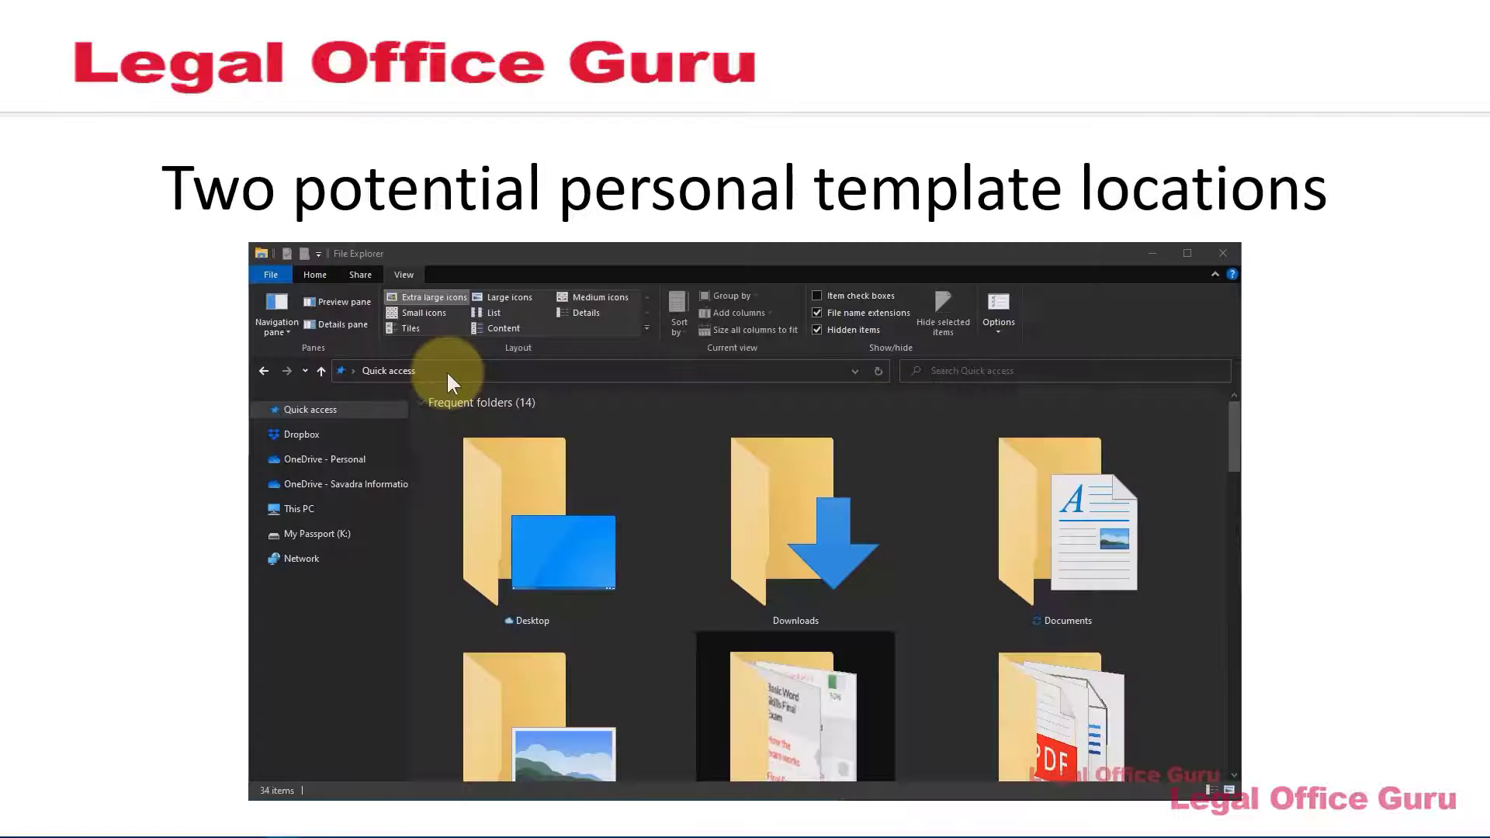
# Go to %appdata%/Microsoft/Templates in File Explorer and copy its full folder path
pyautogui.click(446, 370)
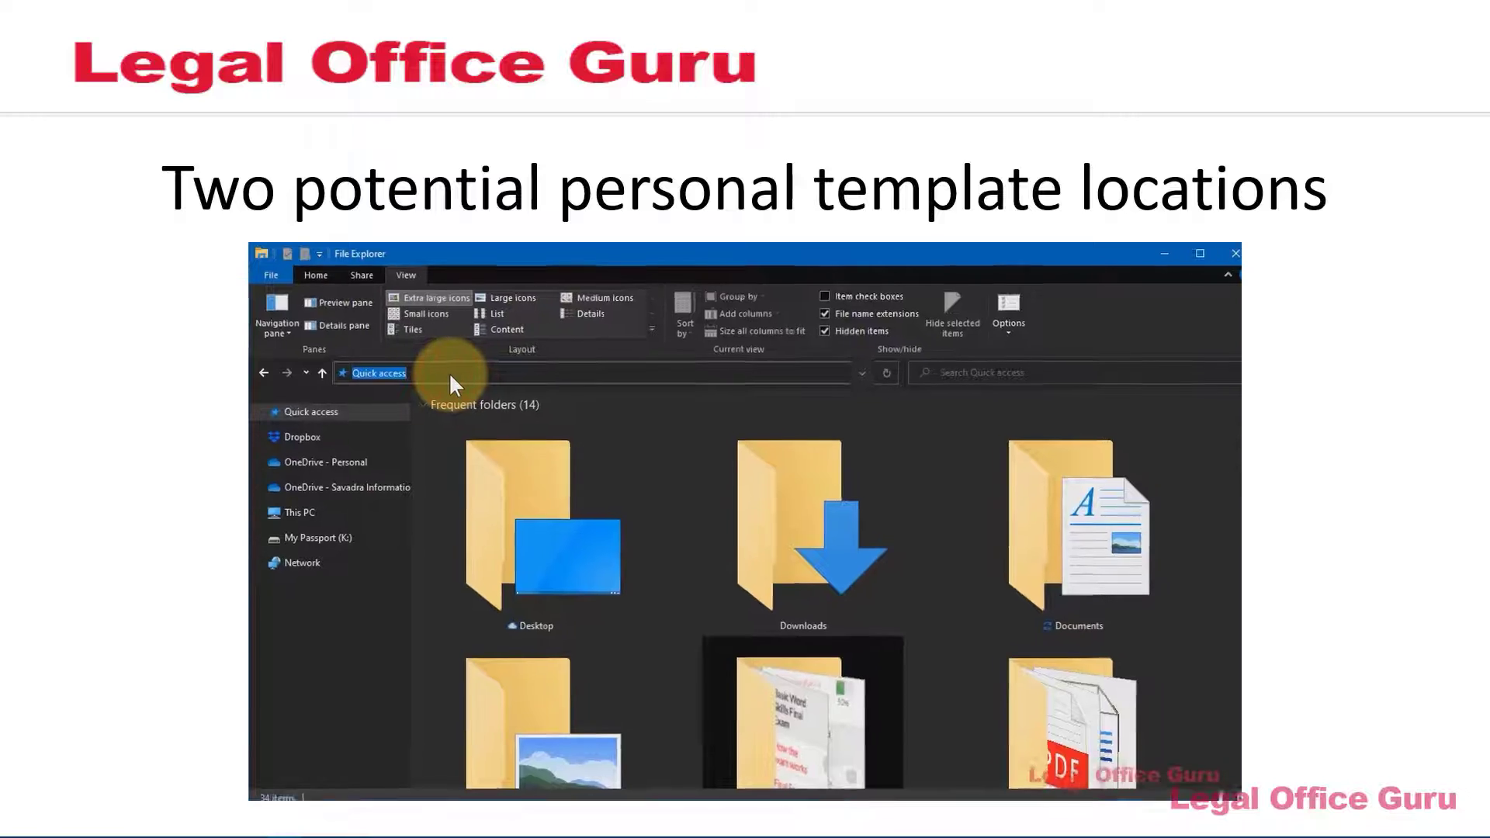
pyautogui.write('%')
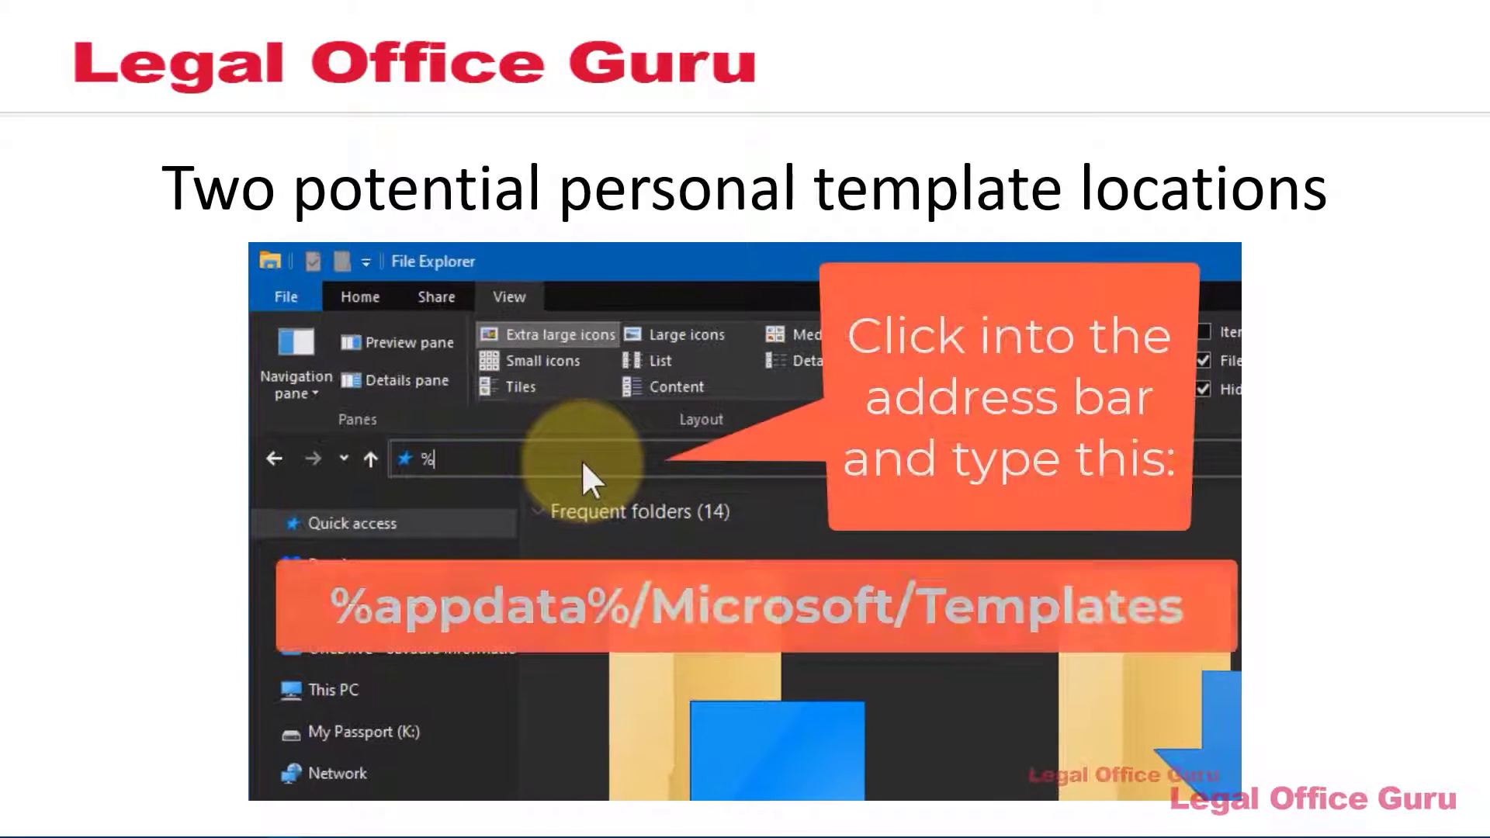
pyautogui.write('appda')
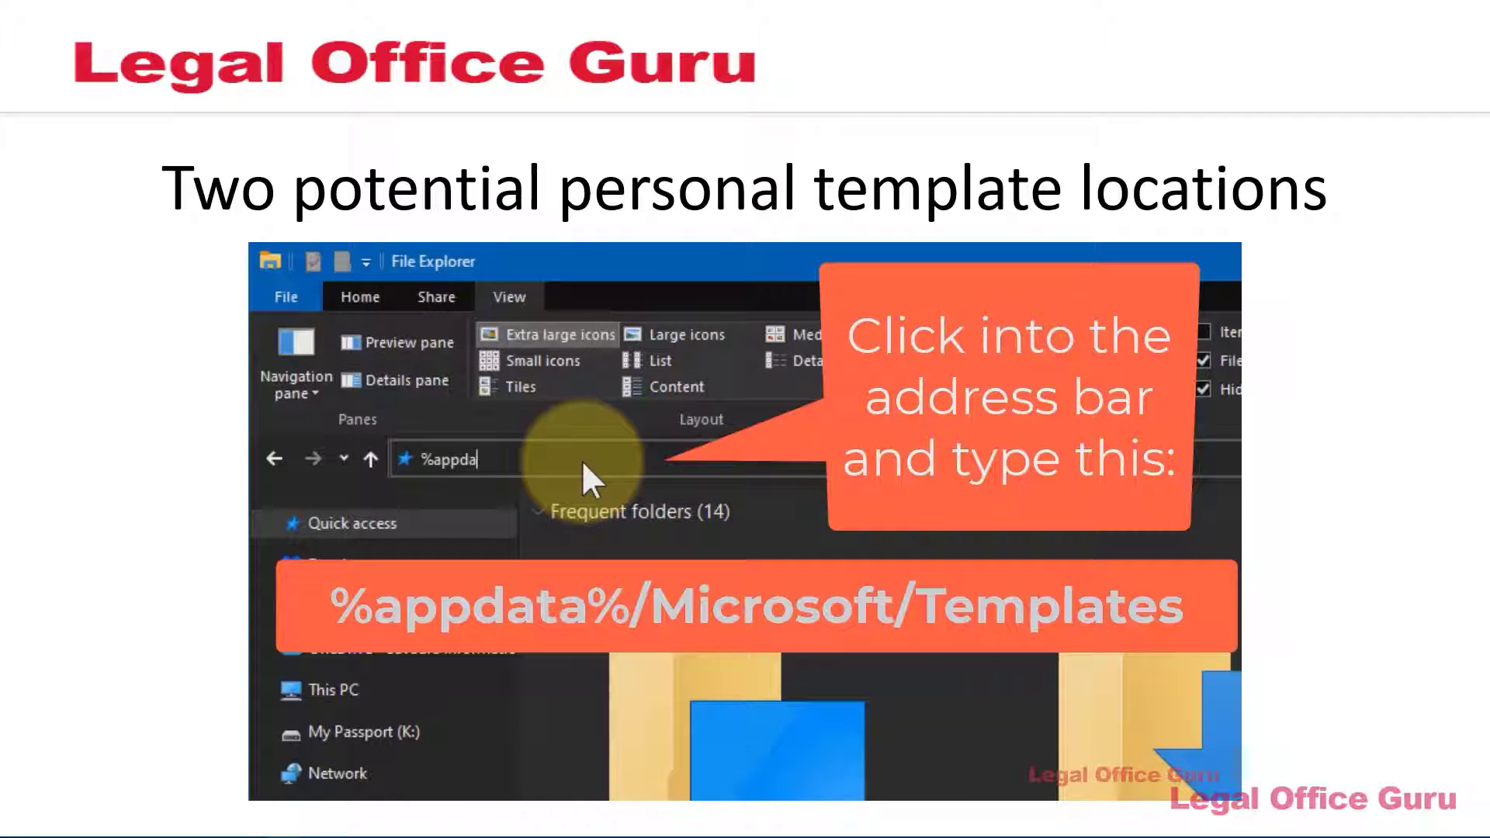
pyautogui.write('ta%/Microsoft/Templates')
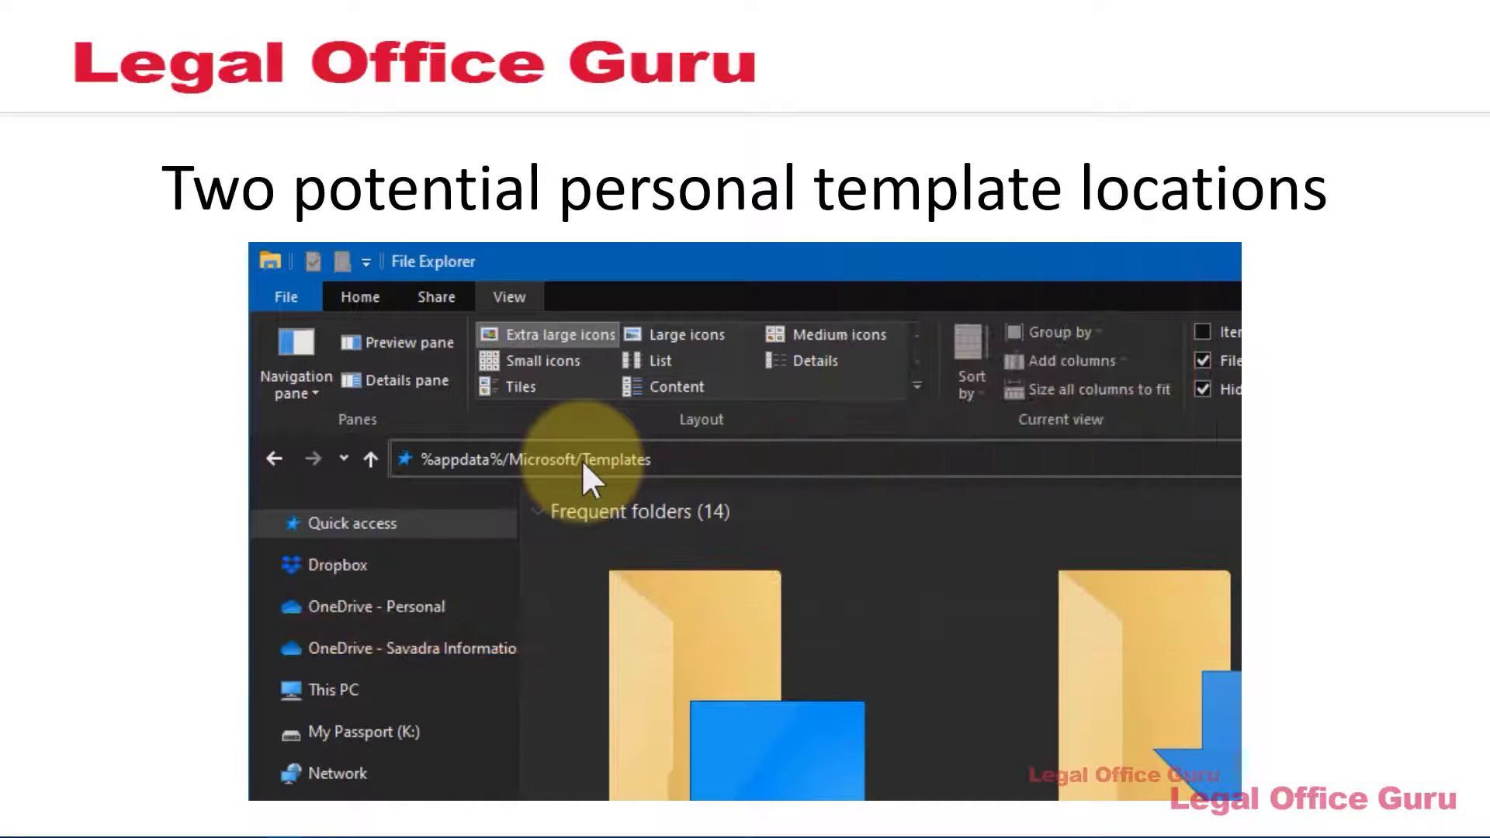
pyautogui.press('Return')
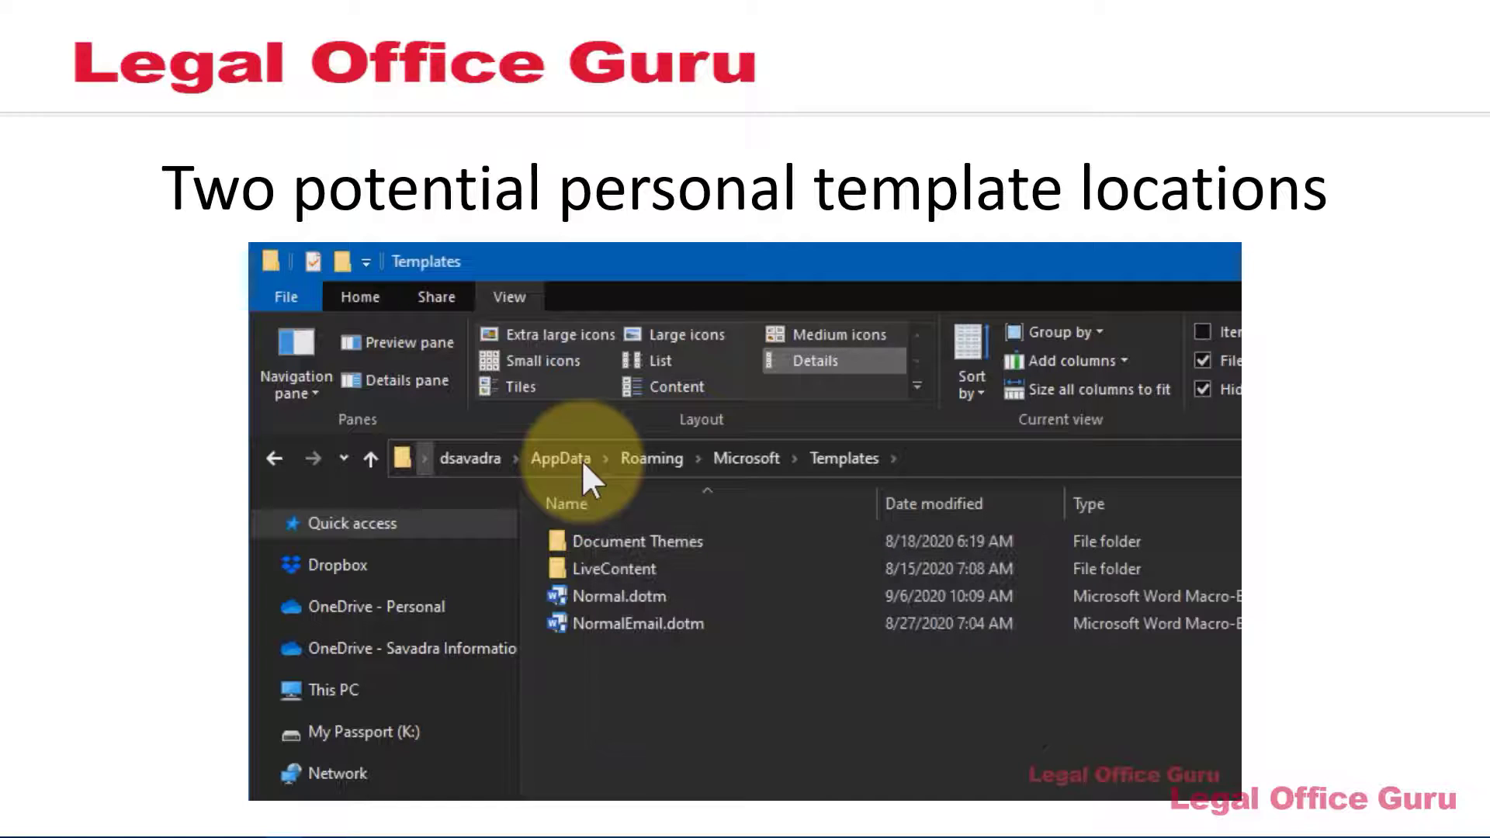
pyautogui.click(952, 466)
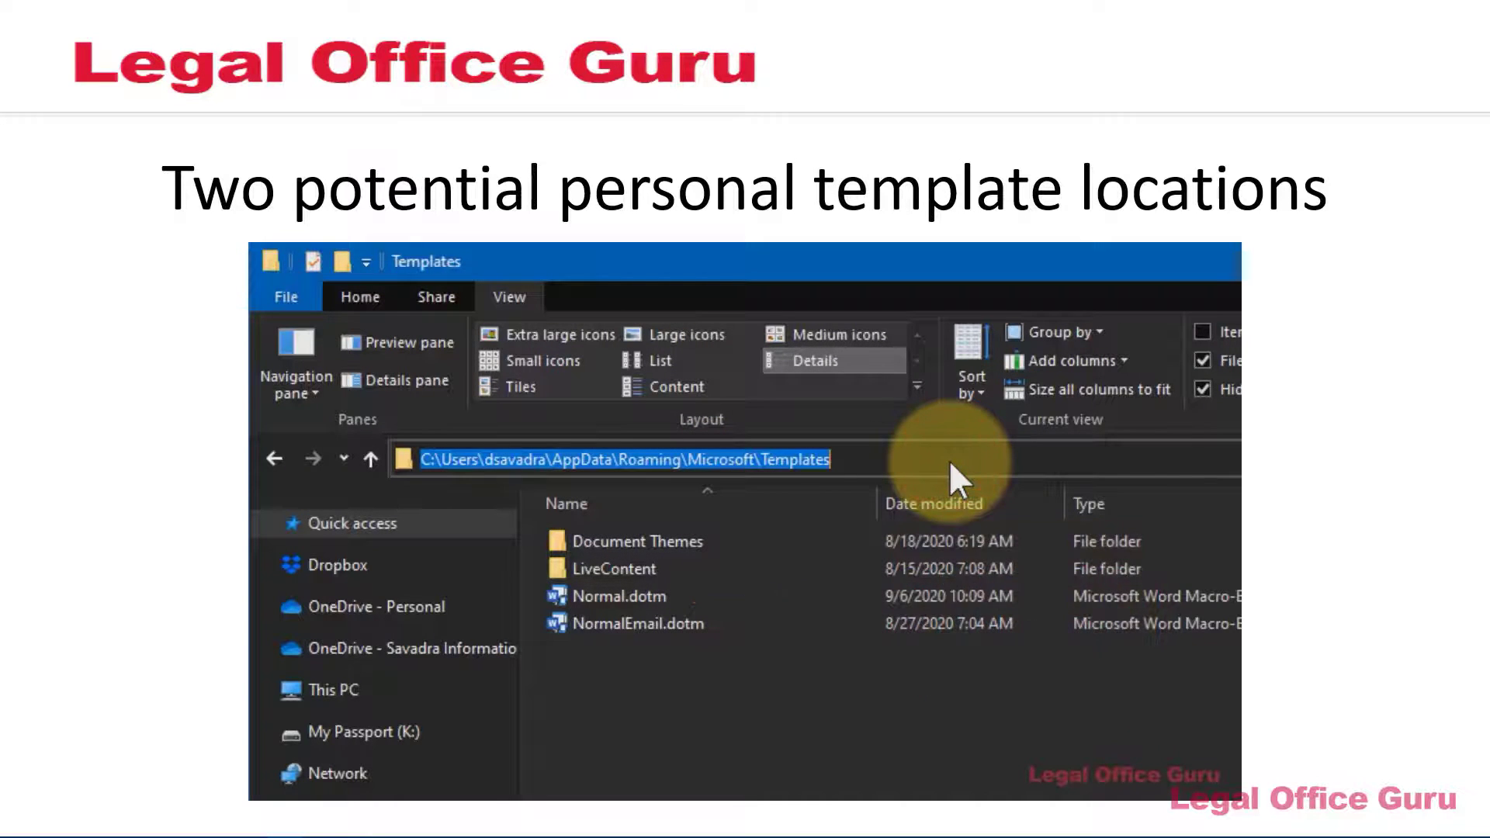
pyautogui.hotkey('ctrl', 'c')
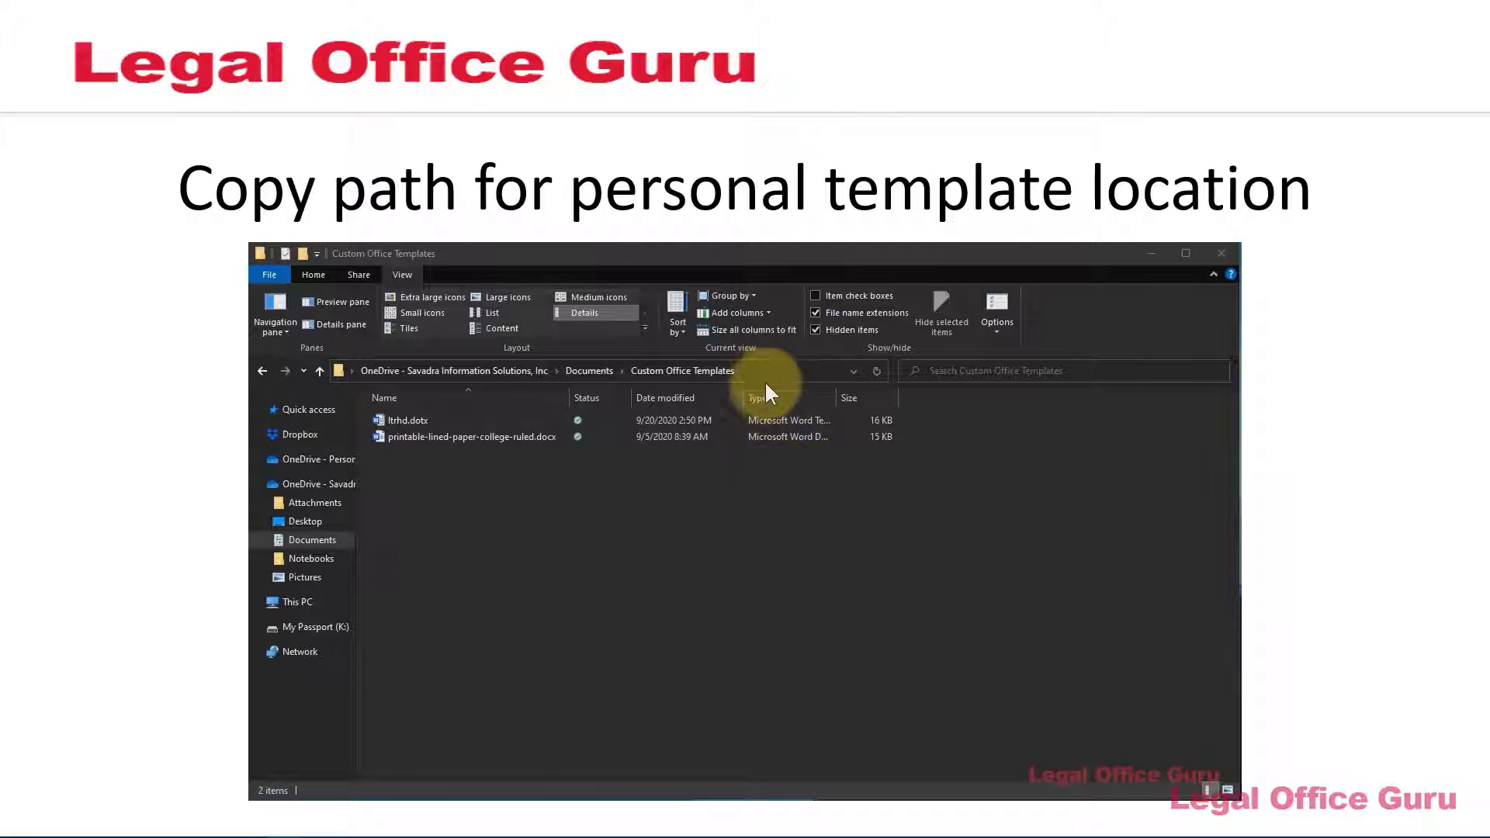
# Copy the OneDrive Documents\Custom Office Templates path from the Explorer address bar
pyautogui.click(764, 370)
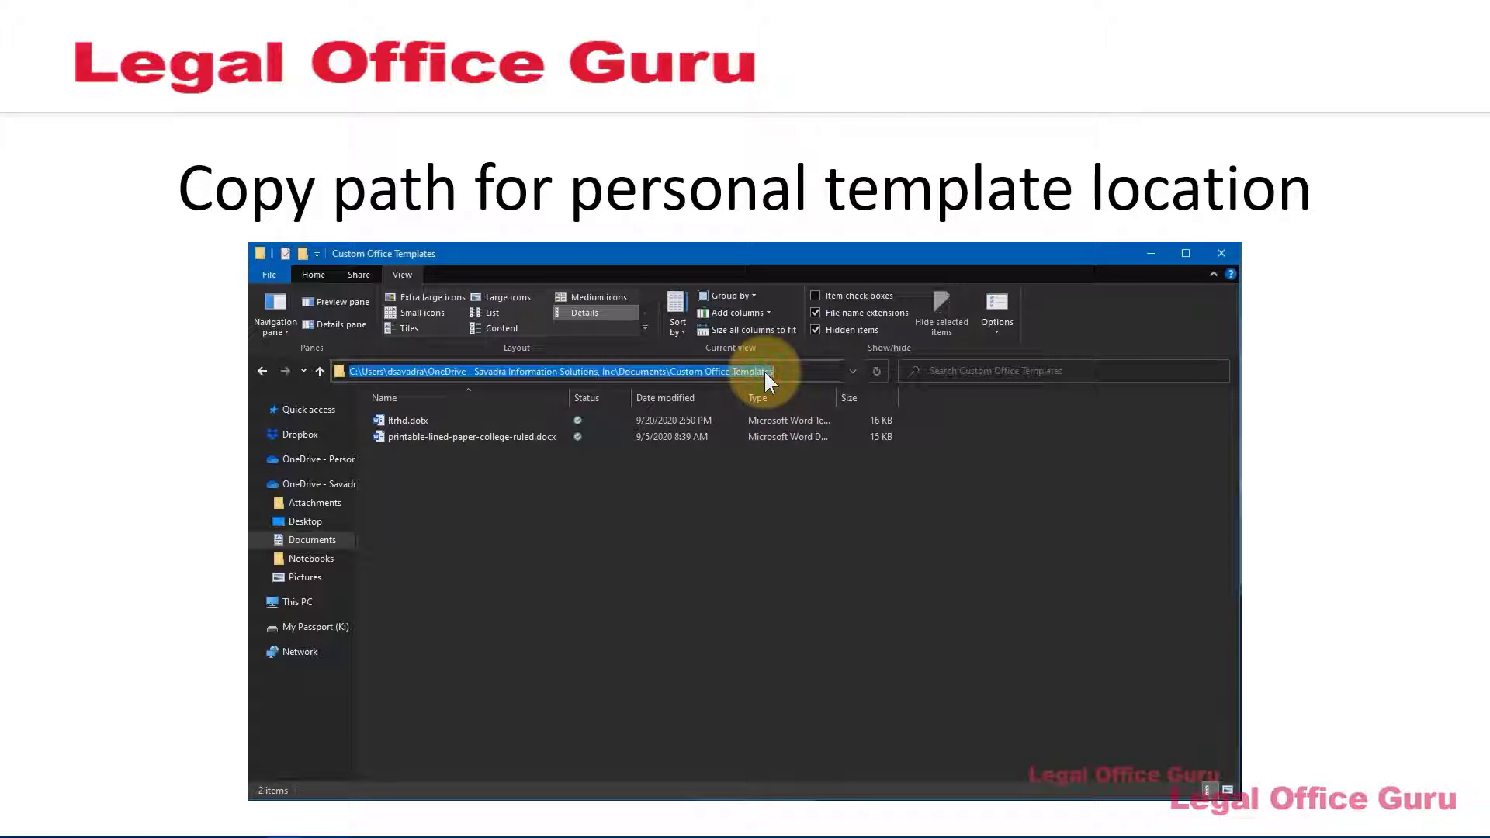
pyautogui.hotkey('ctrl', 'c')
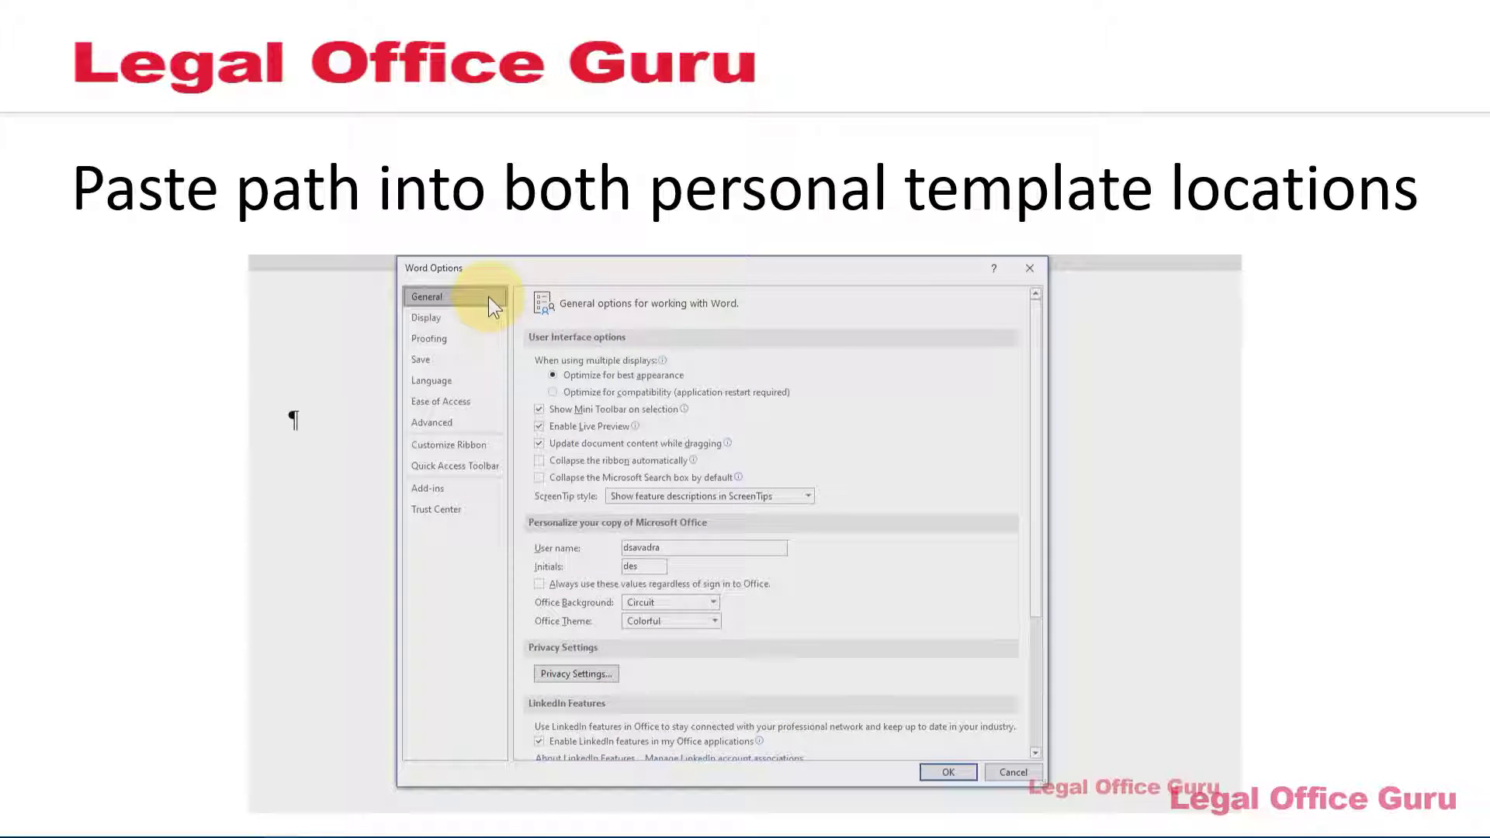
# Paste the Custom Office Templates path as Word's default personal templates location in Save options
pyautogui.click(449, 361)
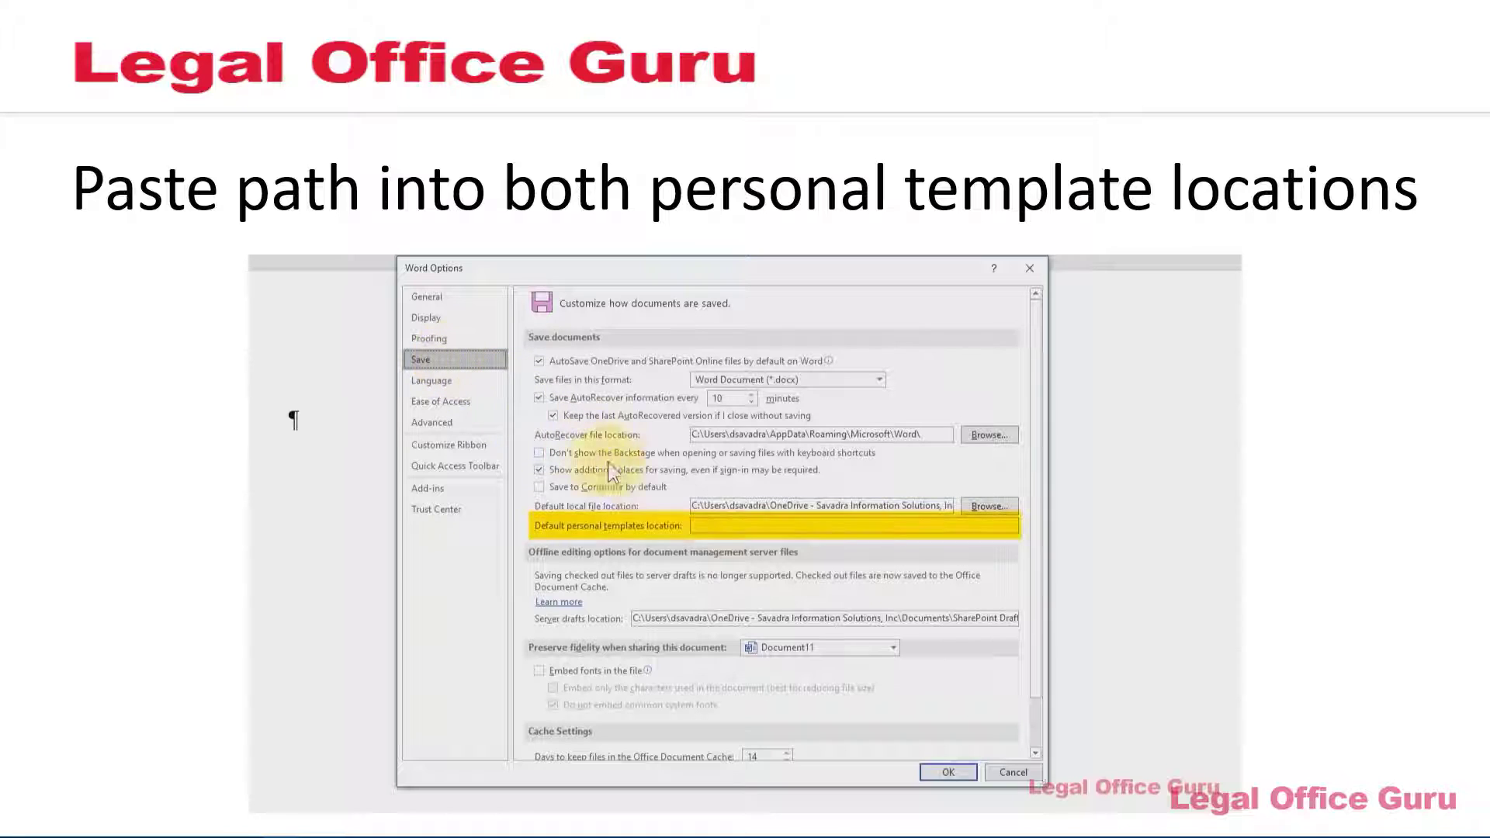
pyautogui.click(705, 524)
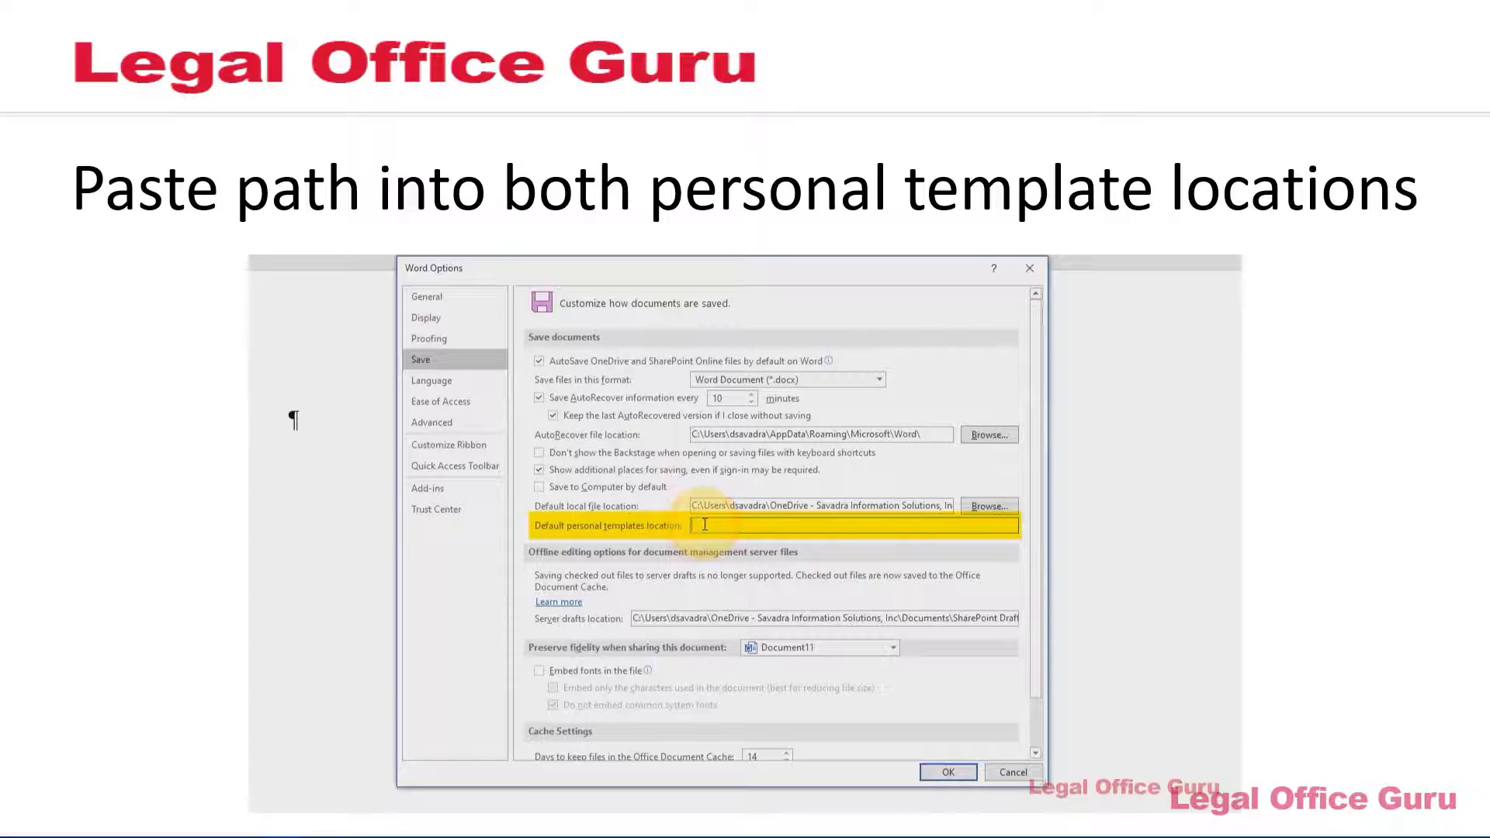
pyautogui.hotkey('ctrl', 'v')
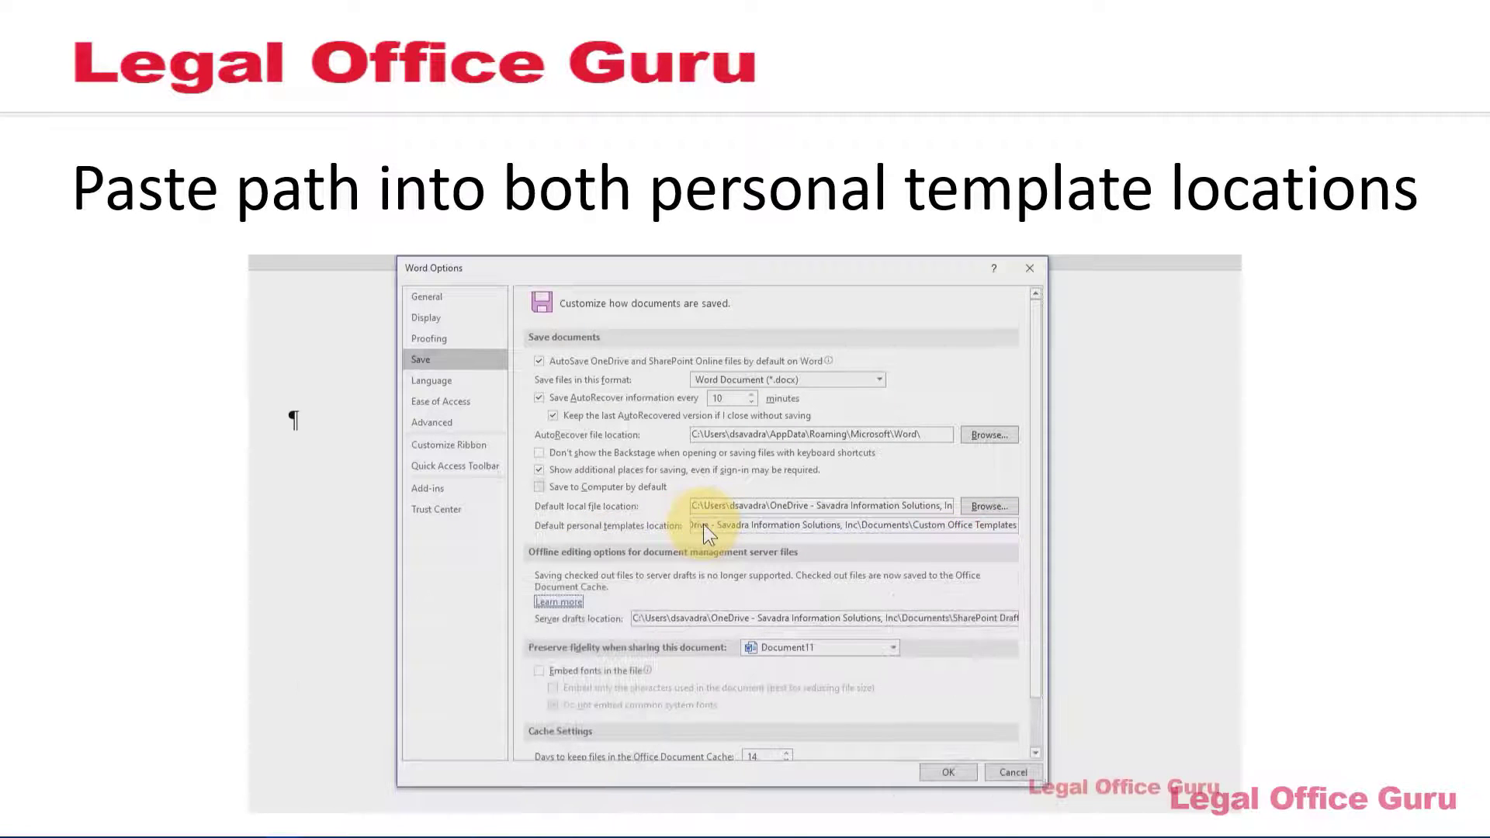
pyautogui.click(432, 422)
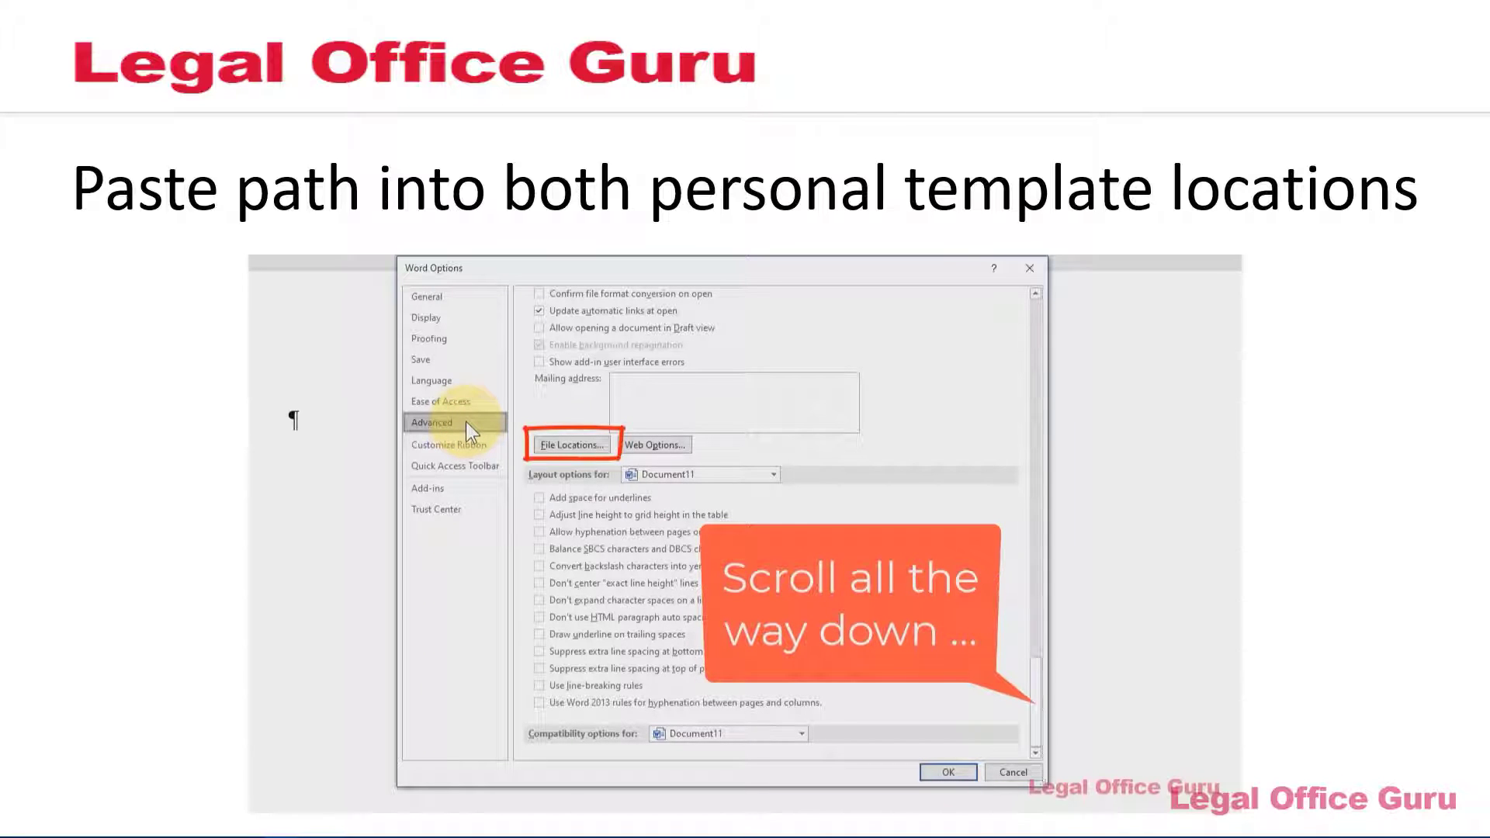
# Change the User templates file location to the pasted Custom Office Templates folder and confirm
pyautogui.click(583, 447)
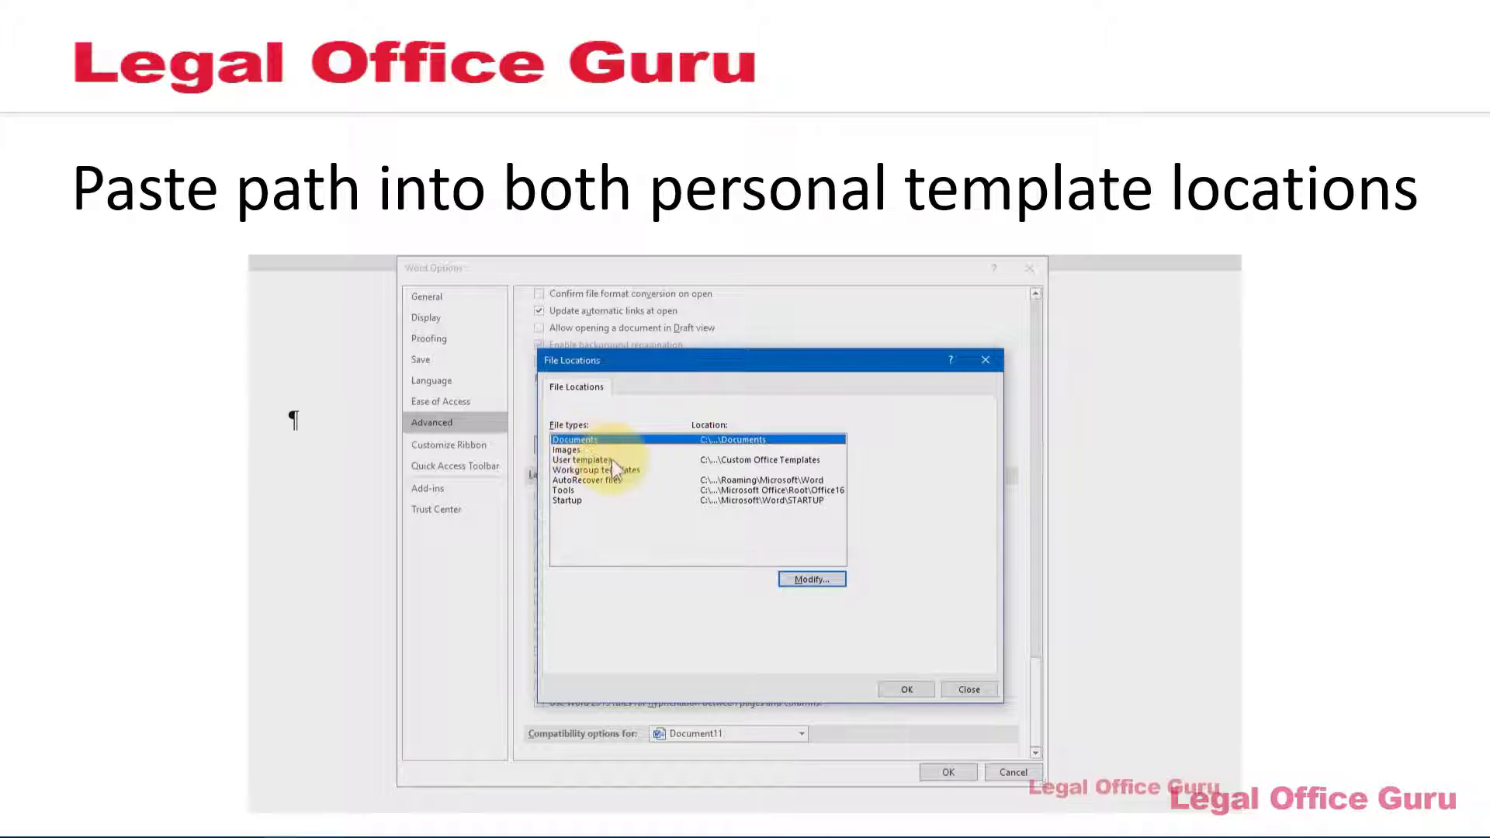
pyautogui.click(613, 460)
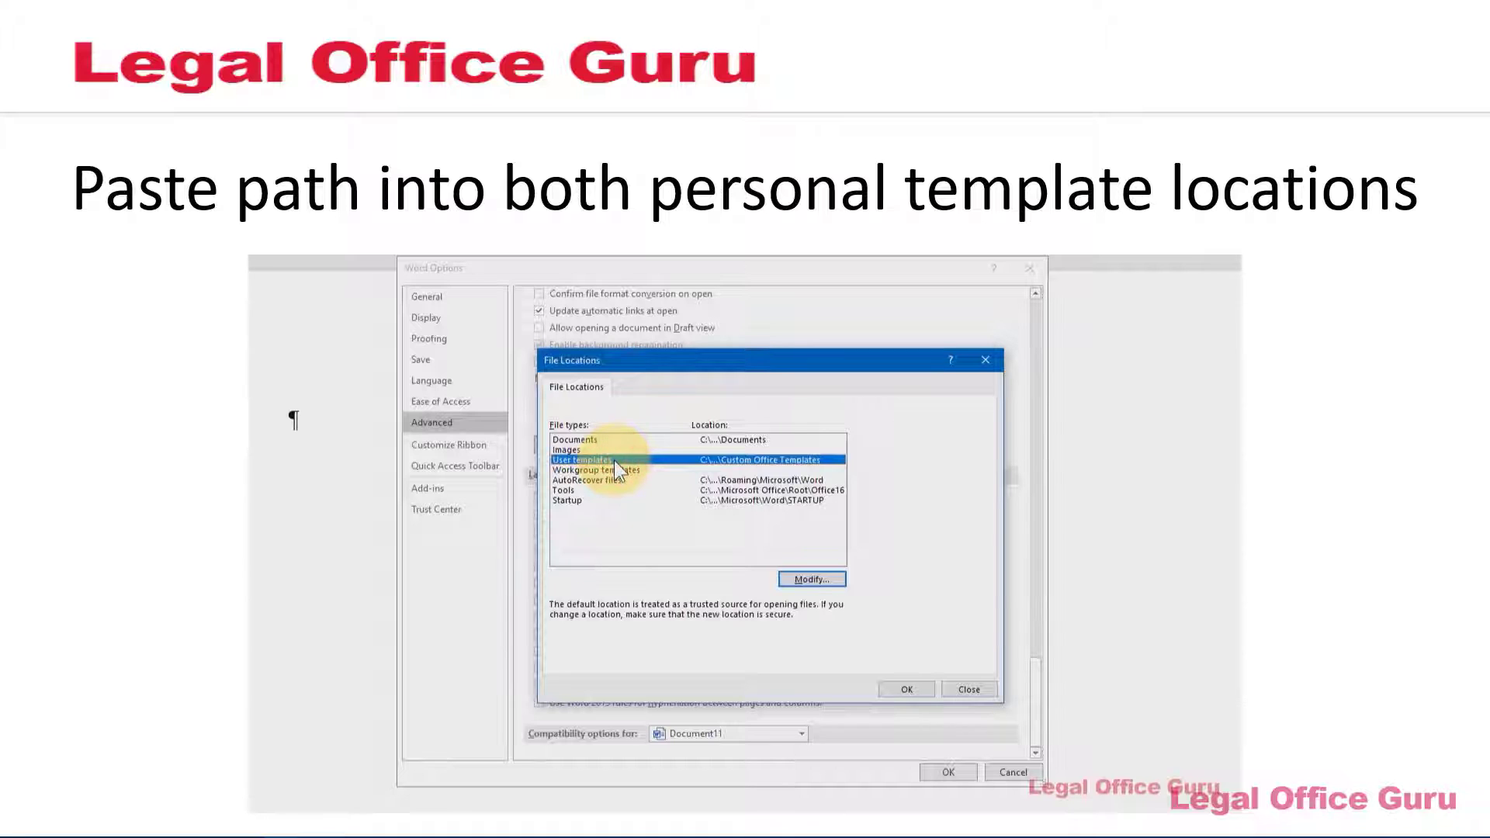
pyautogui.click(809, 581)
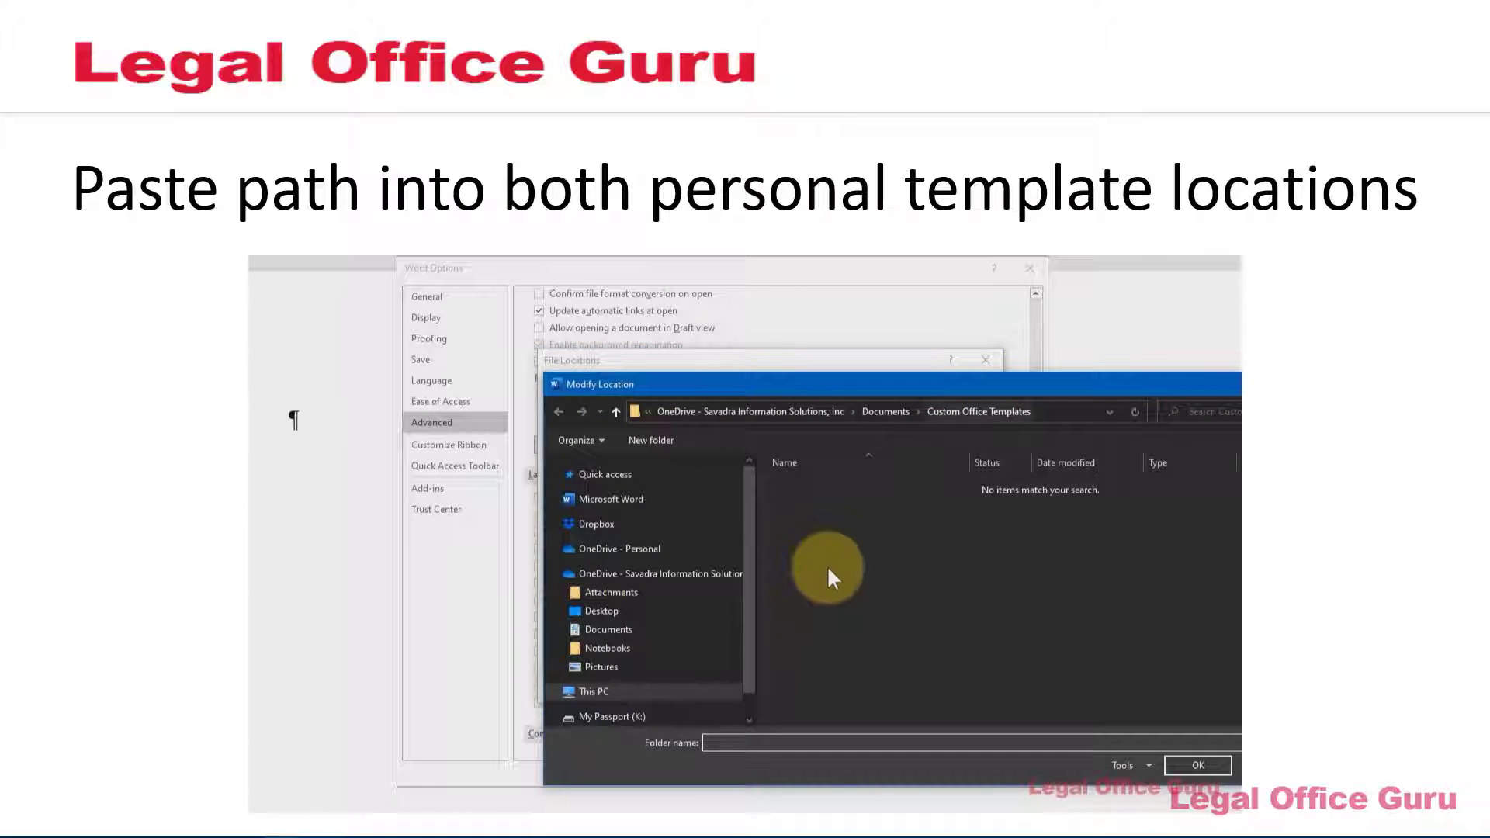
pyautogui.click(1054, 411)
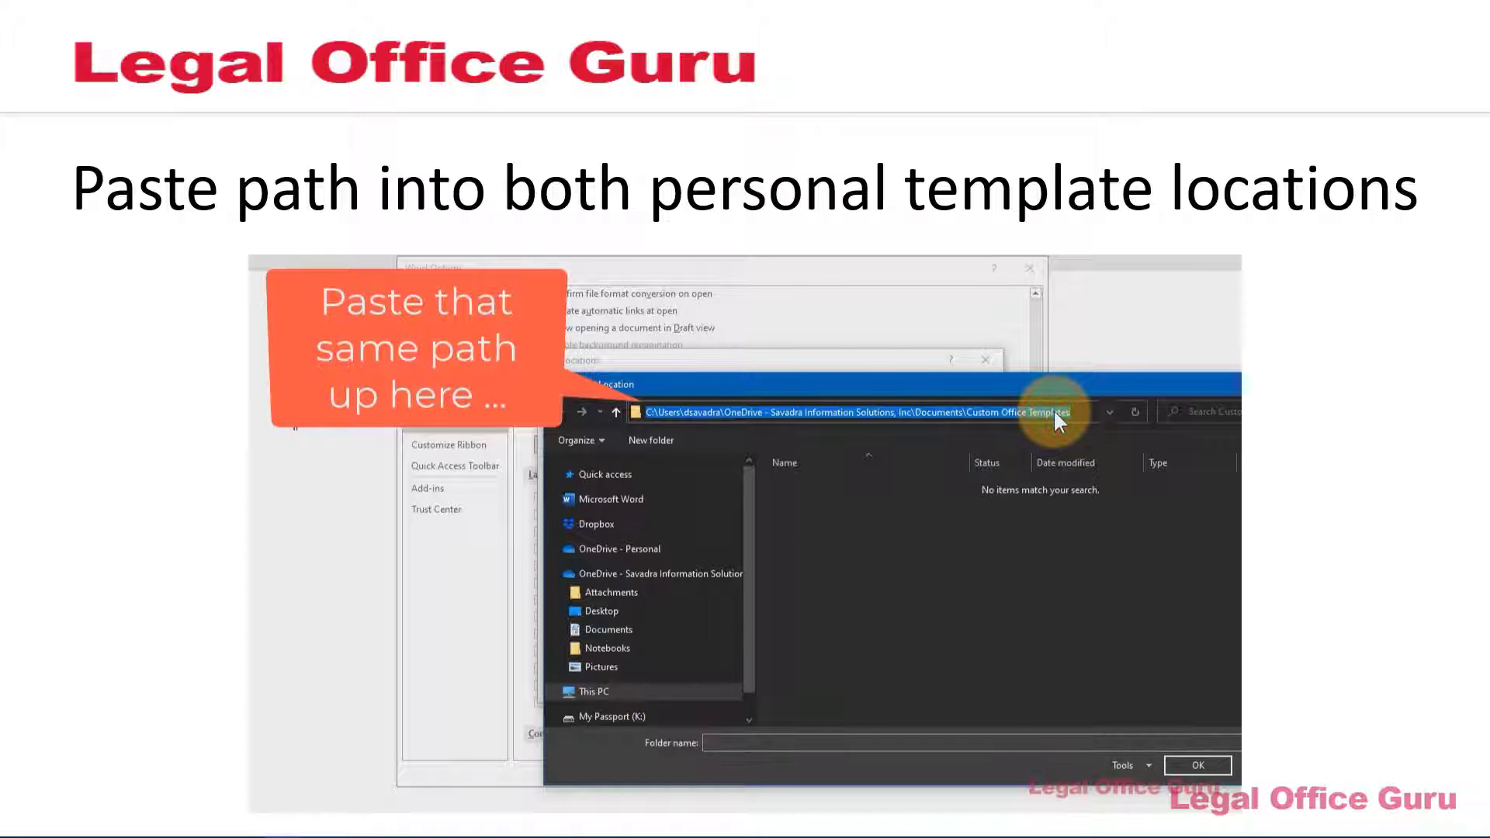
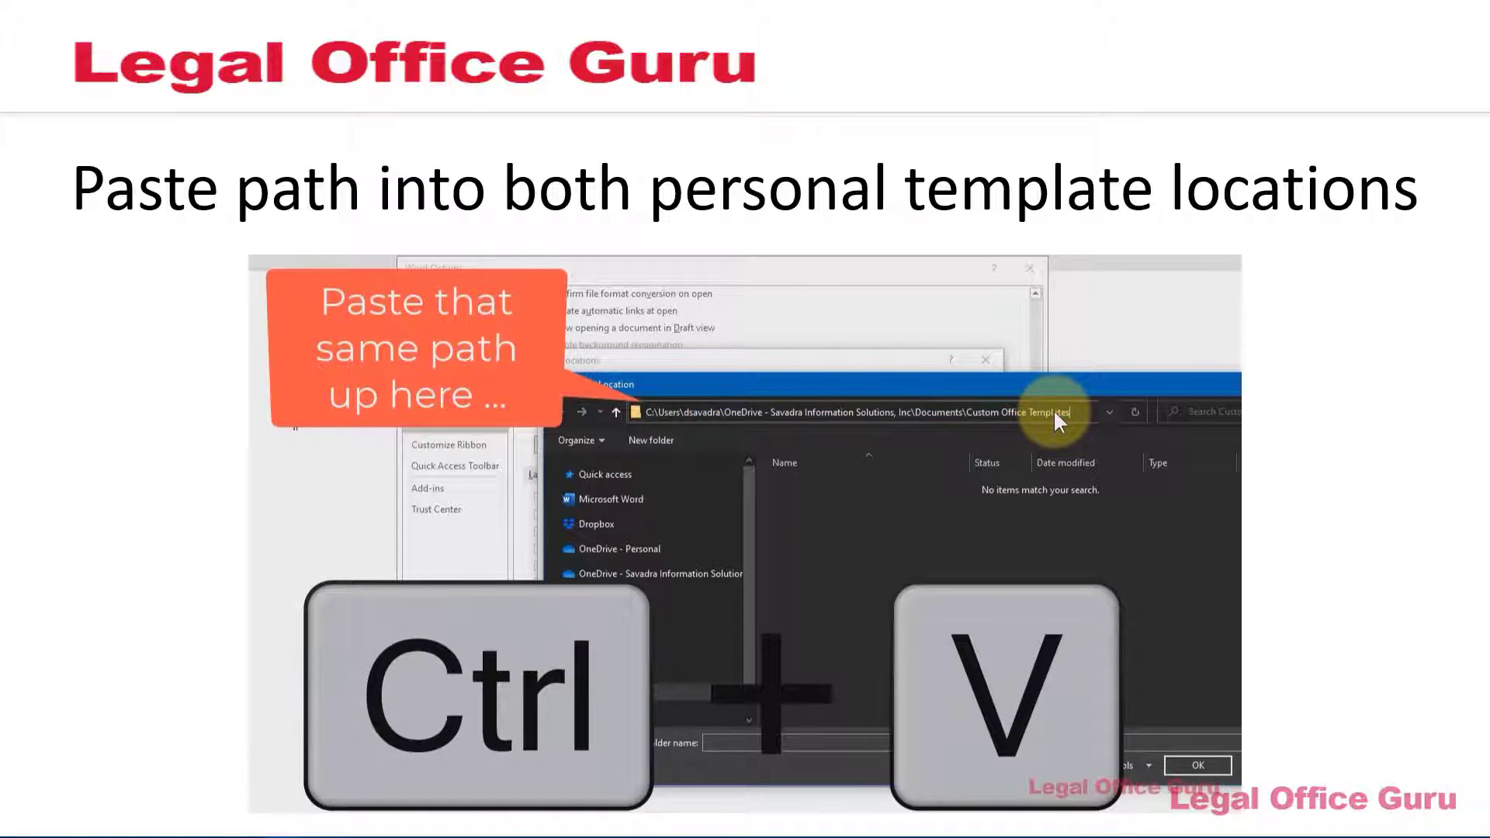
pyautogui.click(1195, 765)
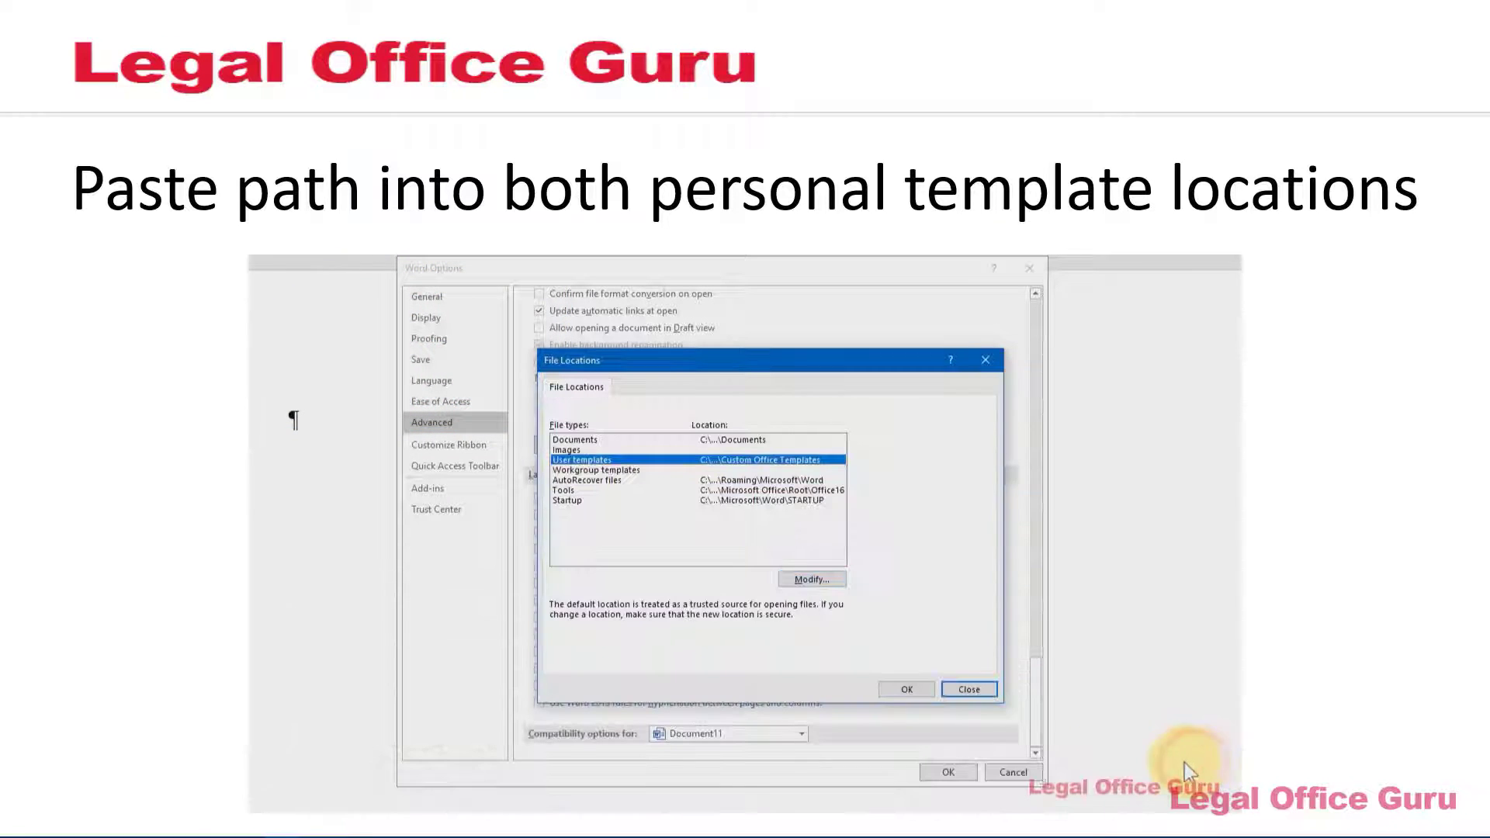
pyautogui.click(919, 691)
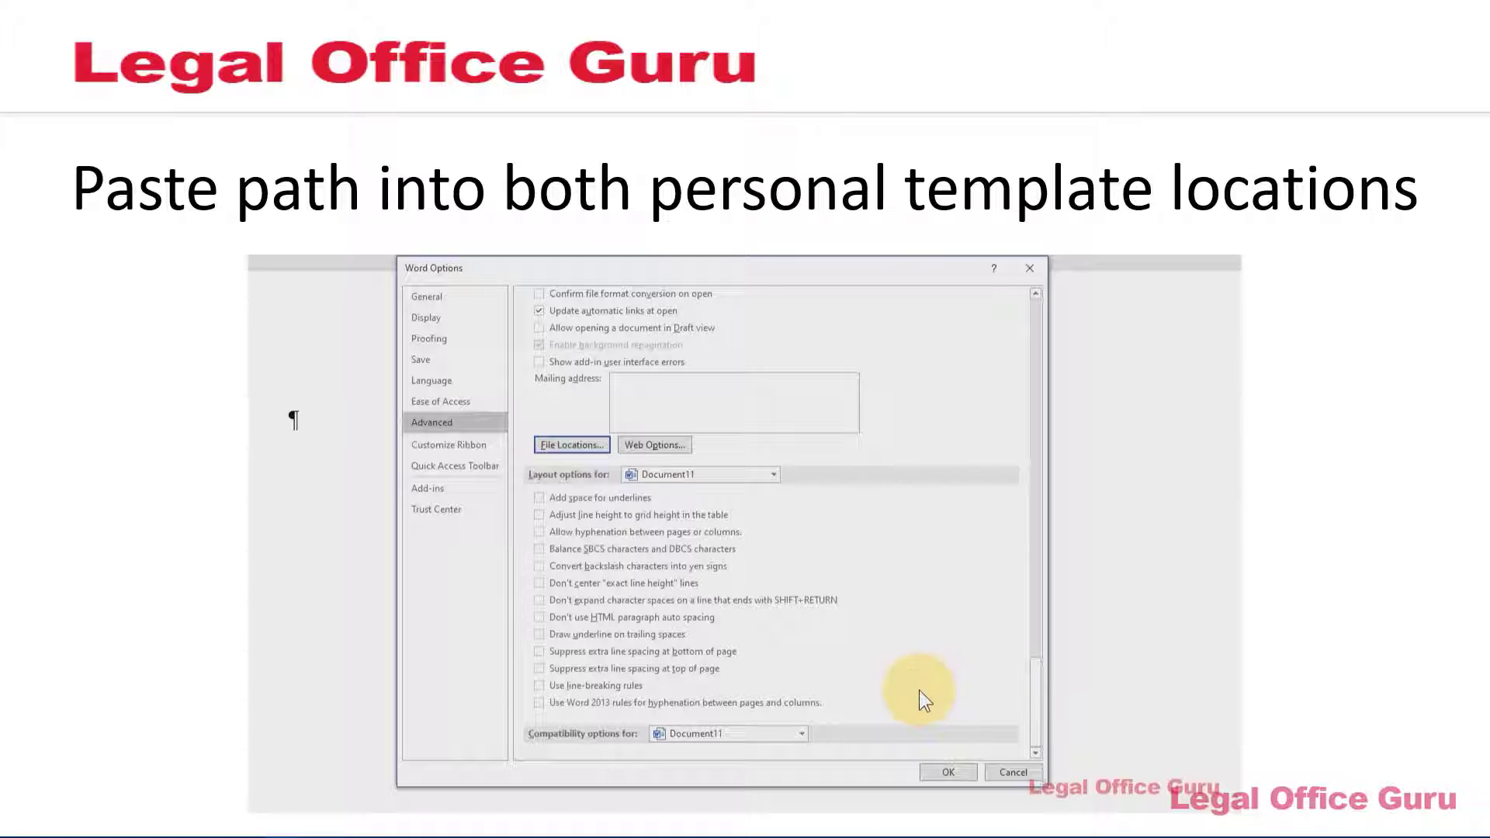
# Apply and close Word Options with the new template locations
pyautogui.click(940, 773)
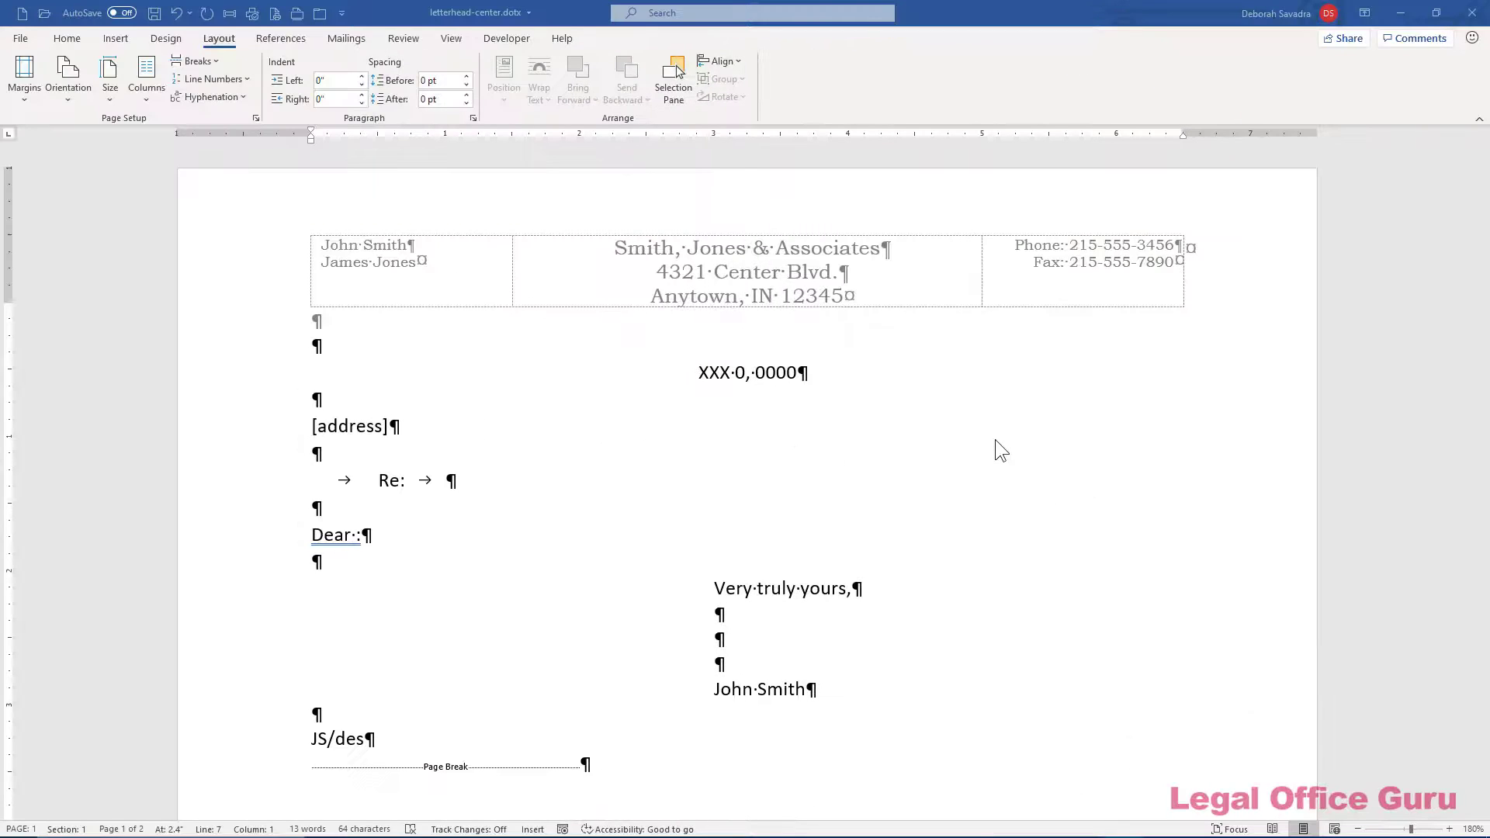
# Review the letterhead-center and letterhead-side templates down to page 2, then close the document
pyautogui.scroll(-6, 995, 439)
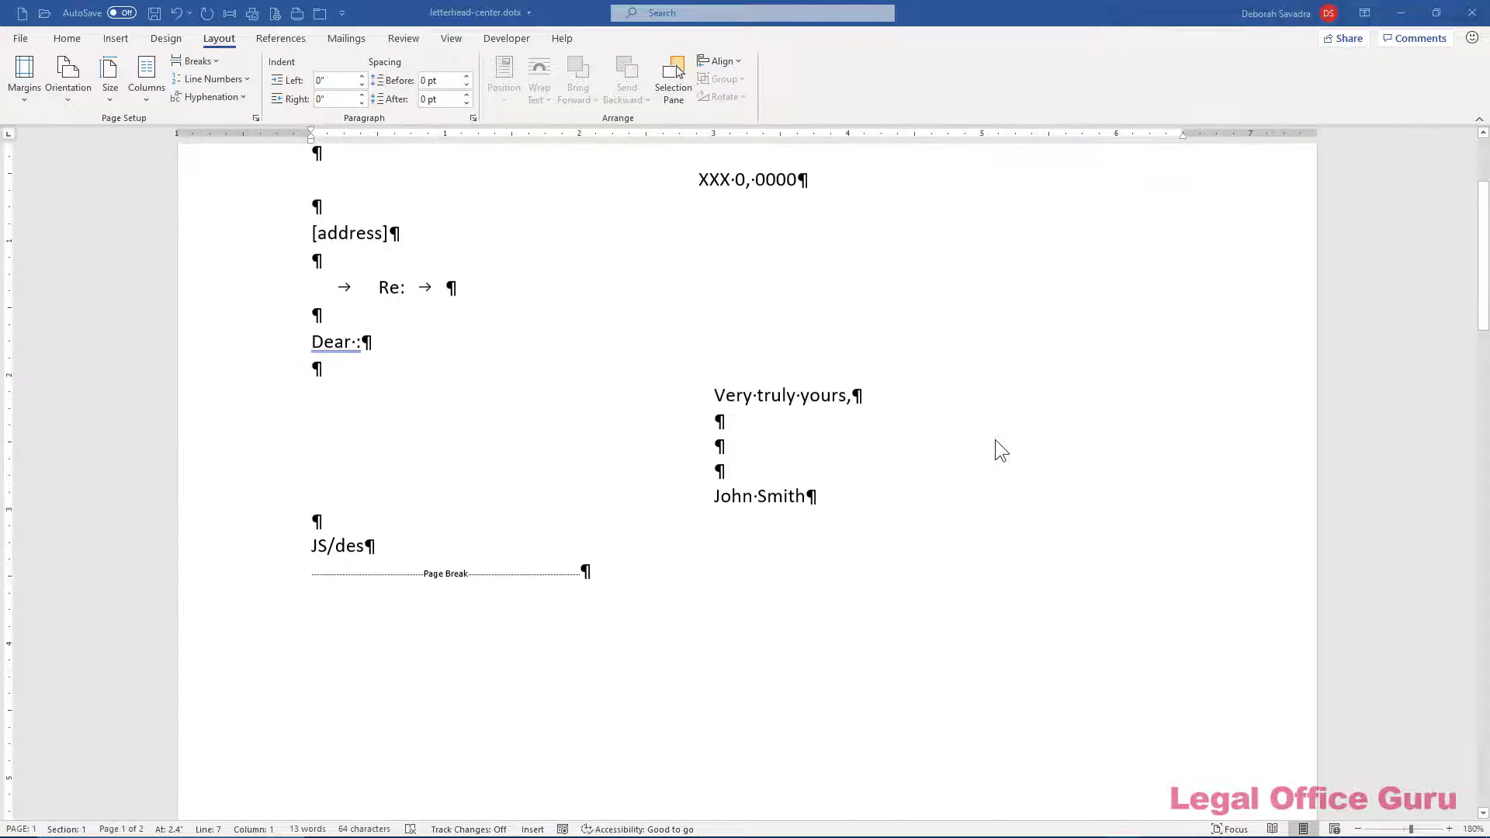
pyautogui.scroll(-7, 995, 451)
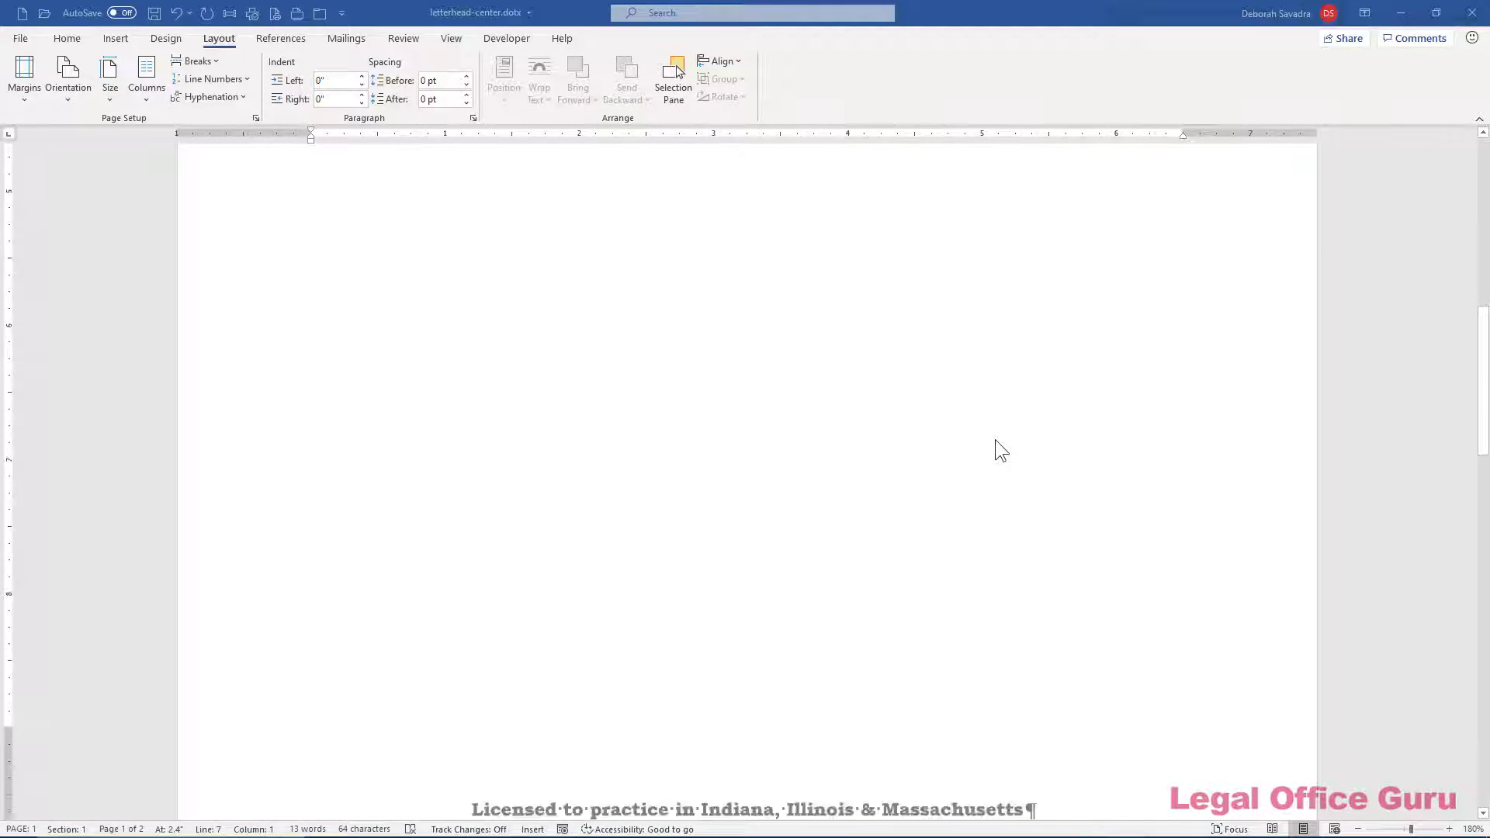
pyautogui.scroll(-6, 994, 439)
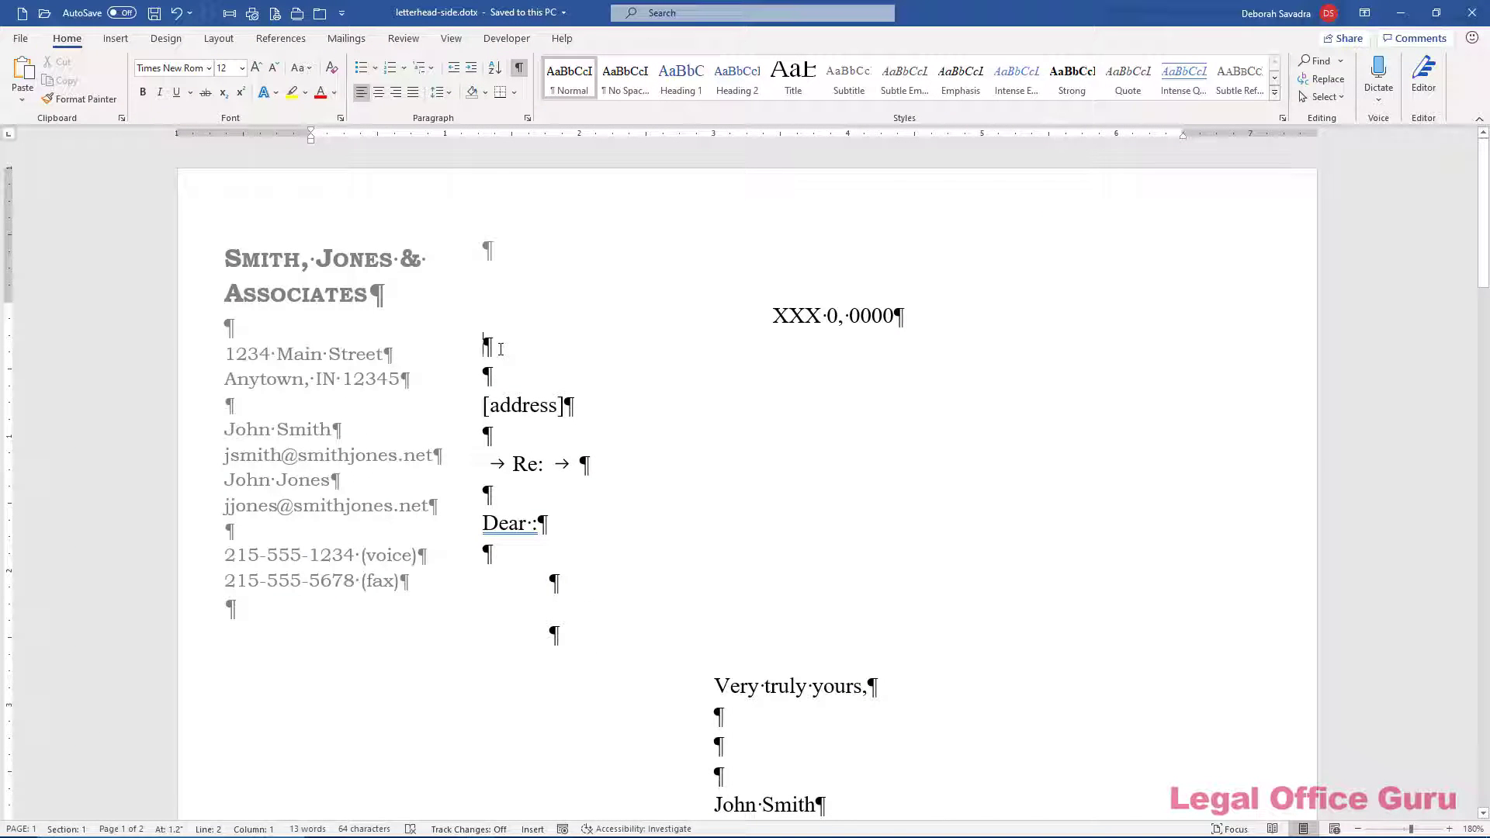
pyautogui.scroll(-7, 500, 349)
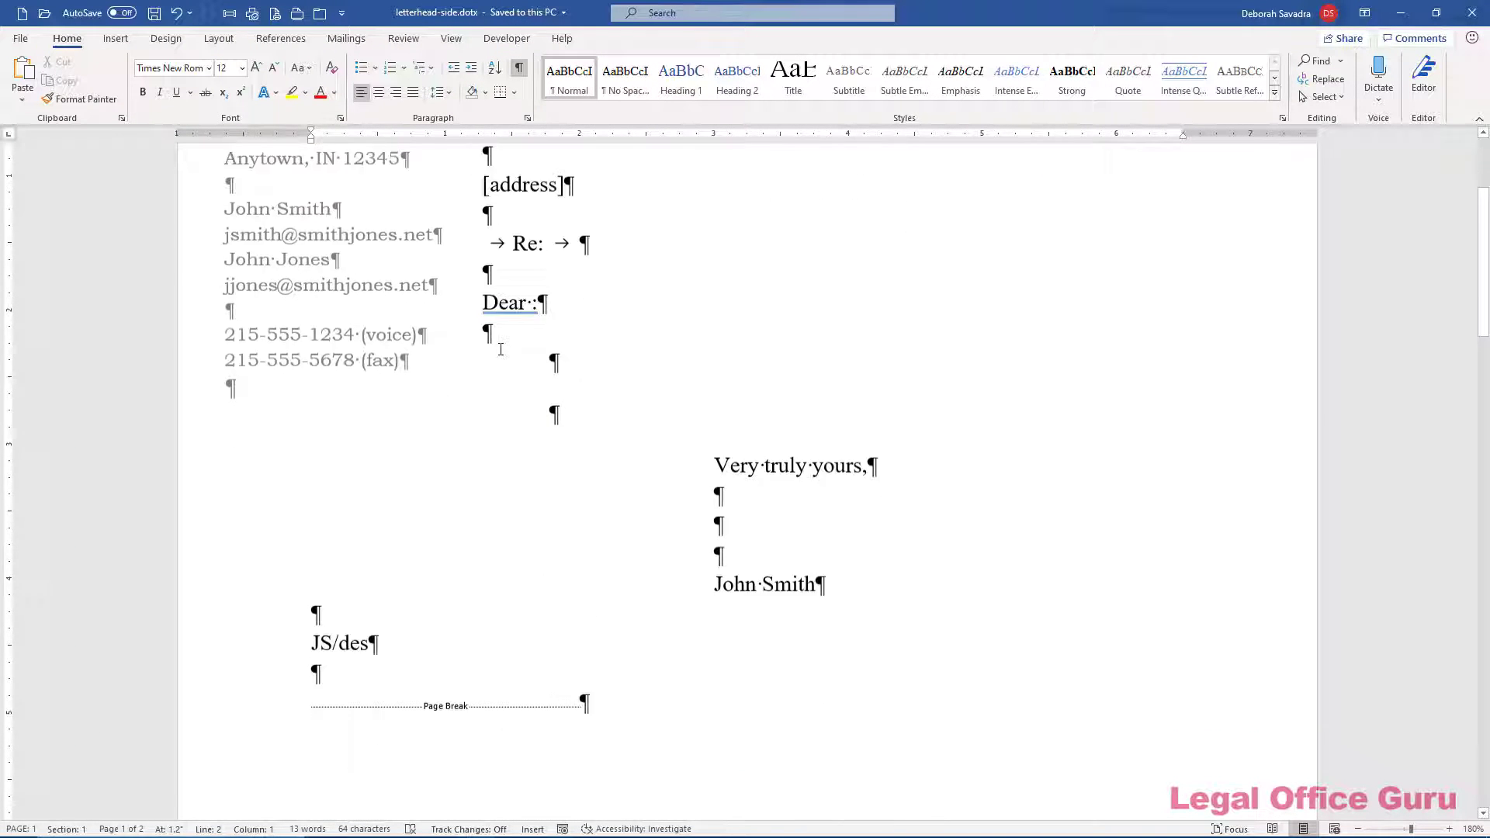
pyautogui.scroll(-12, 500, 348)
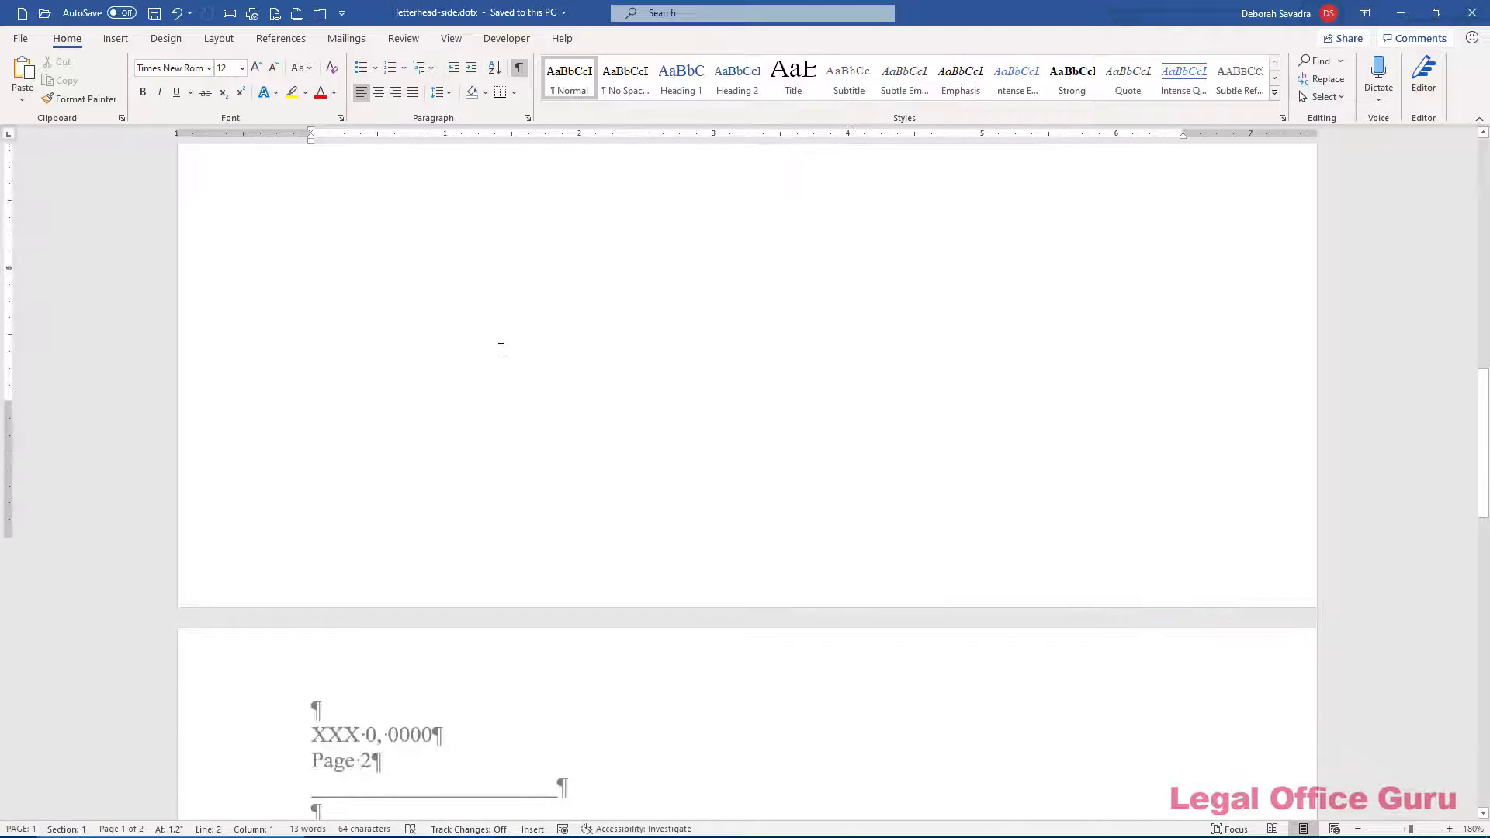
pyautogui.scroll(-1, 505, 359)
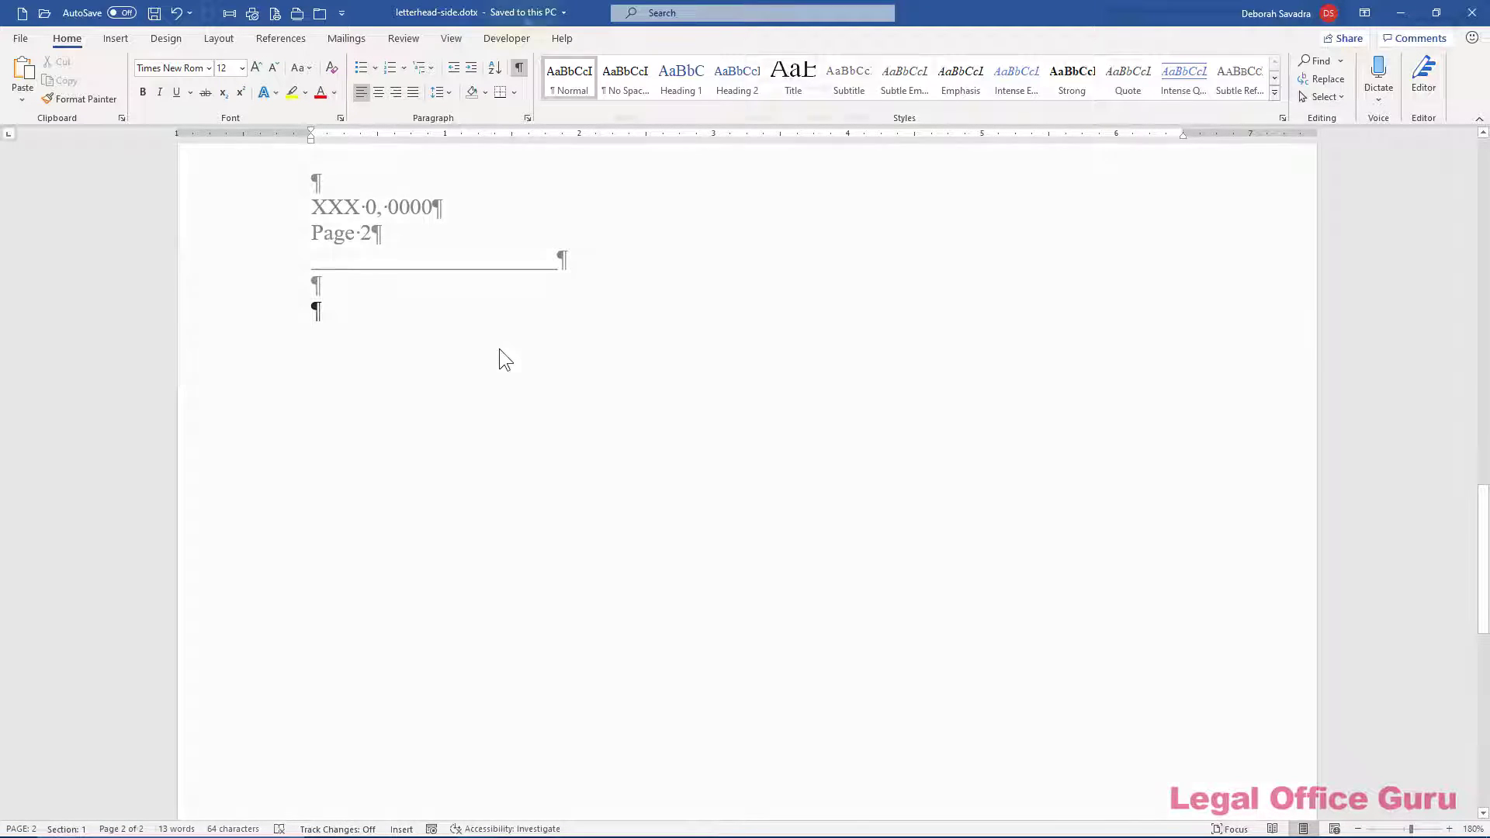
pyautogui.hotkey('ctrl', 'w')
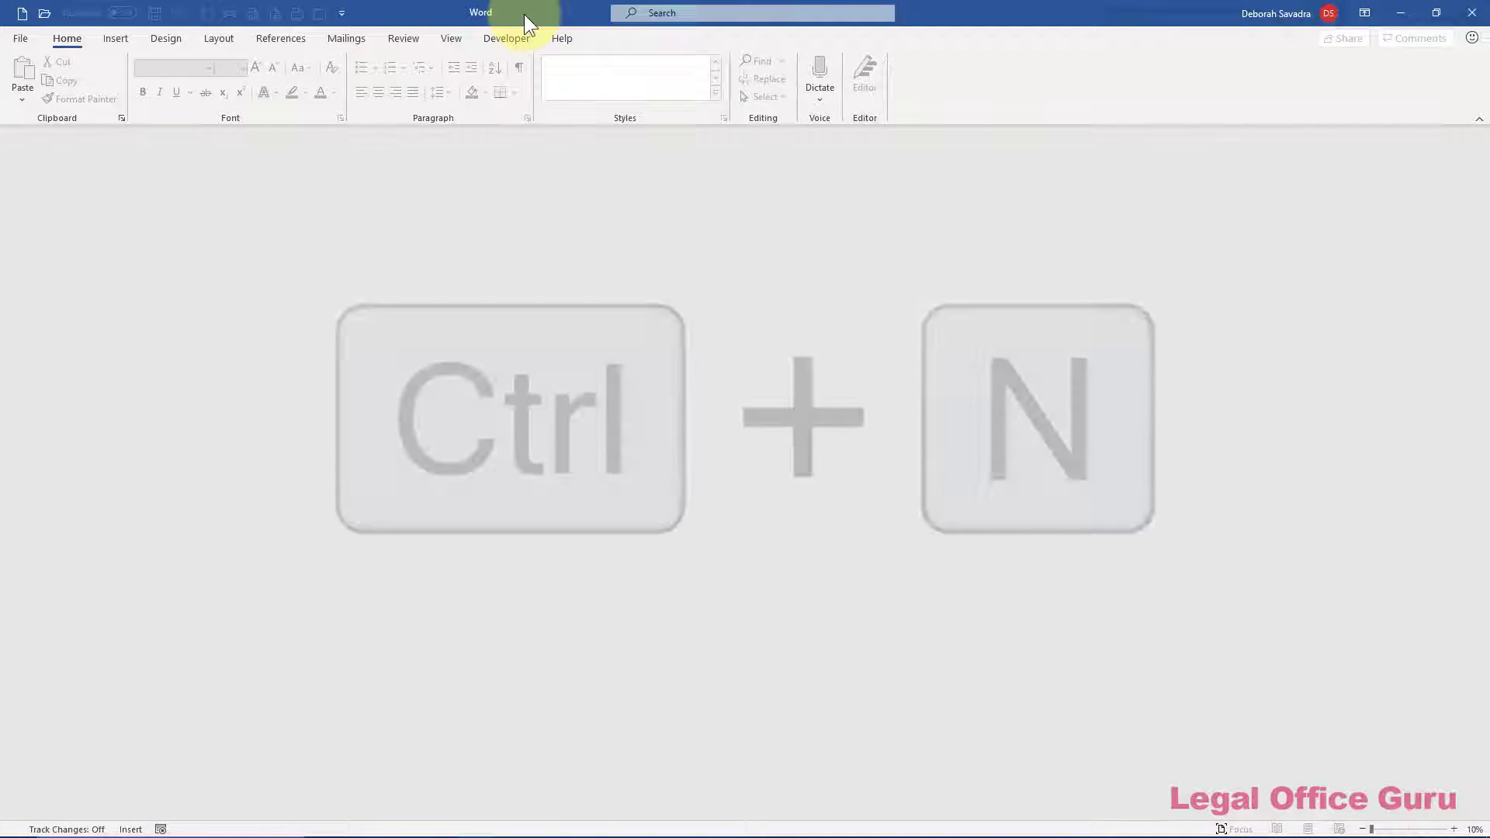
# Create blank Document3 with Ctrl+N and enter its empty header area
pyautogui.hotkey('ctrl', 'n')
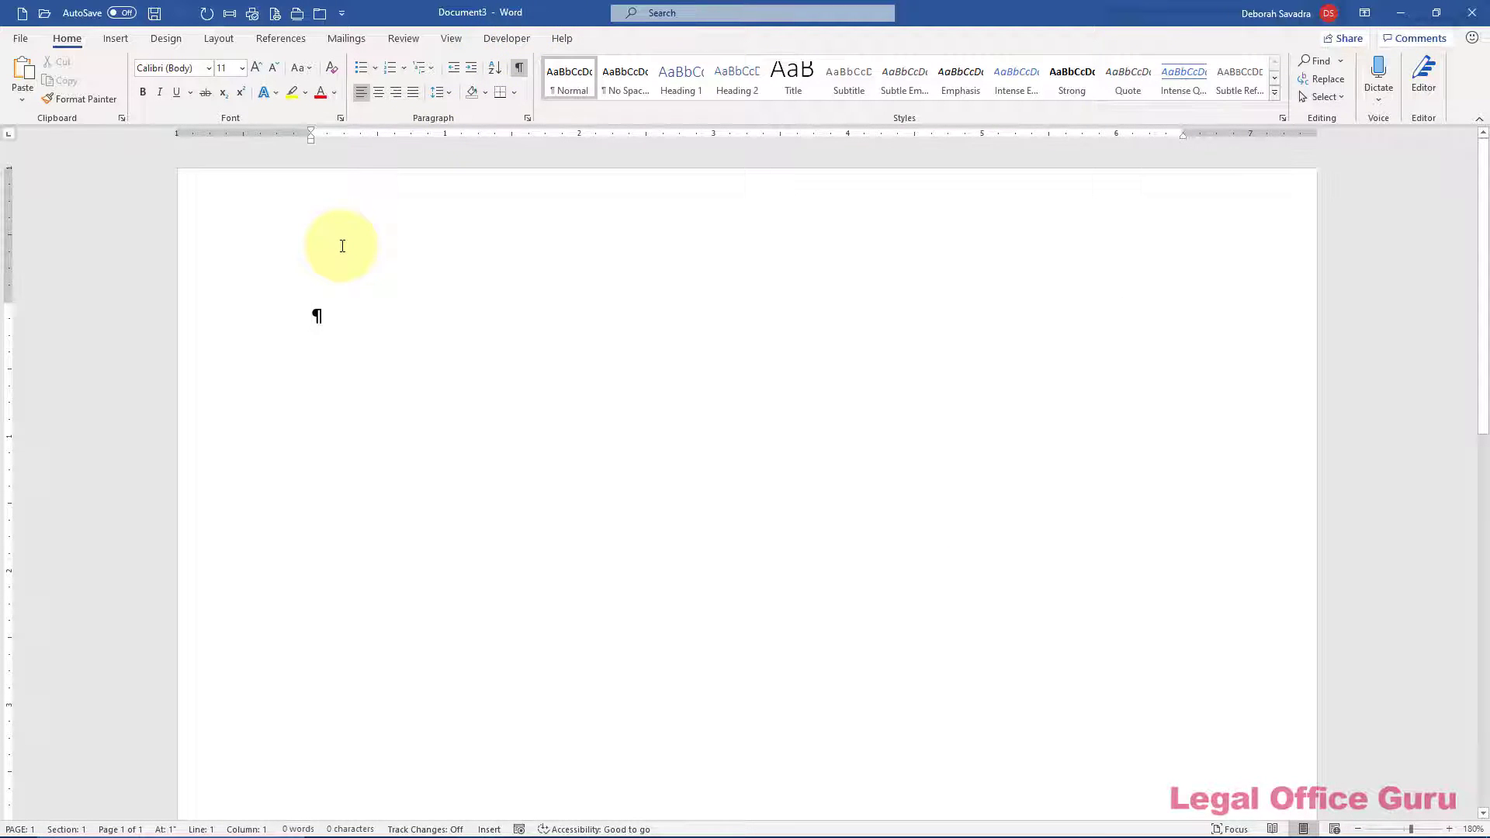
pyautogui.doubleClick(342, 246)
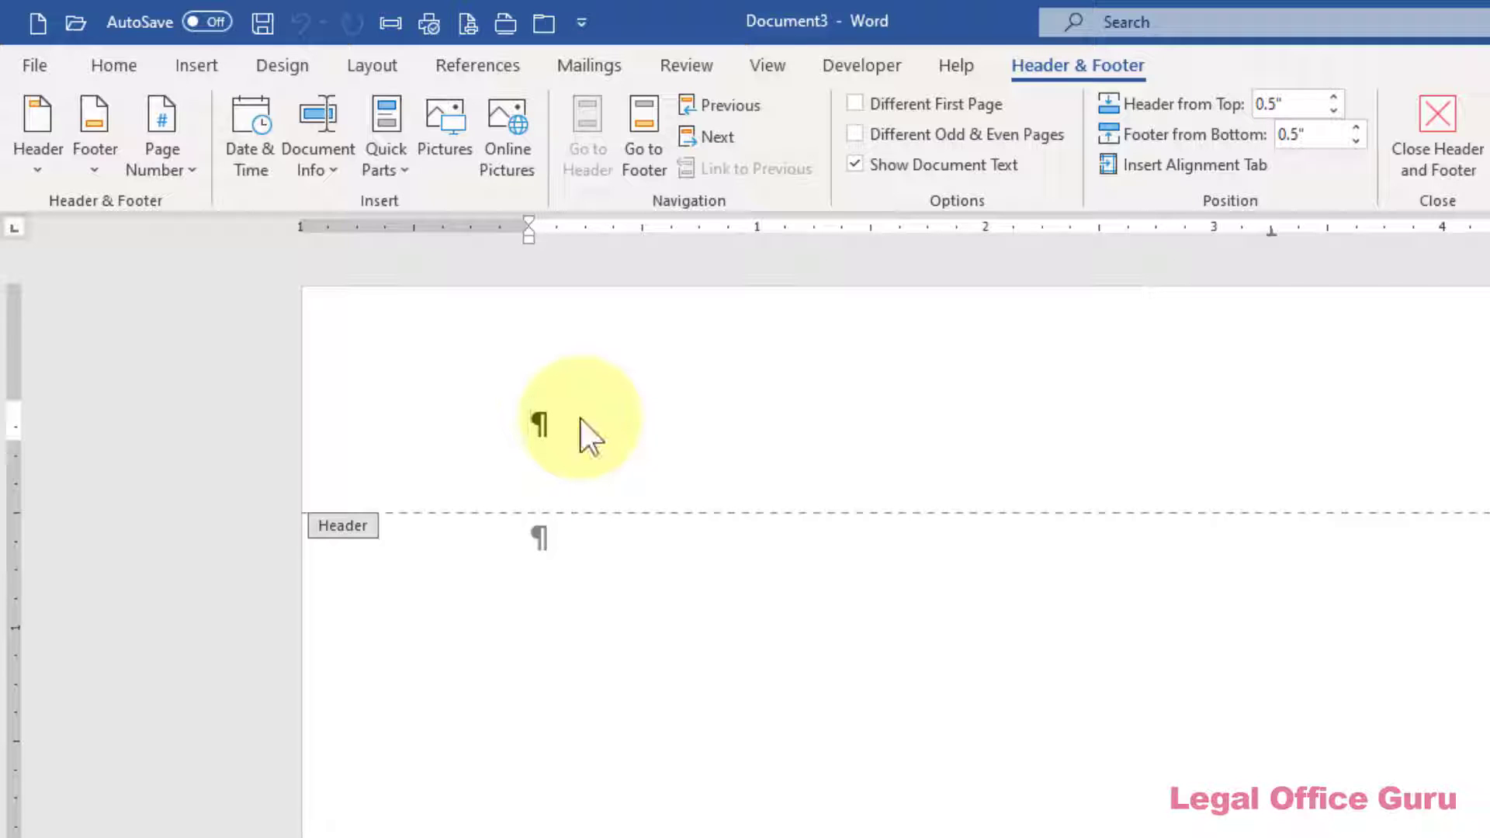
# Enable Different First Page for the header, keeping the header paragraph left-aligned
pyautogui.click(862, 101)
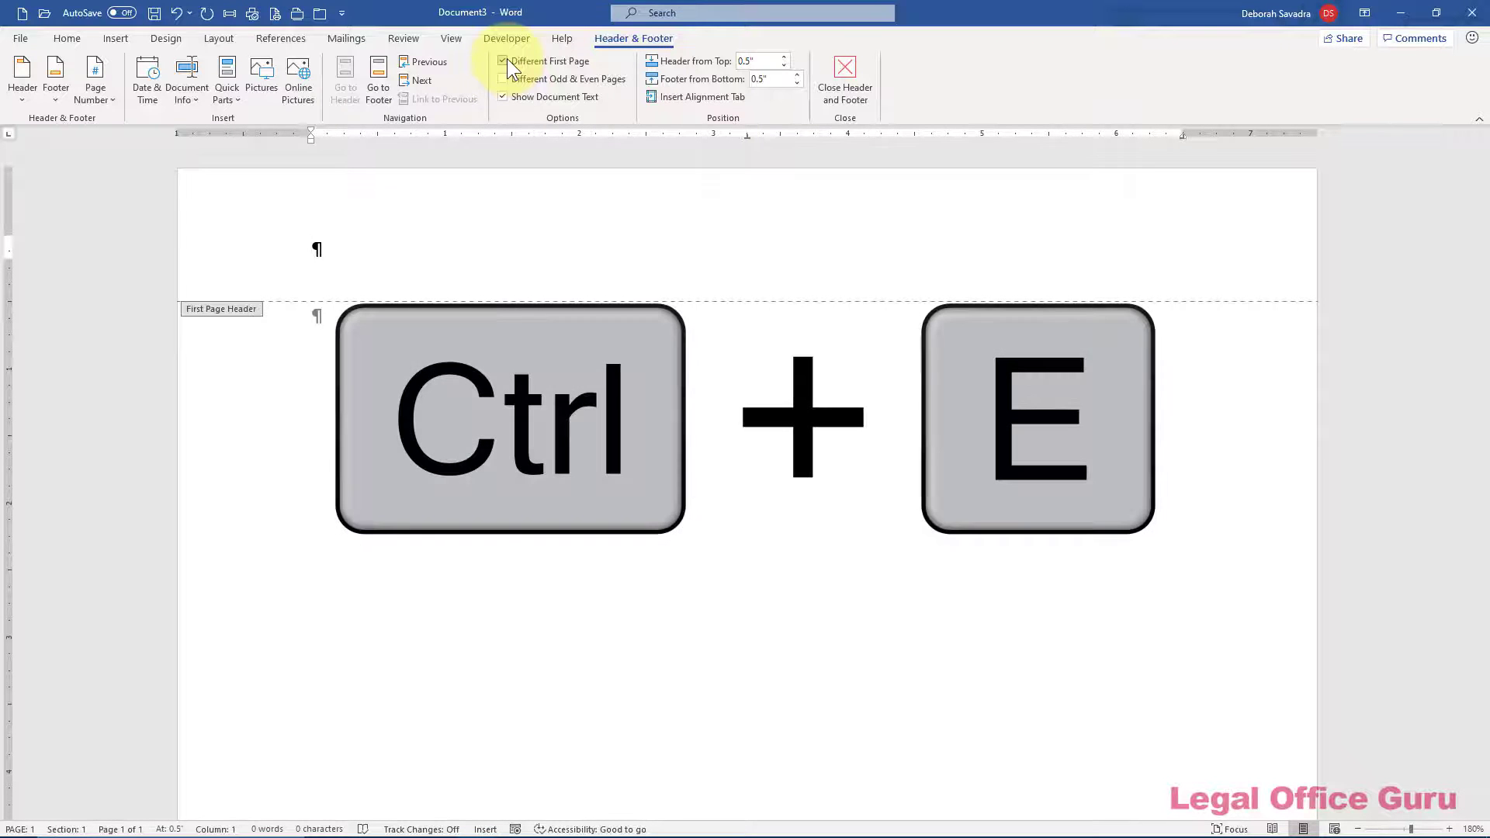
pyautogui.hotkey('ctrl', 'e')
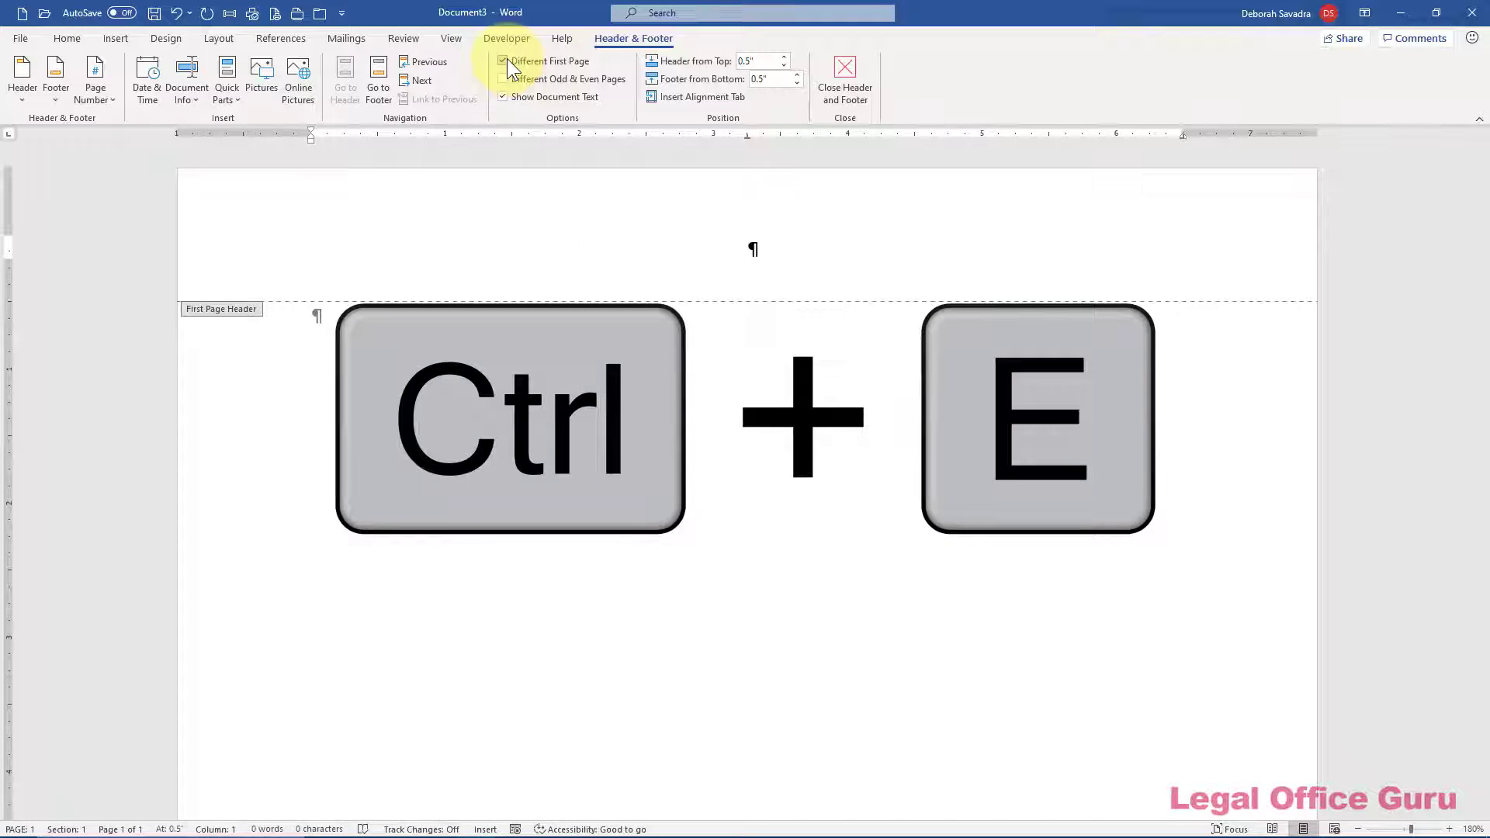
pyautogui.click(76, 39)
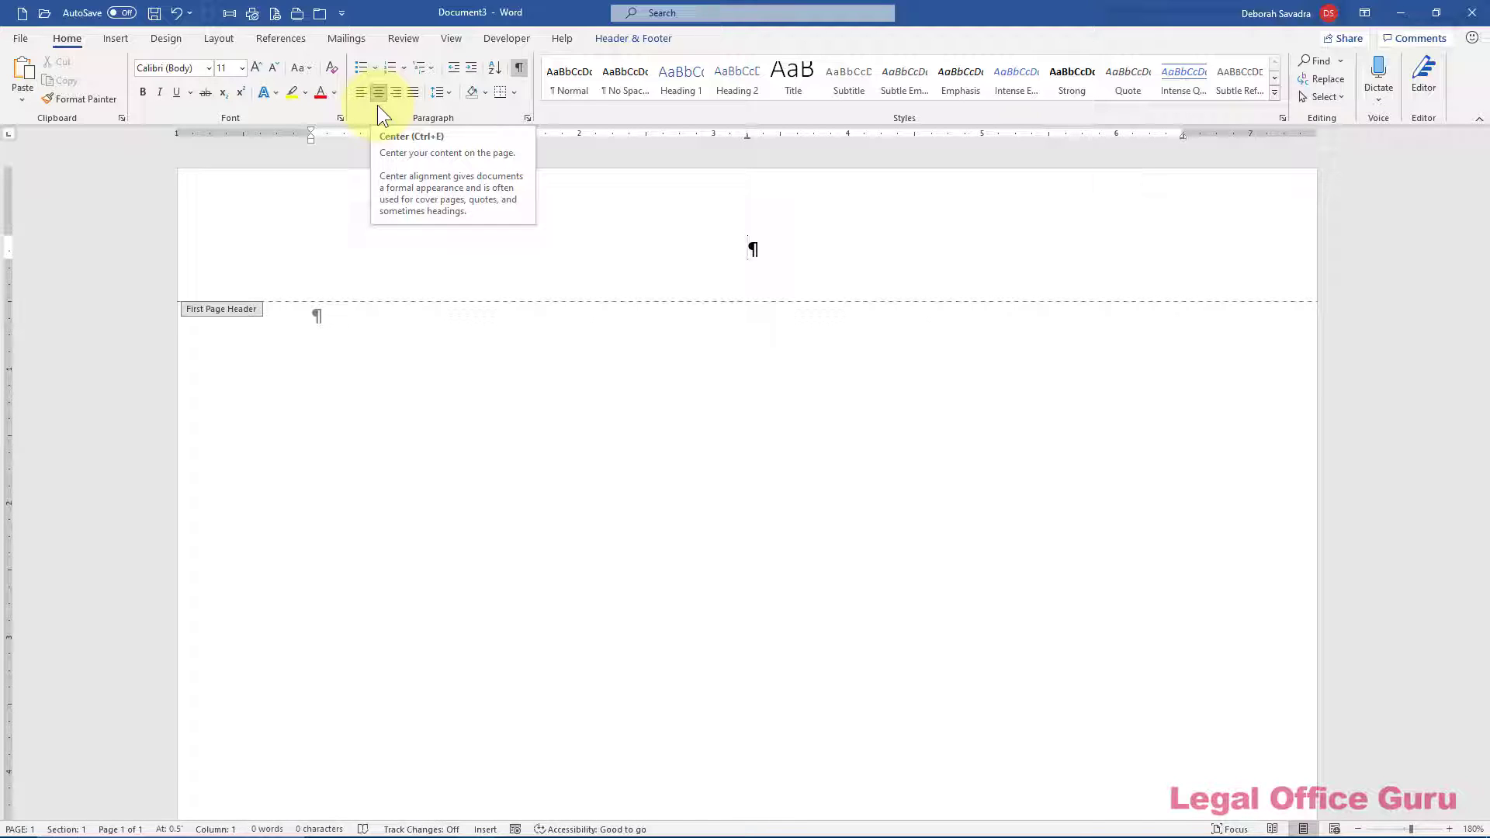
pyautogui.hotkey('ctrl', 'z')
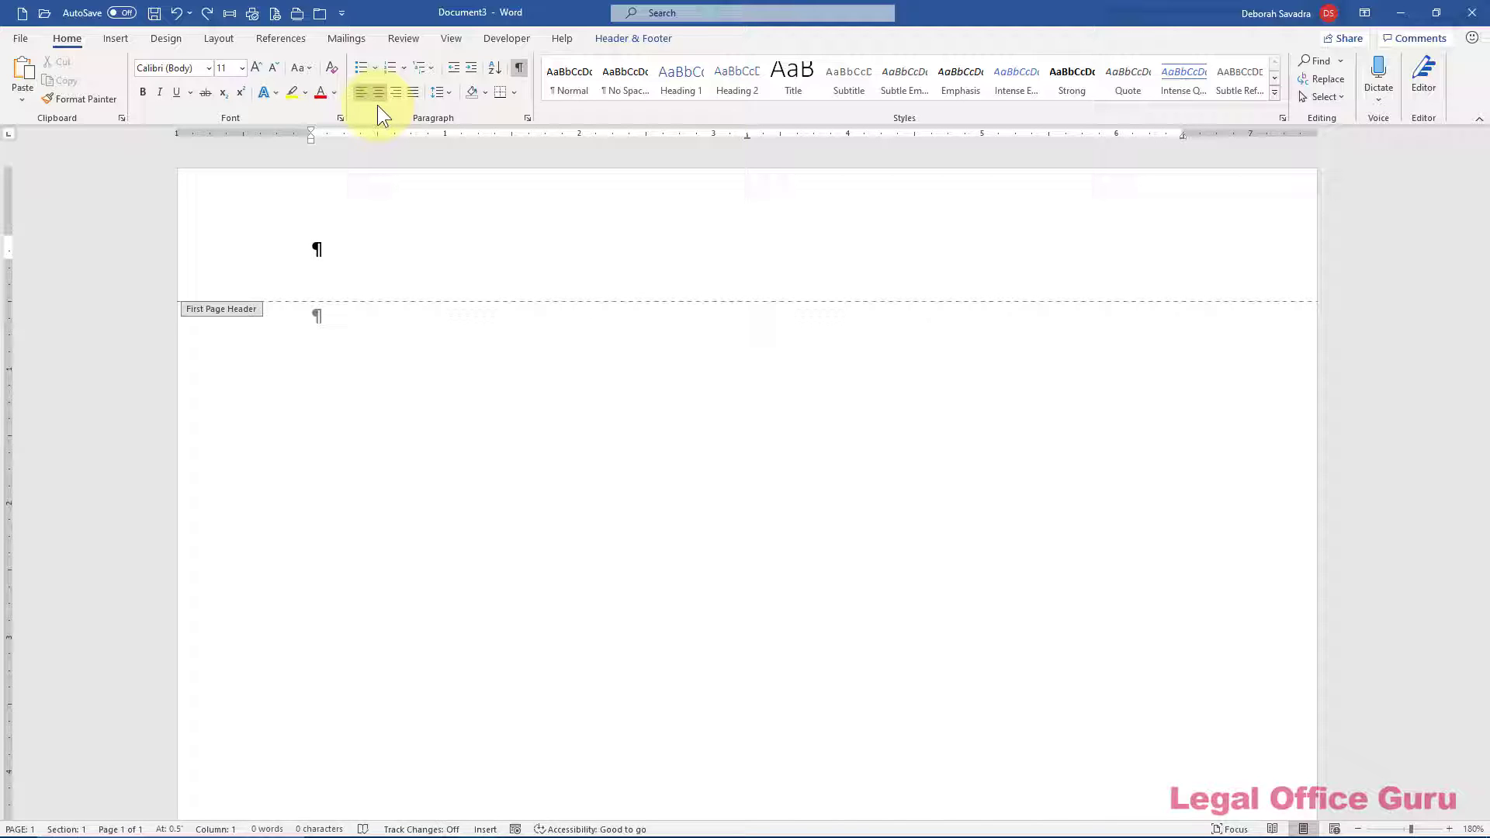
# Insert a three-column, one-row table into the first-page header
pyautogui.click(125, 43)
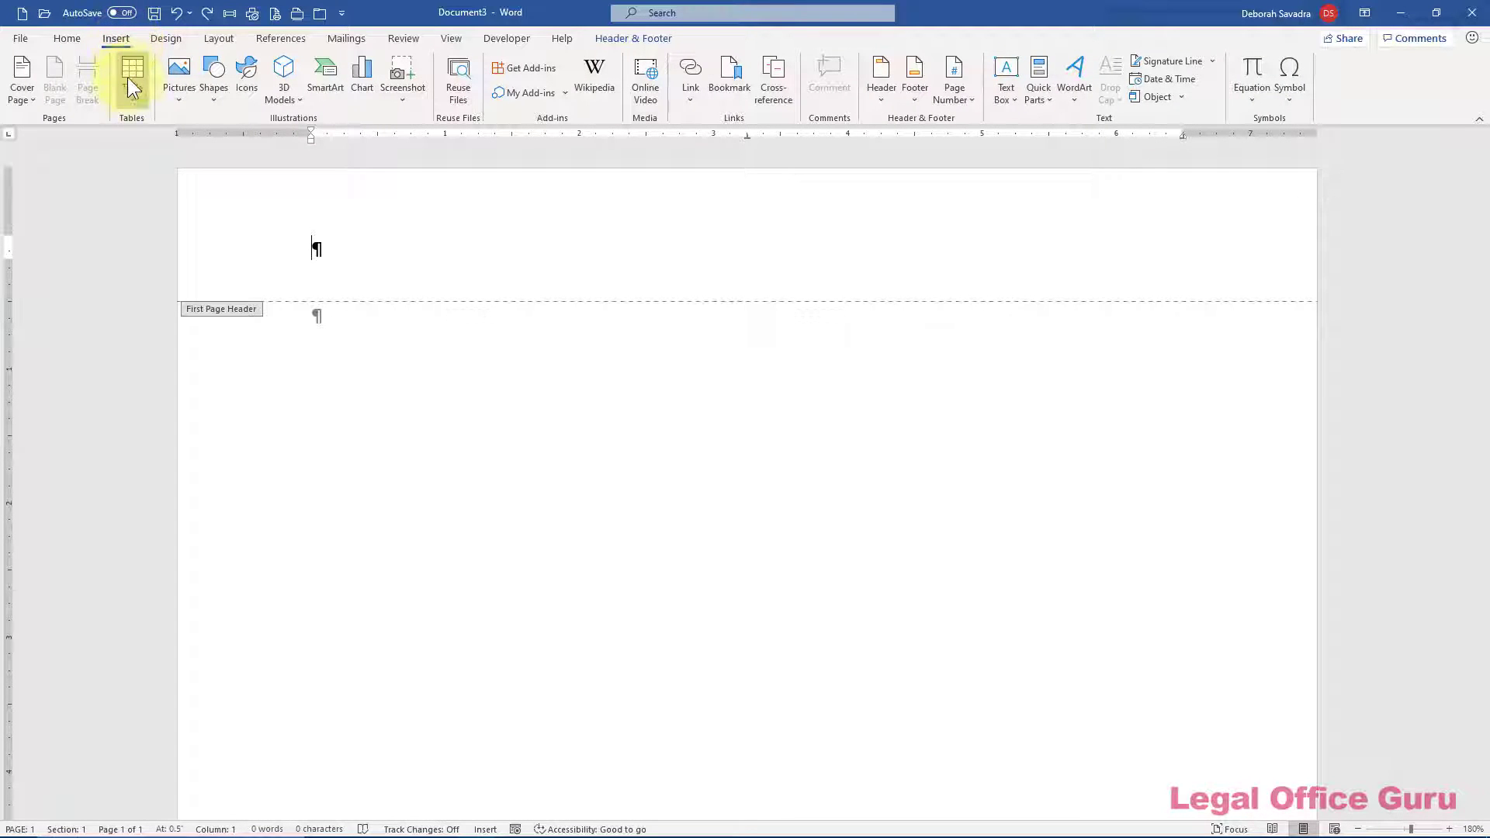
pyautogui.click(129, 99)
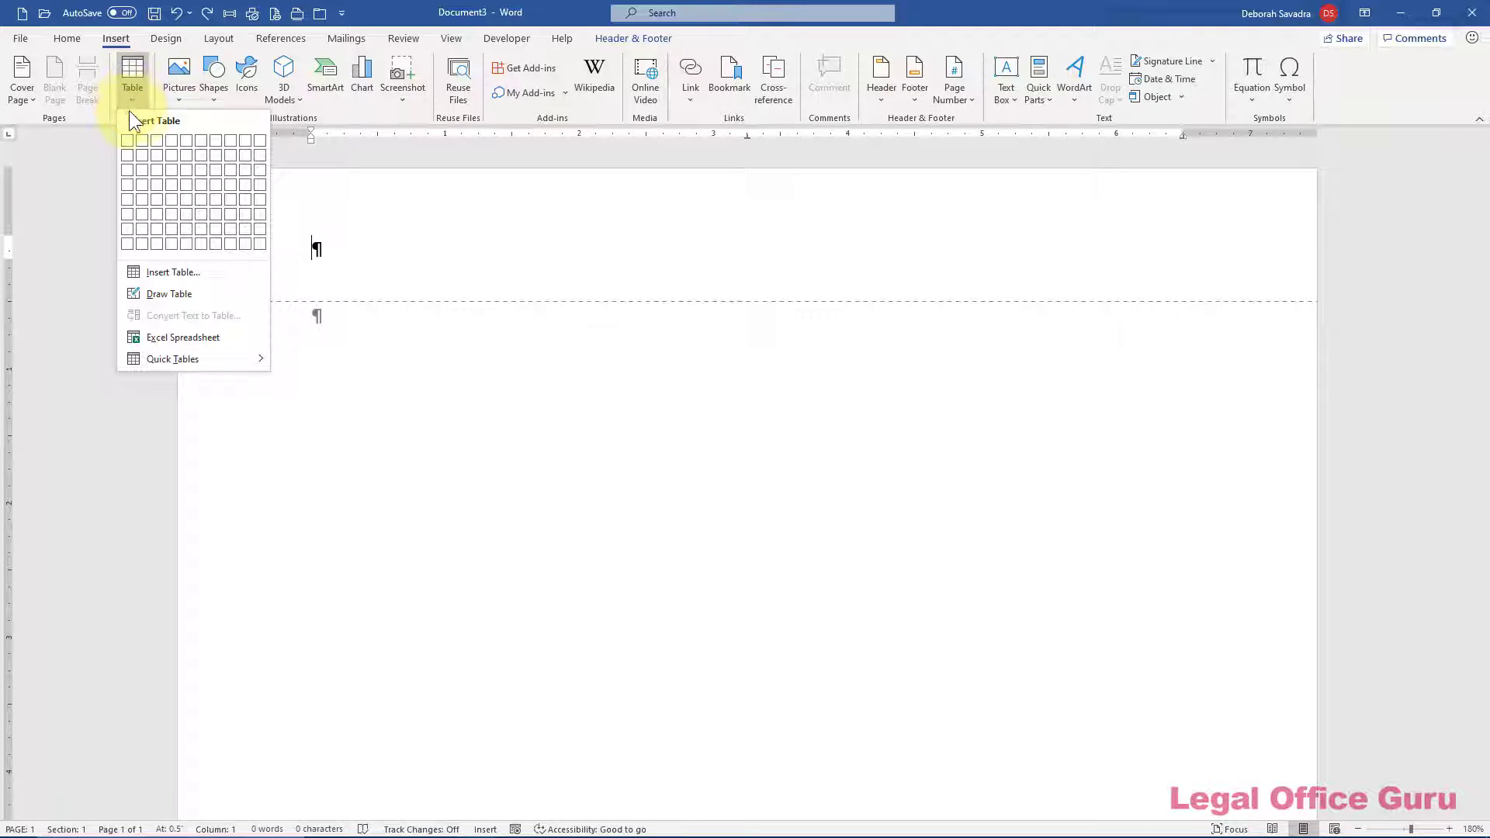
pyautogui.click(157, 140)
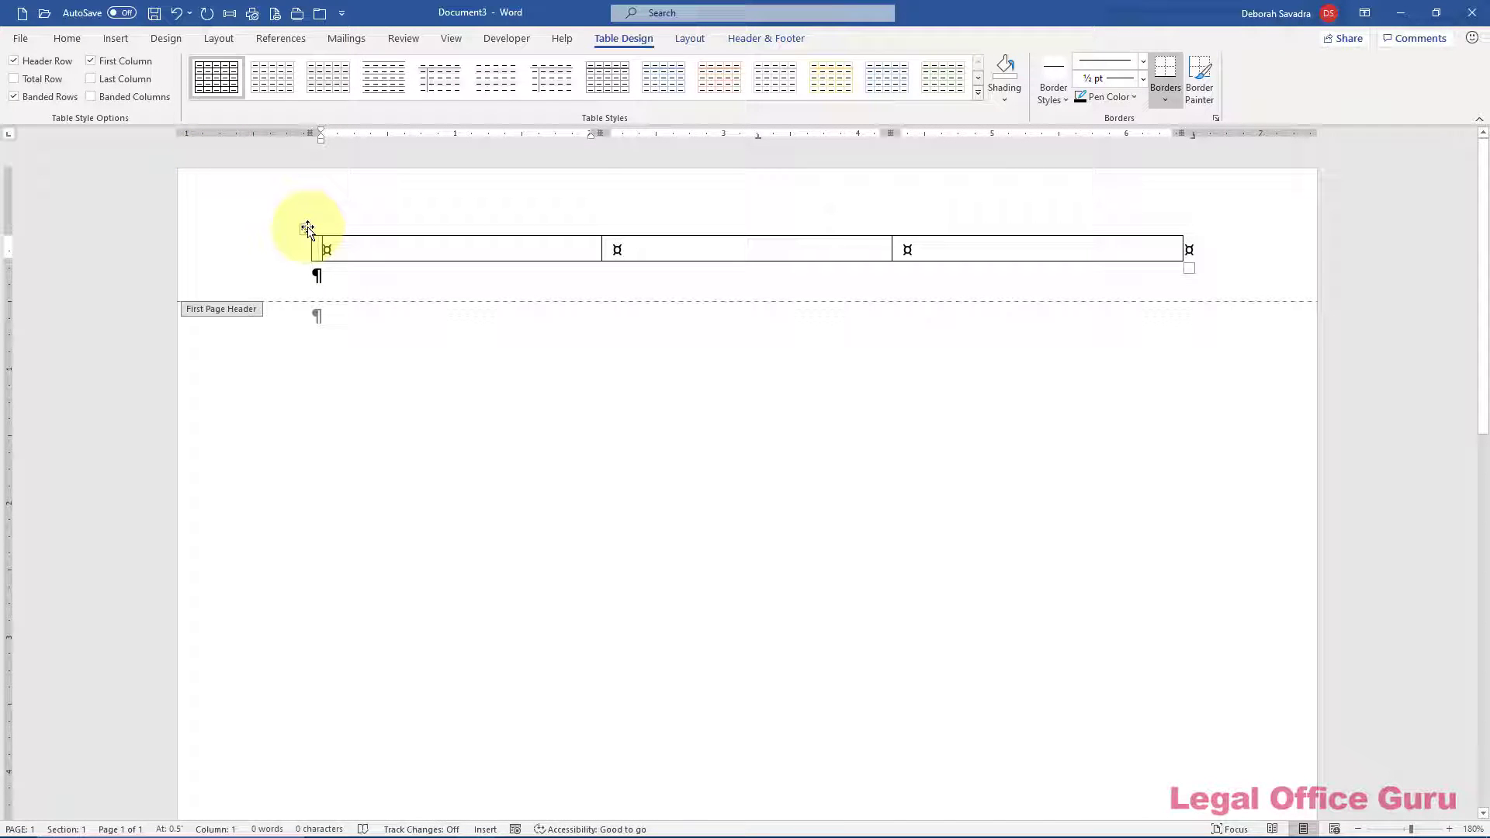
# Set the whole header table to No Border so only faint gridlines remain
pyautogui.click(308, 228)
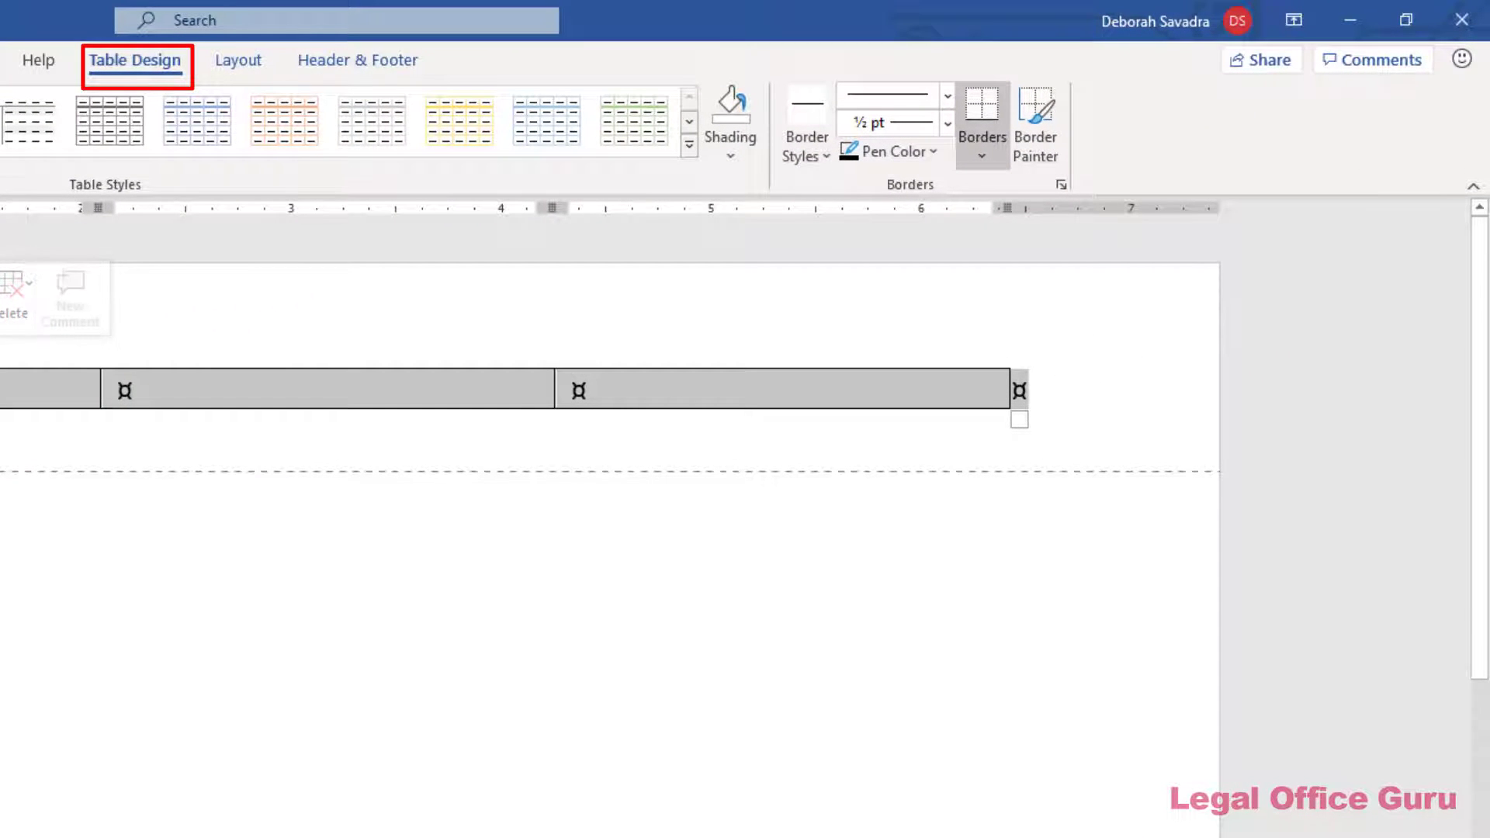
pyautogui.click(989, 155)
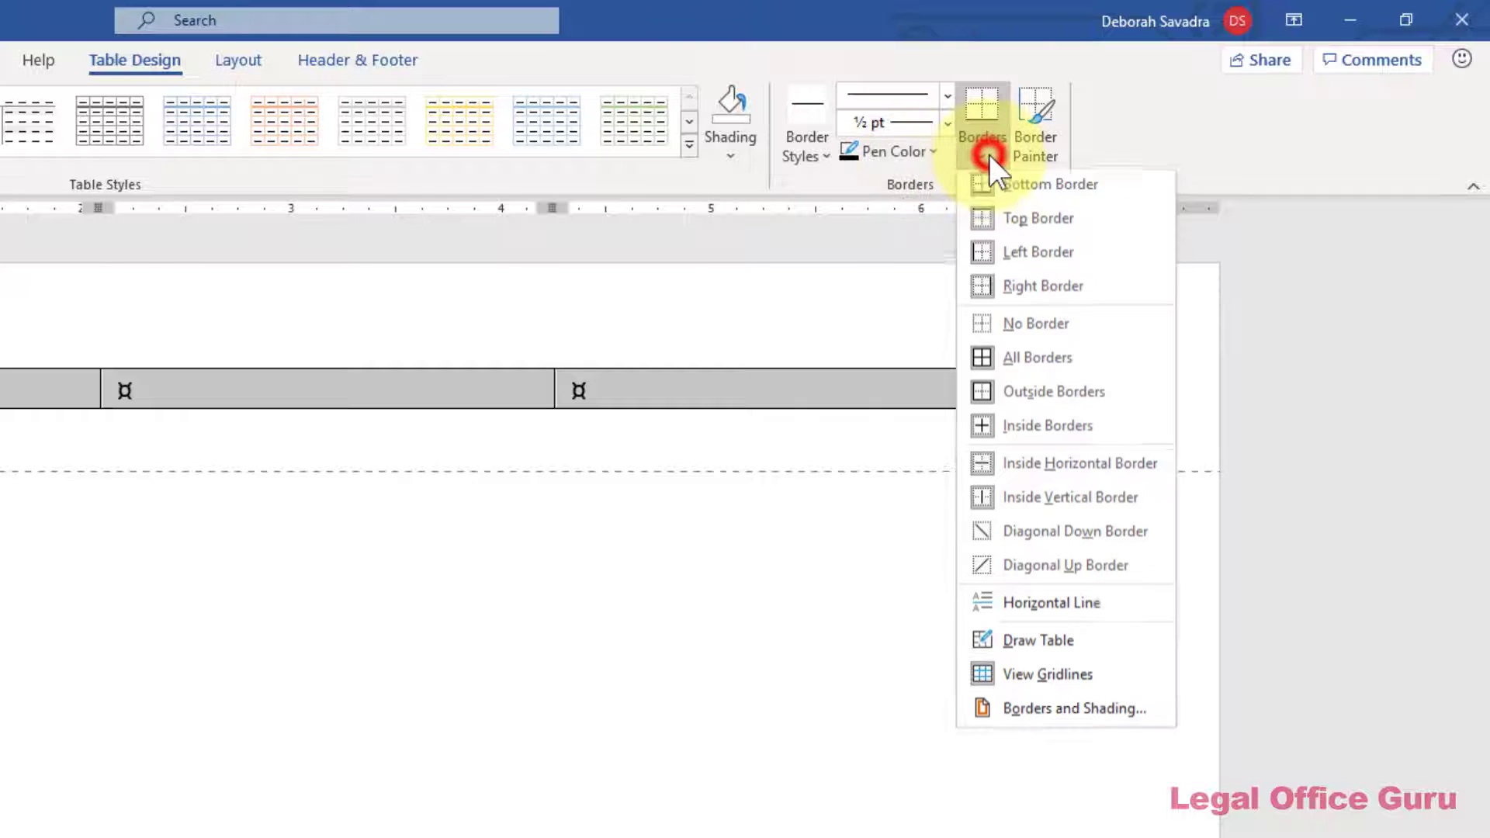
pyautogui.click(1018, 338)
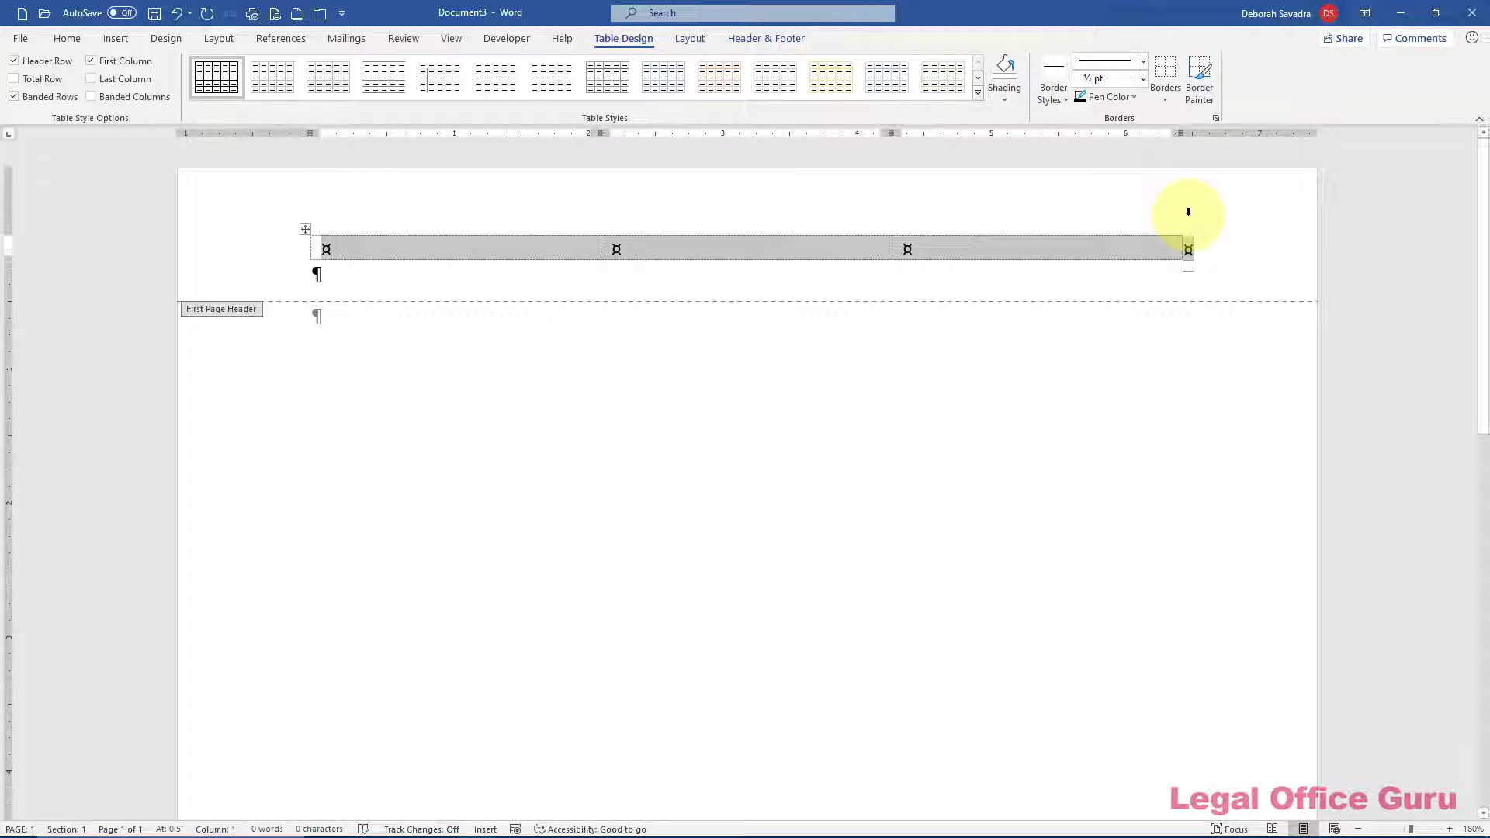
# Turn on View Gridlines for the borderless header table and click into its first cell
pyautogui.click(693, 39)
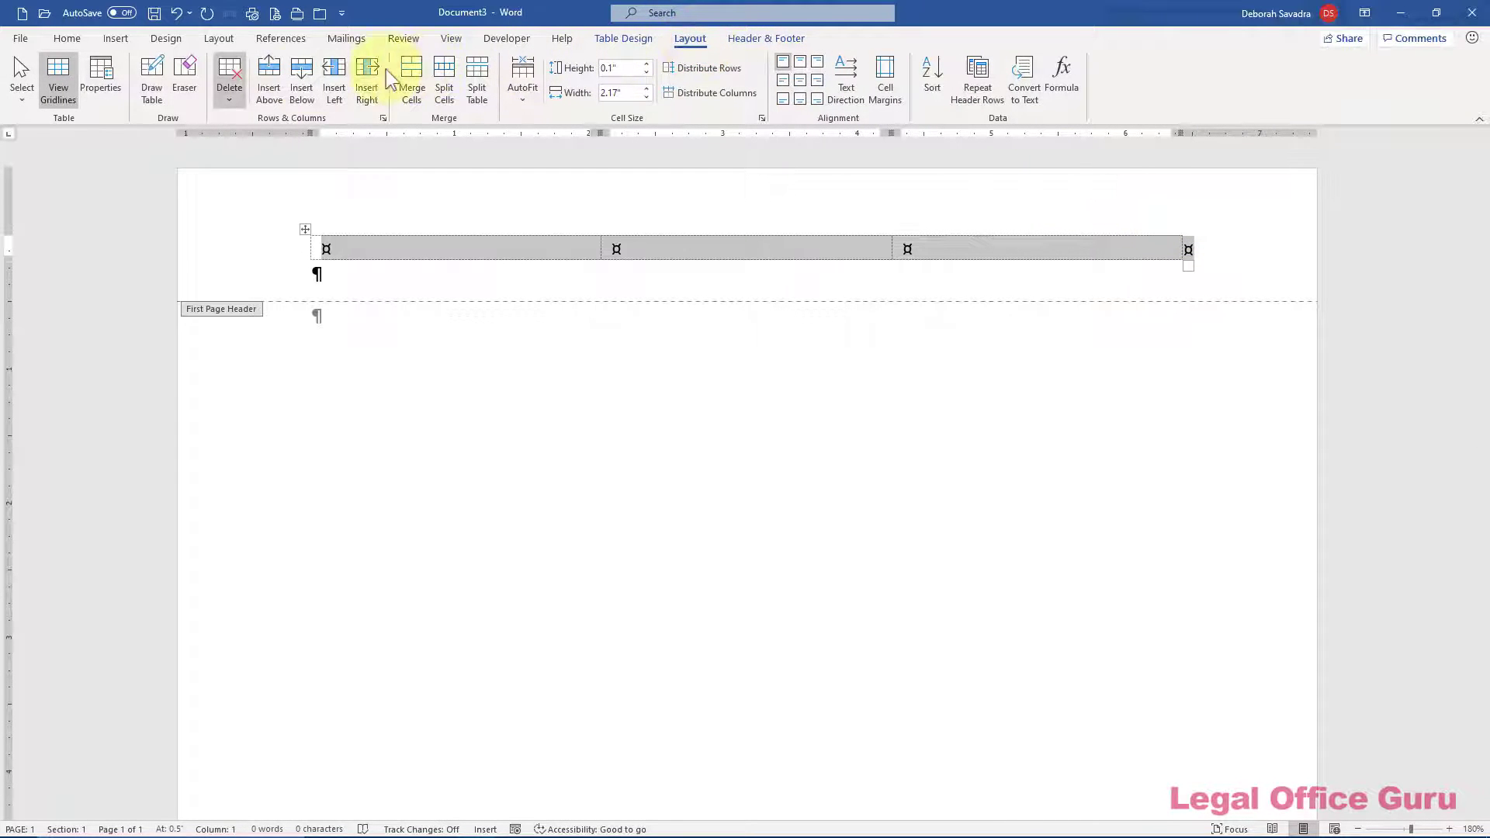
pyautogui.click(73, 96)
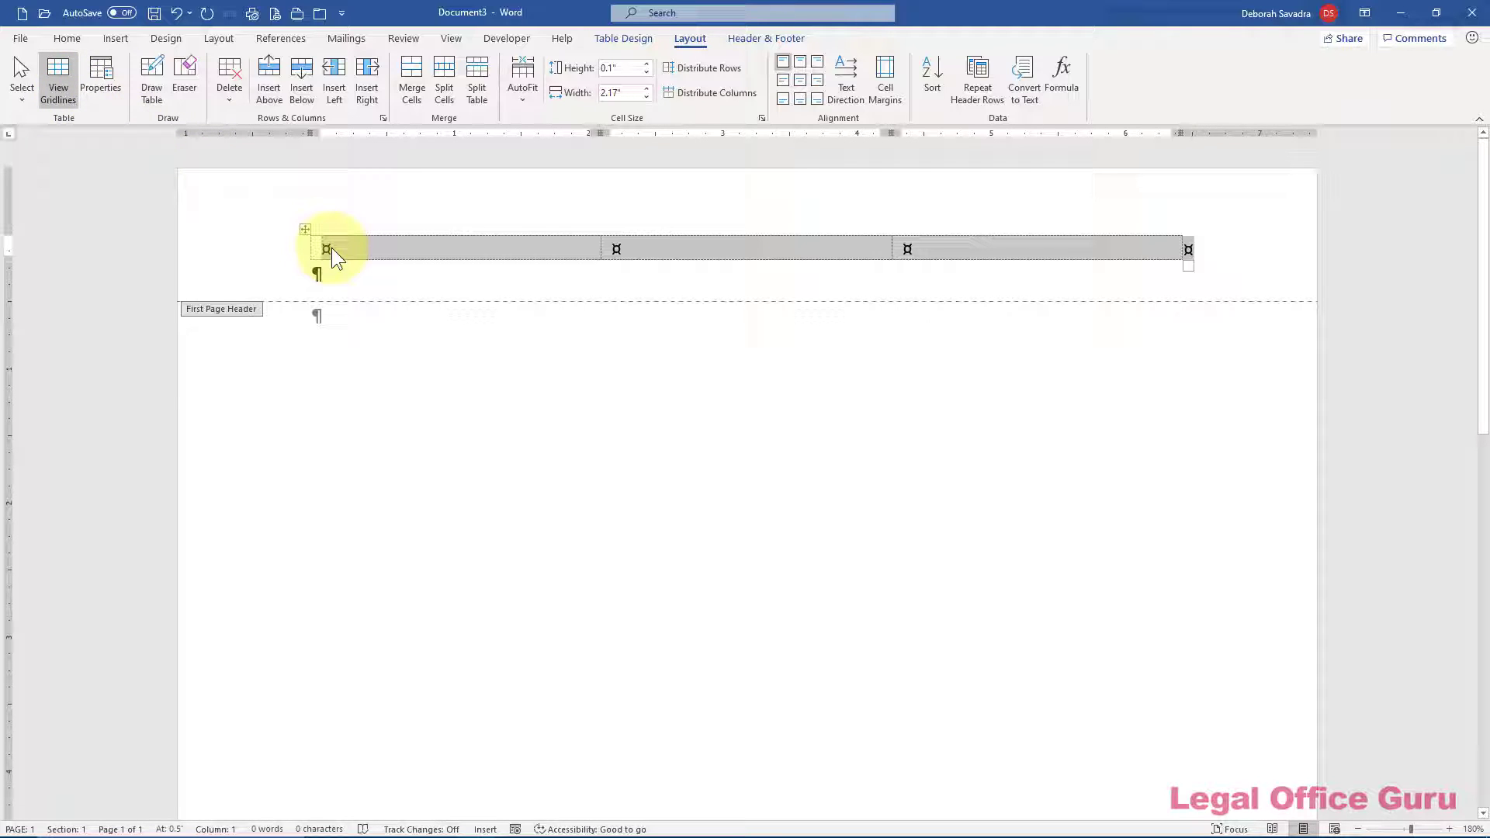
pyautogui.click(332, 249)
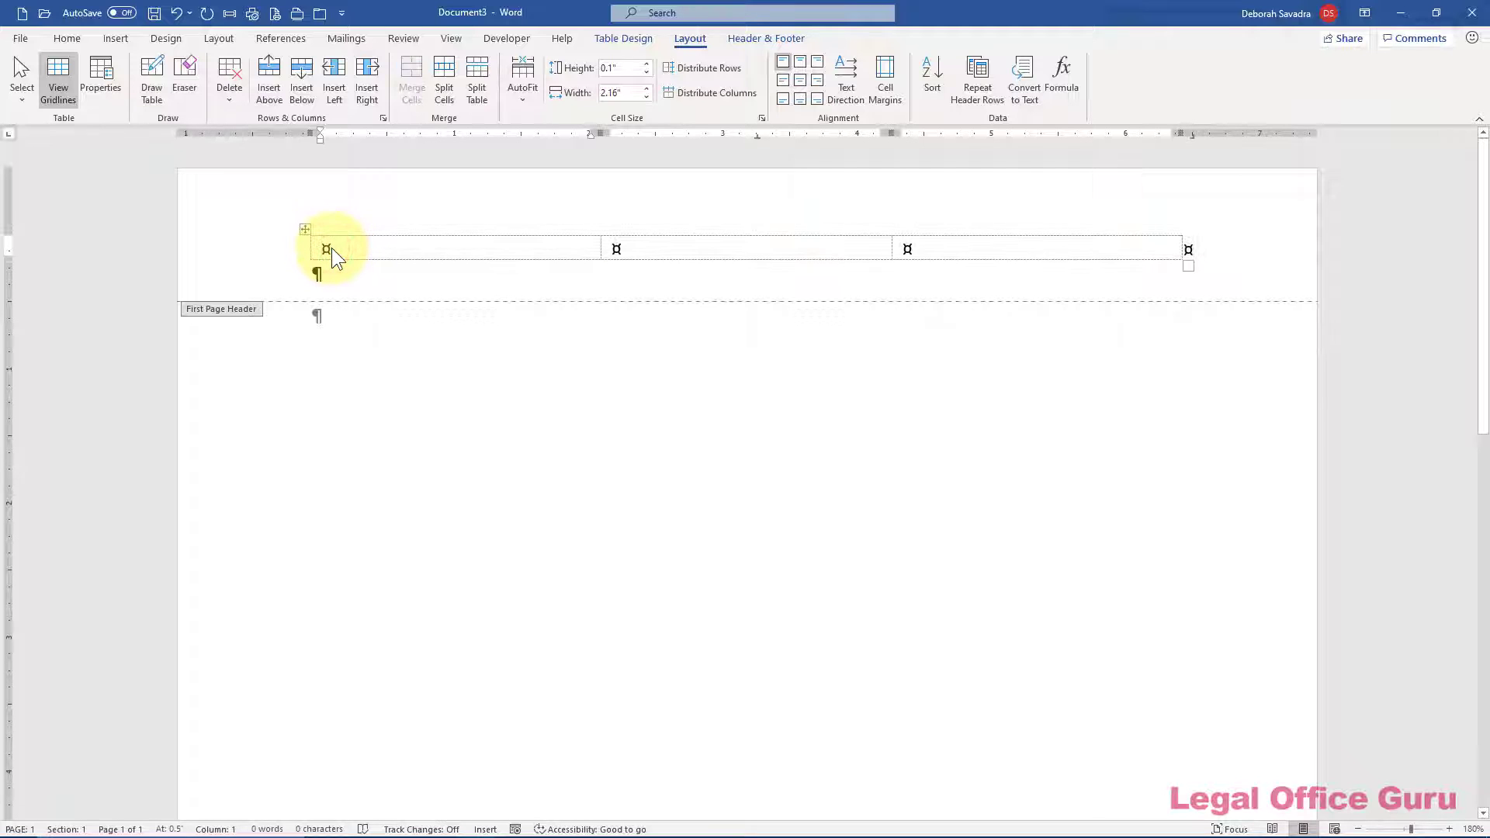
# Center the middle header cell and right-align the third cell
pyautogui.press('Tab')
pyautogui.click(69, 39)
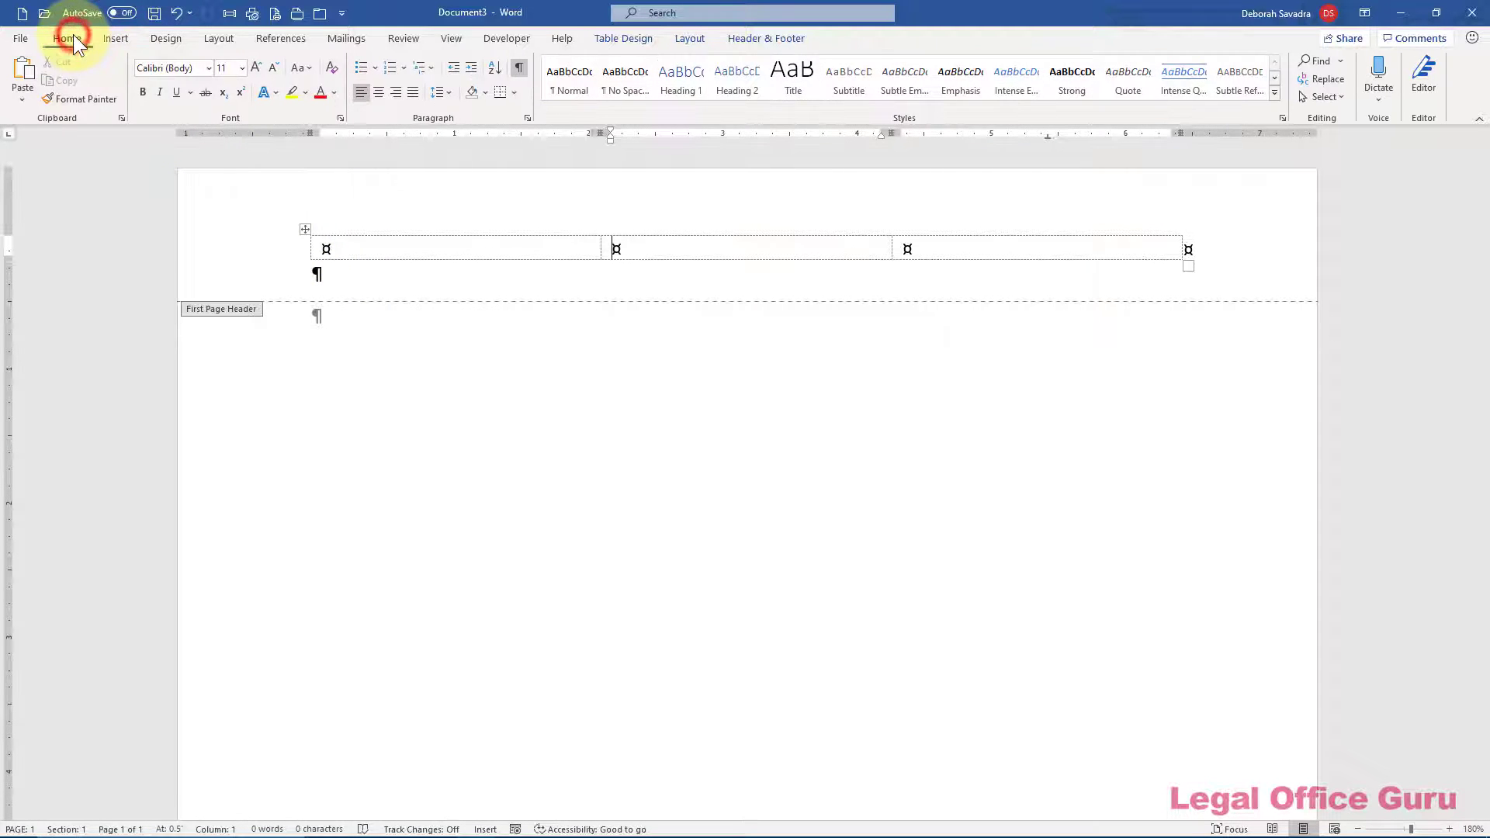
pyautogui.click(380, 92)
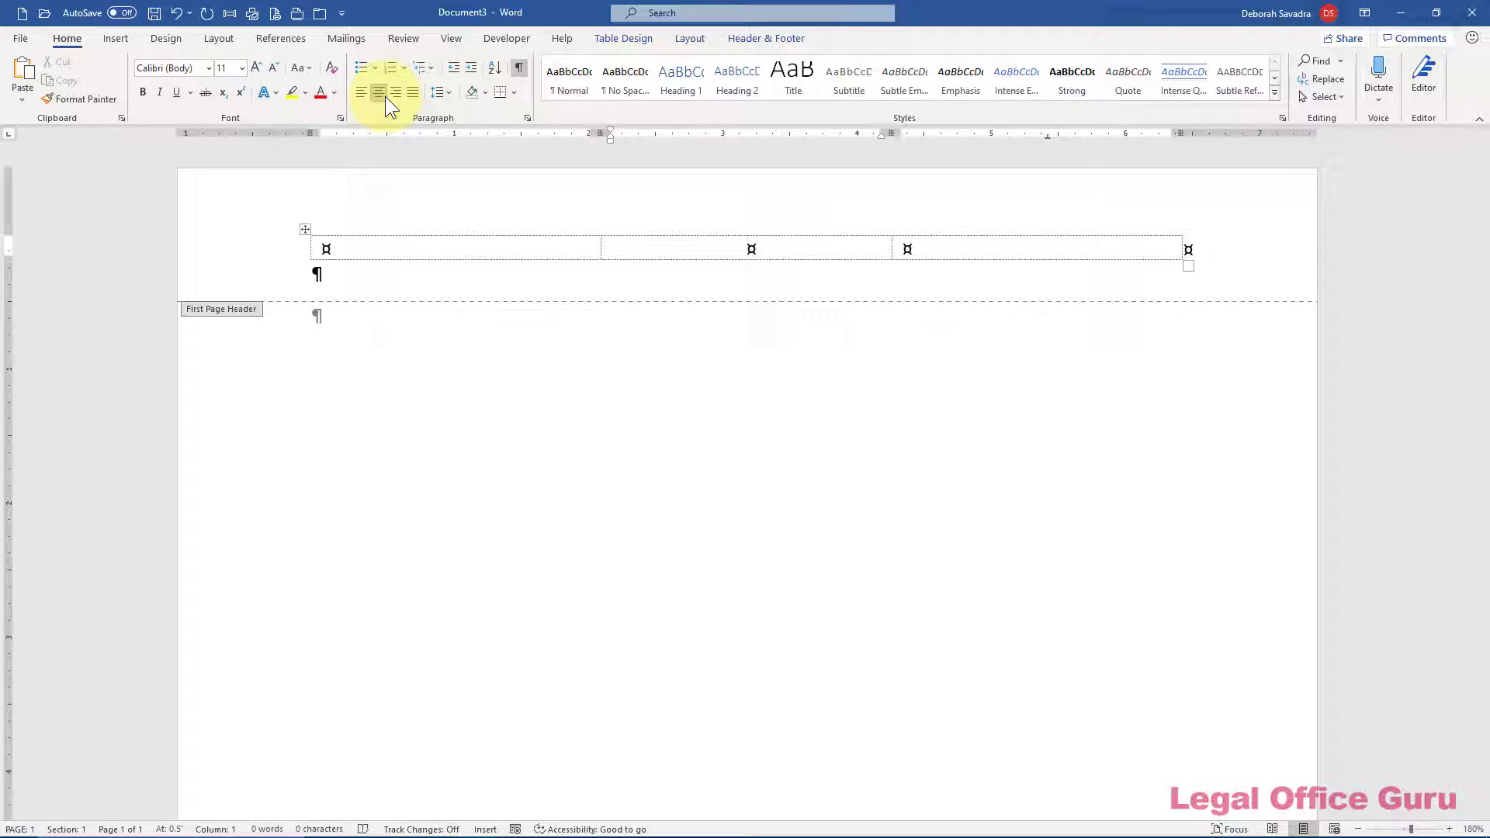
pyautogui.press('Tab')
pyautogui.click(397, 95)
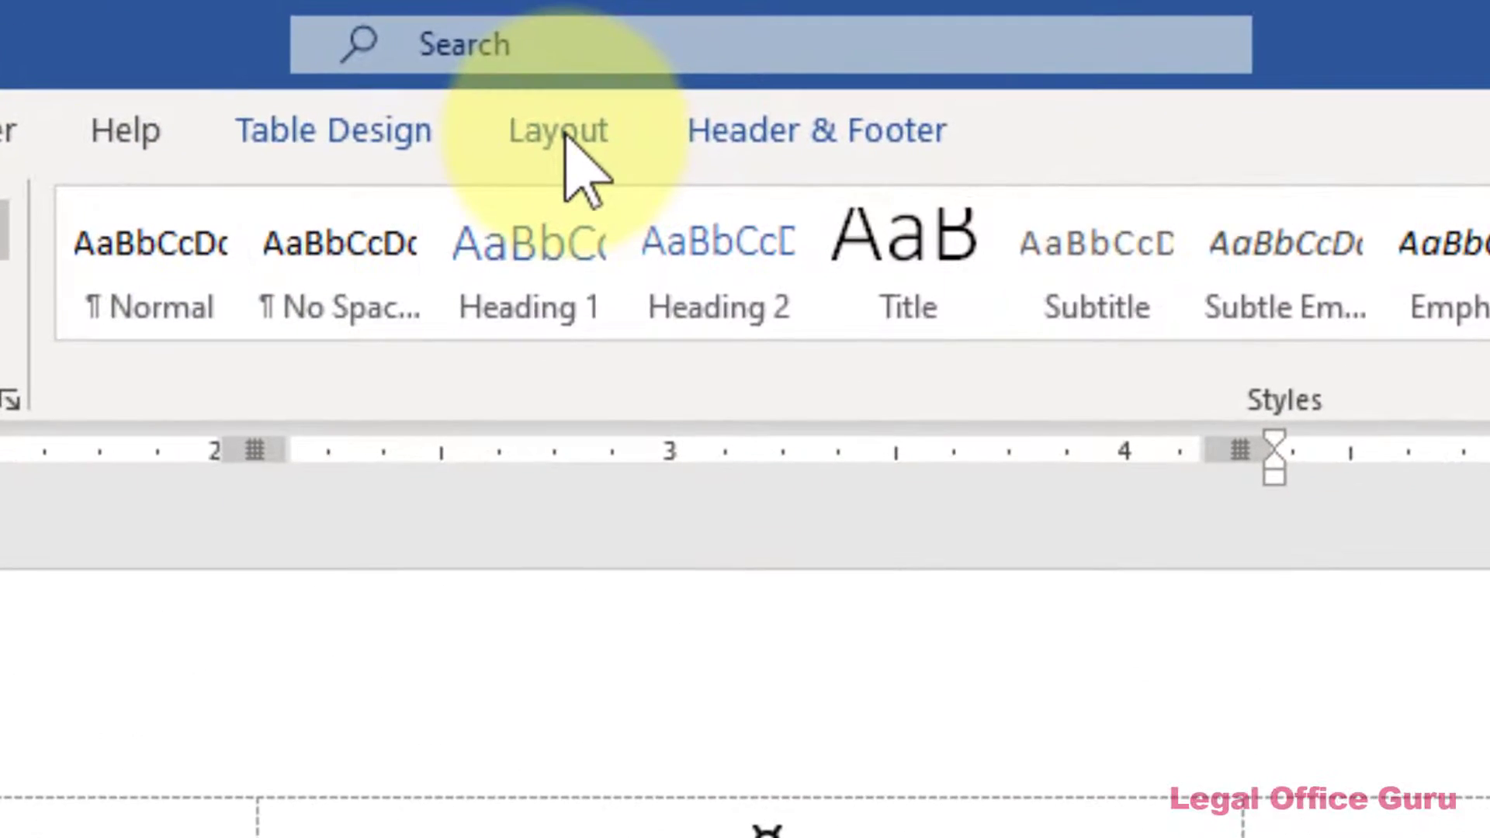
pyautogui.click(567, 132)
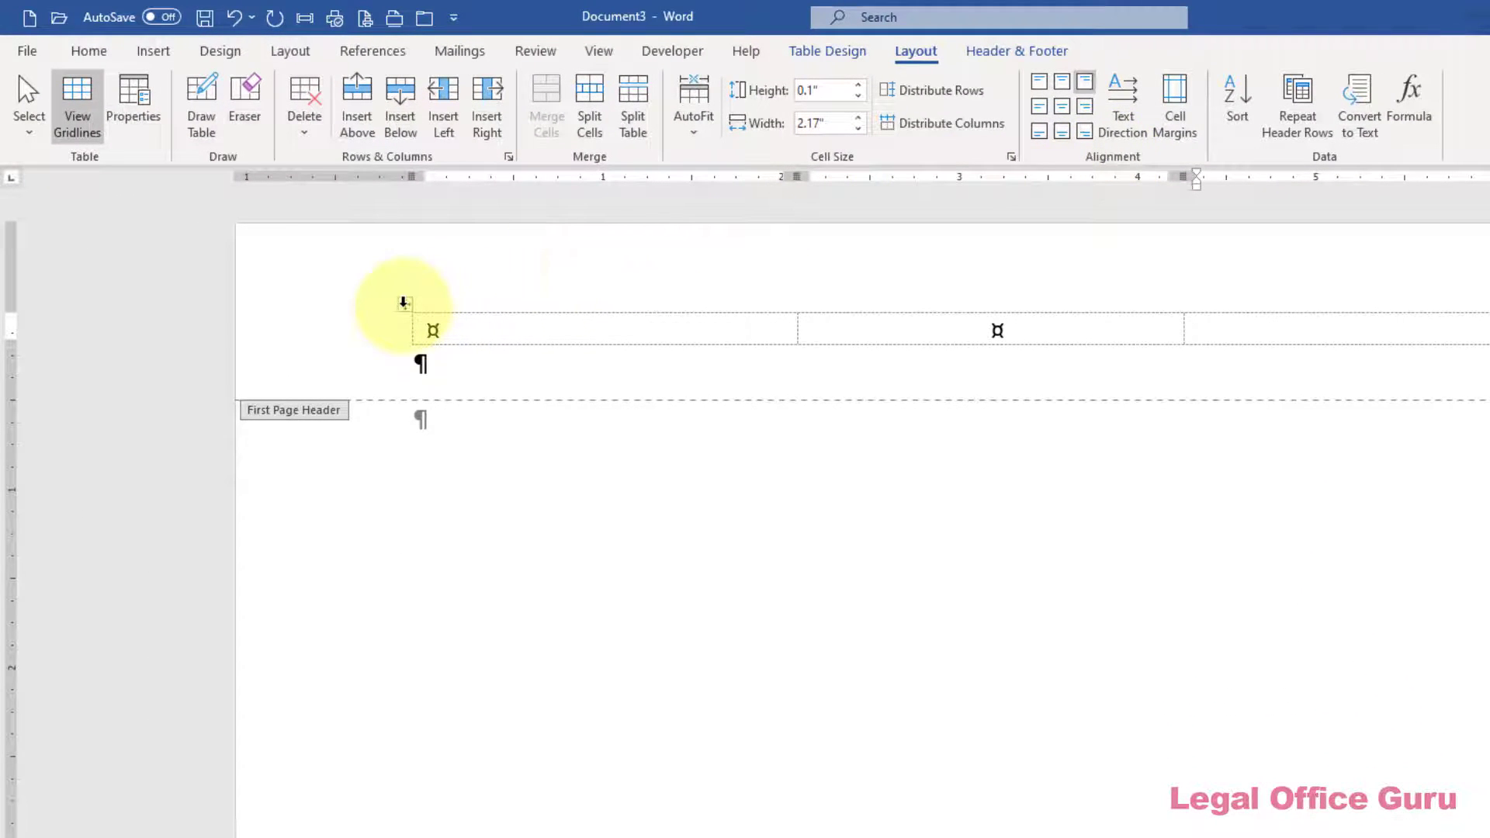
# Select the entire header table and change its font to Bookman Old Style
pyautogui.click(404, 307)
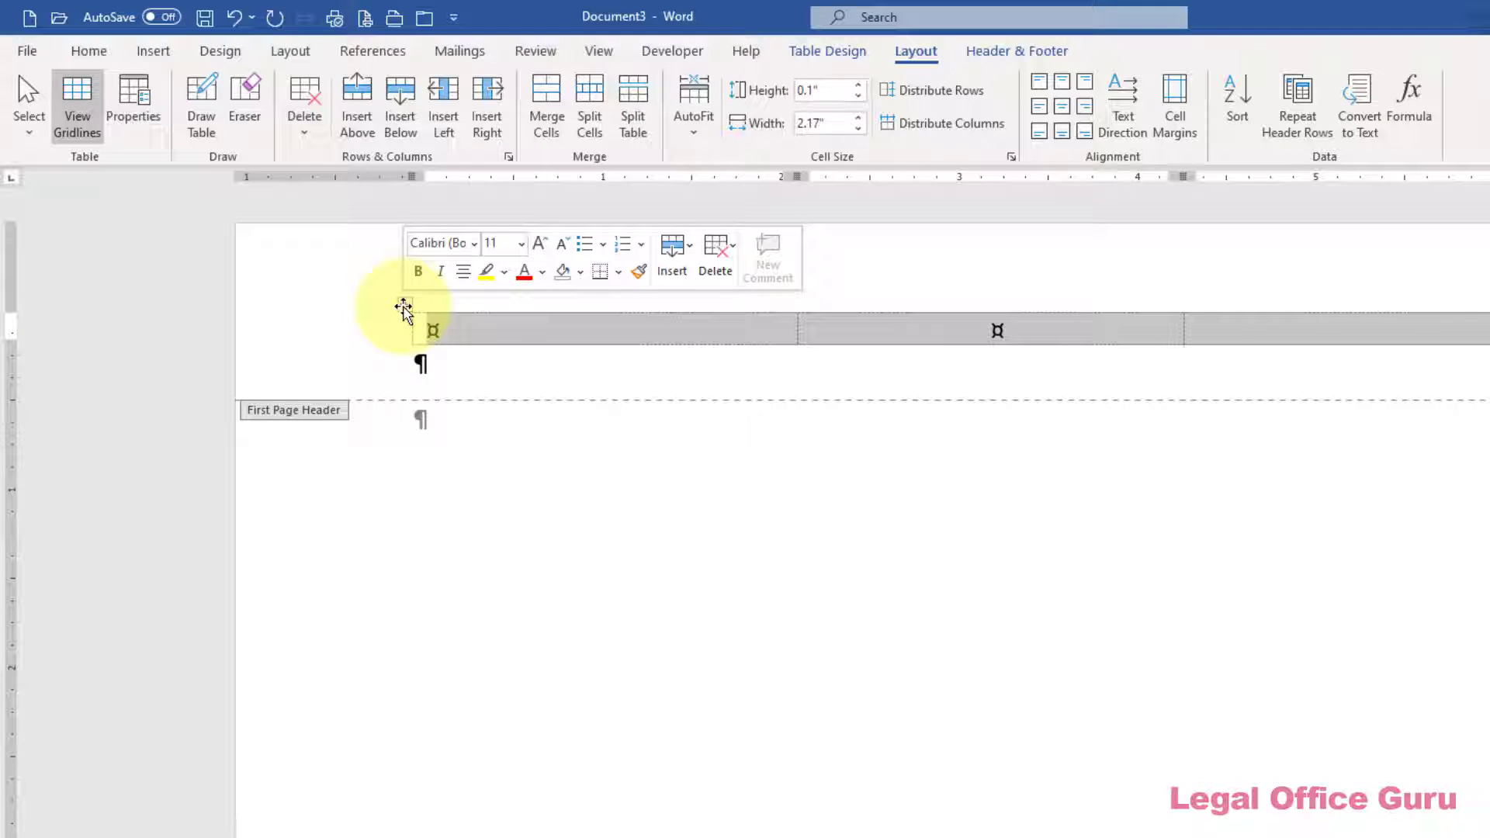
pyautogui.click(101, 50)
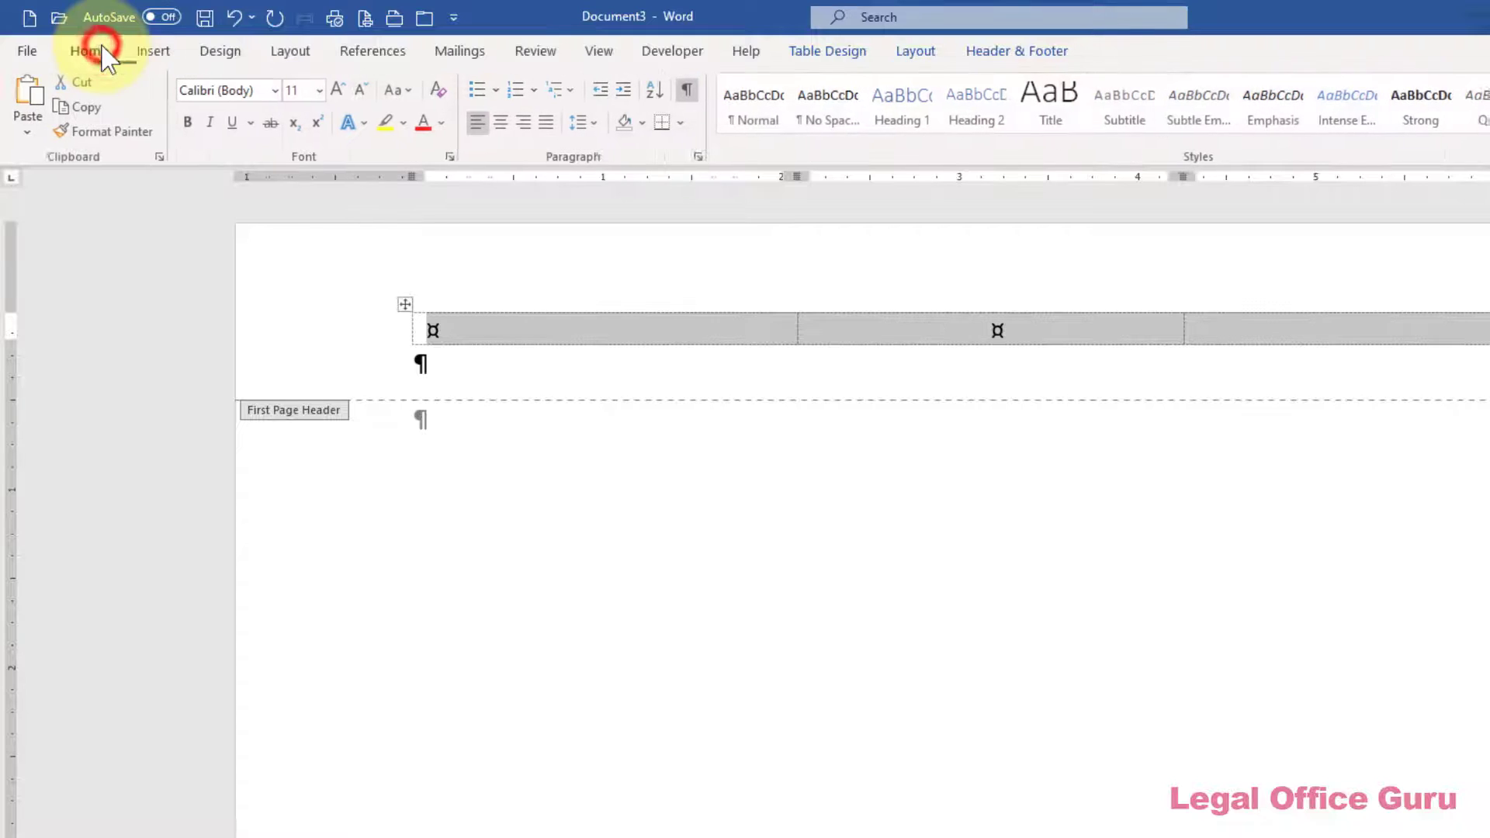
pyautogui.click(275, 95)
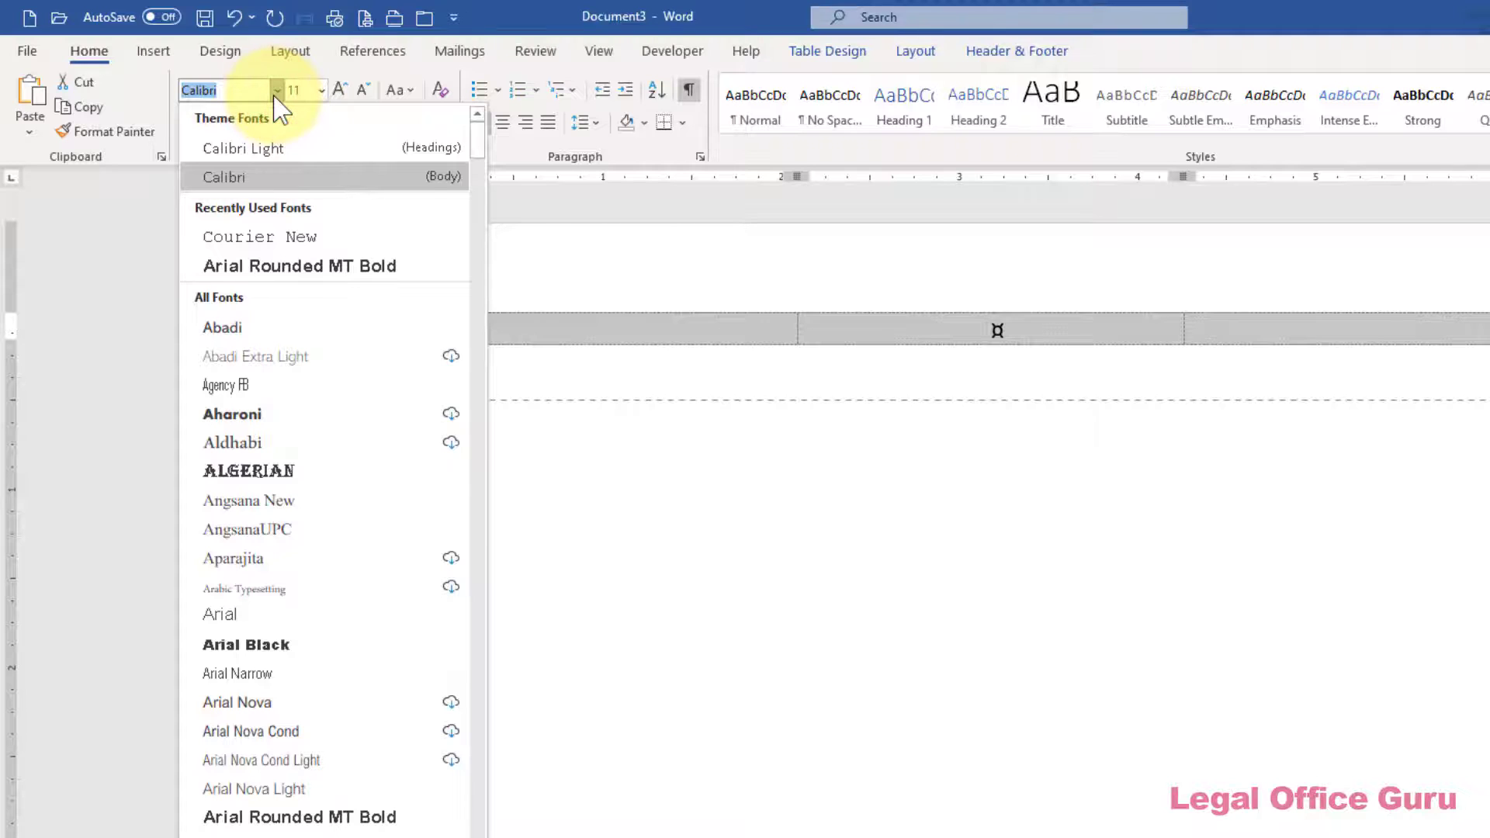
pyautogui.scroll(-15, 330, 419)
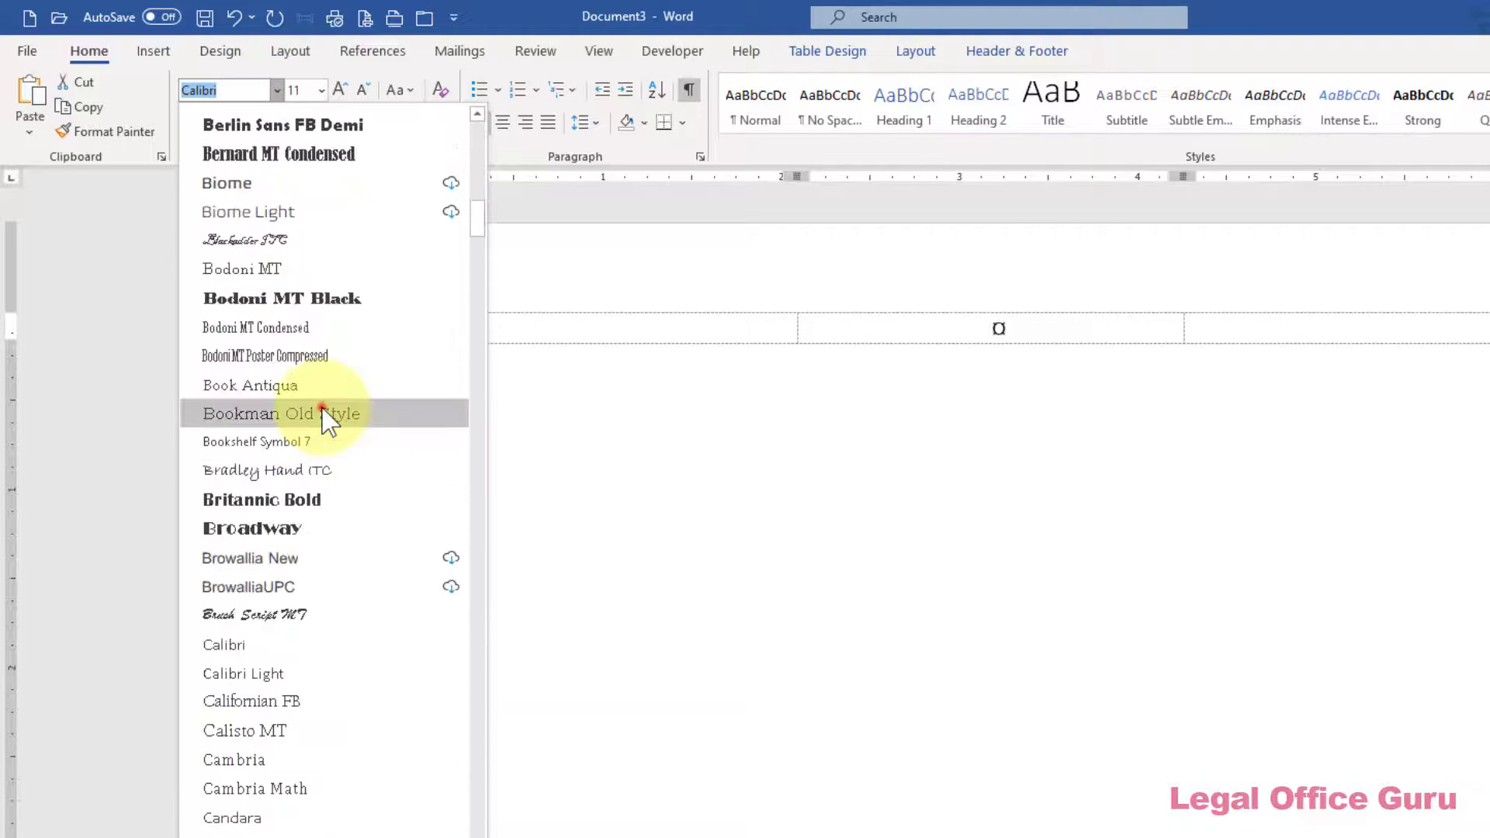
pyautogui.click(330, 416)
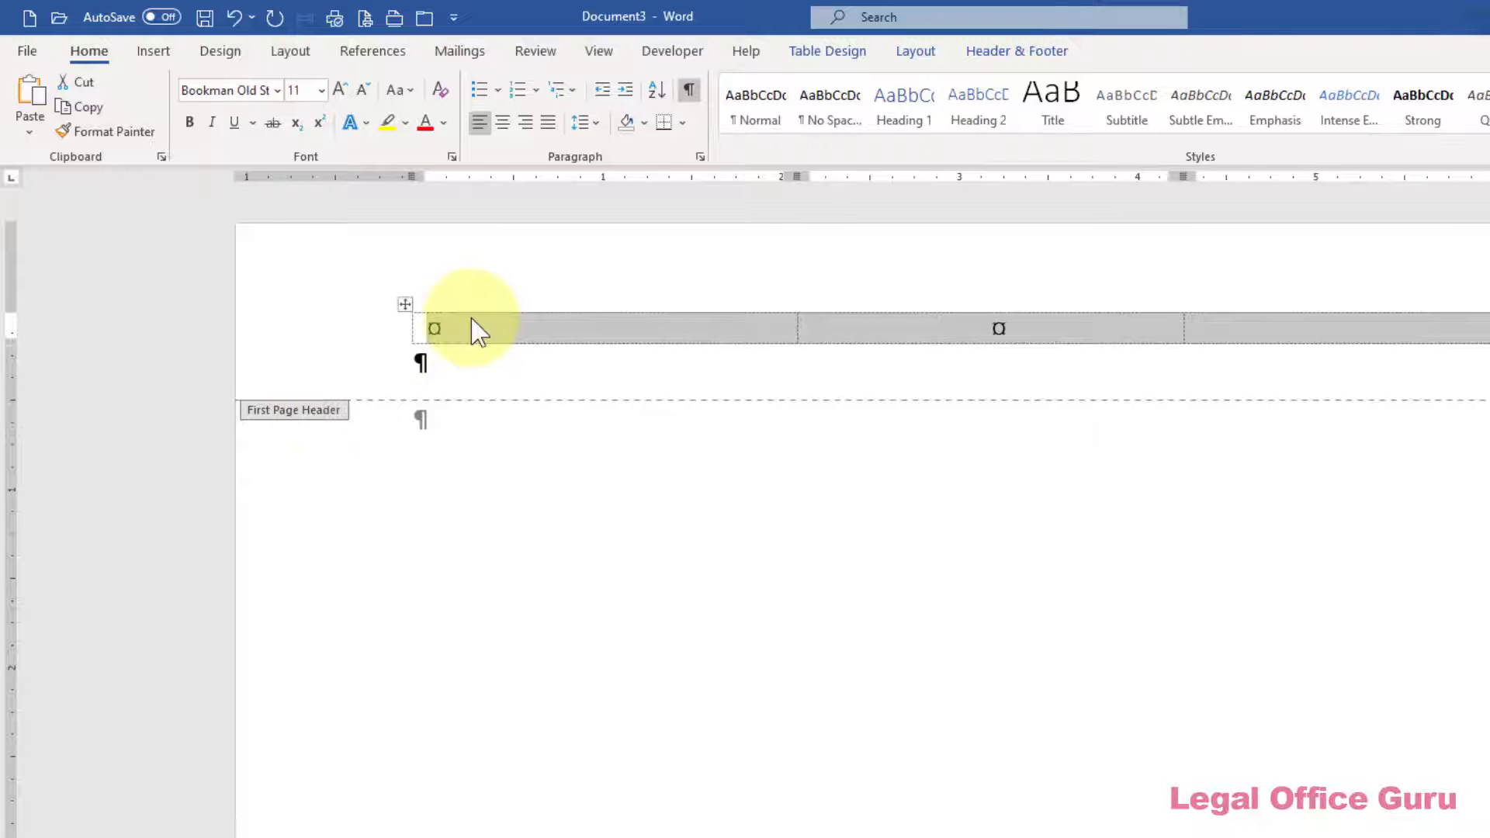
# Enter the firm name, street address and city/ZIP lines in the middle header cell
pyautogui.click(900, 326)
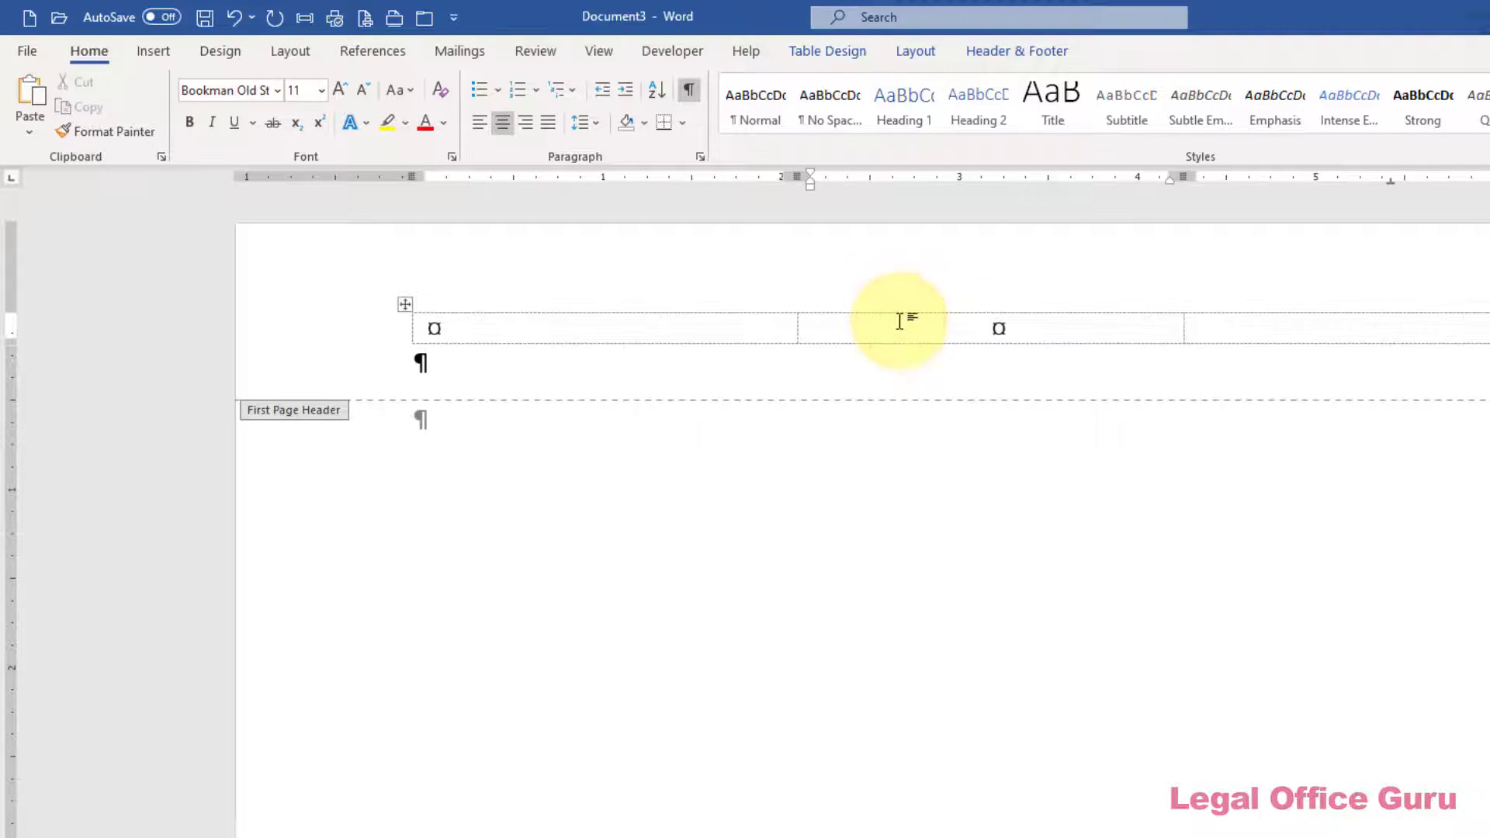
pyautogui.click(899, 321)
pyautogui.write('Smith')
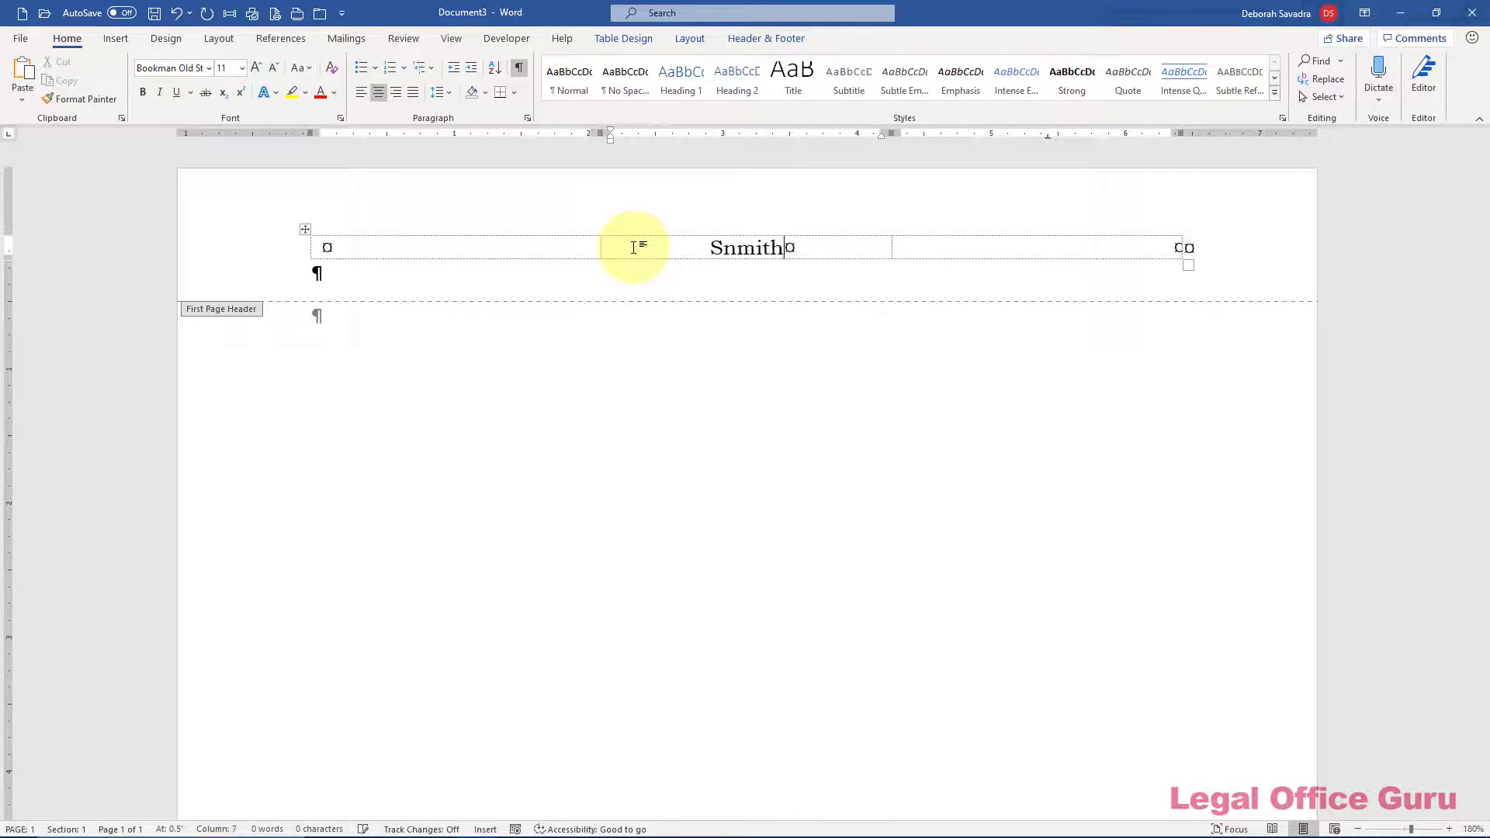
pyautogui.write(', Jones & Associates')
pyautogui.press('Return')
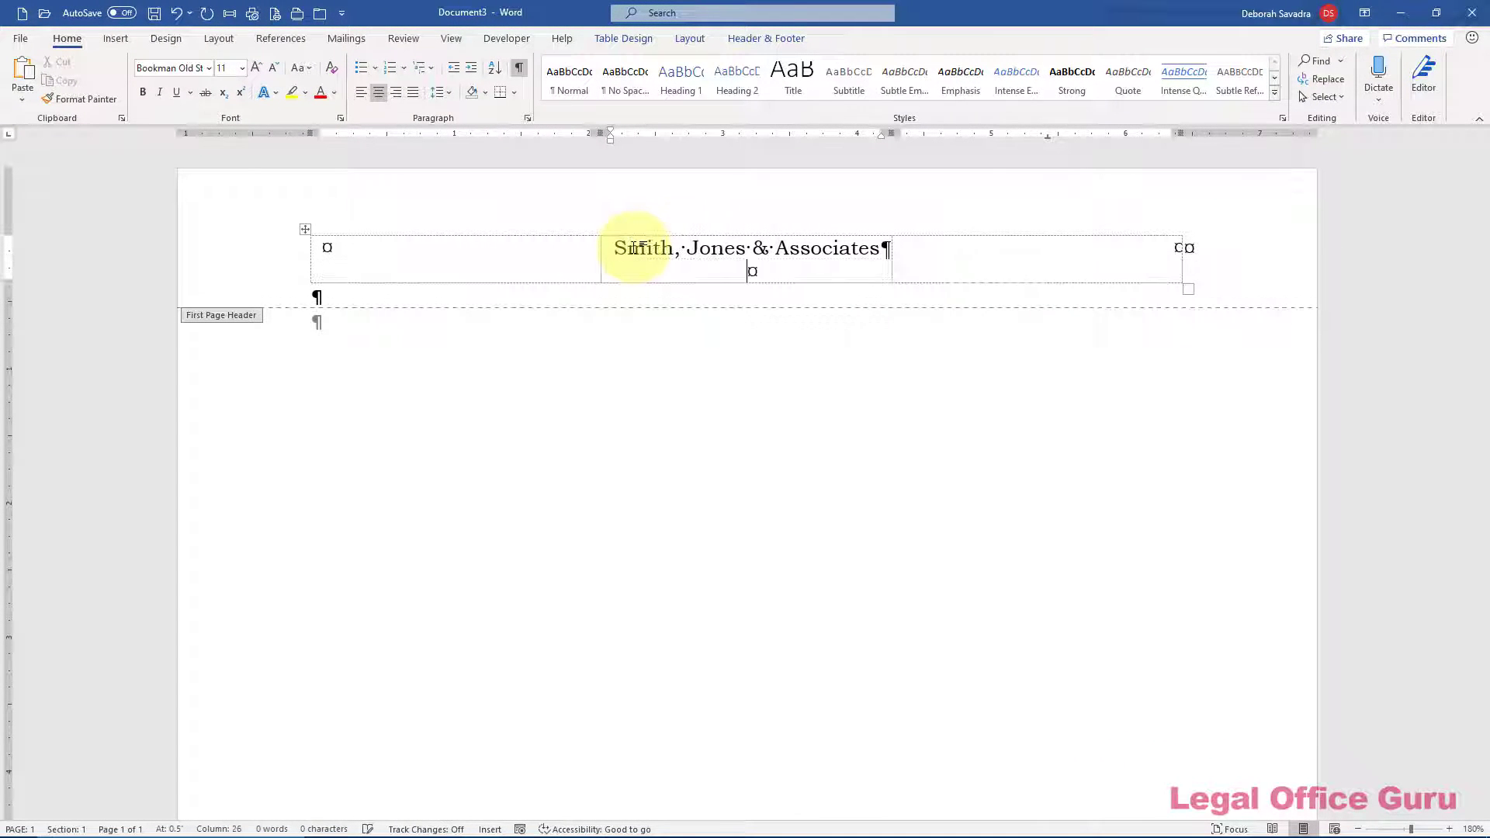
pyautogui.write('4321 Center Blvd.')
pyautogui.press('Return')
pyautogui.write('Anytown, IN 12345')
# Type the two partner names in the left cell and reduce their font size
pyautogui.click(456, 250)
pyautogui.write('John Smith')
pyautogui.press('Return')
pyautogui.write('James Jones')
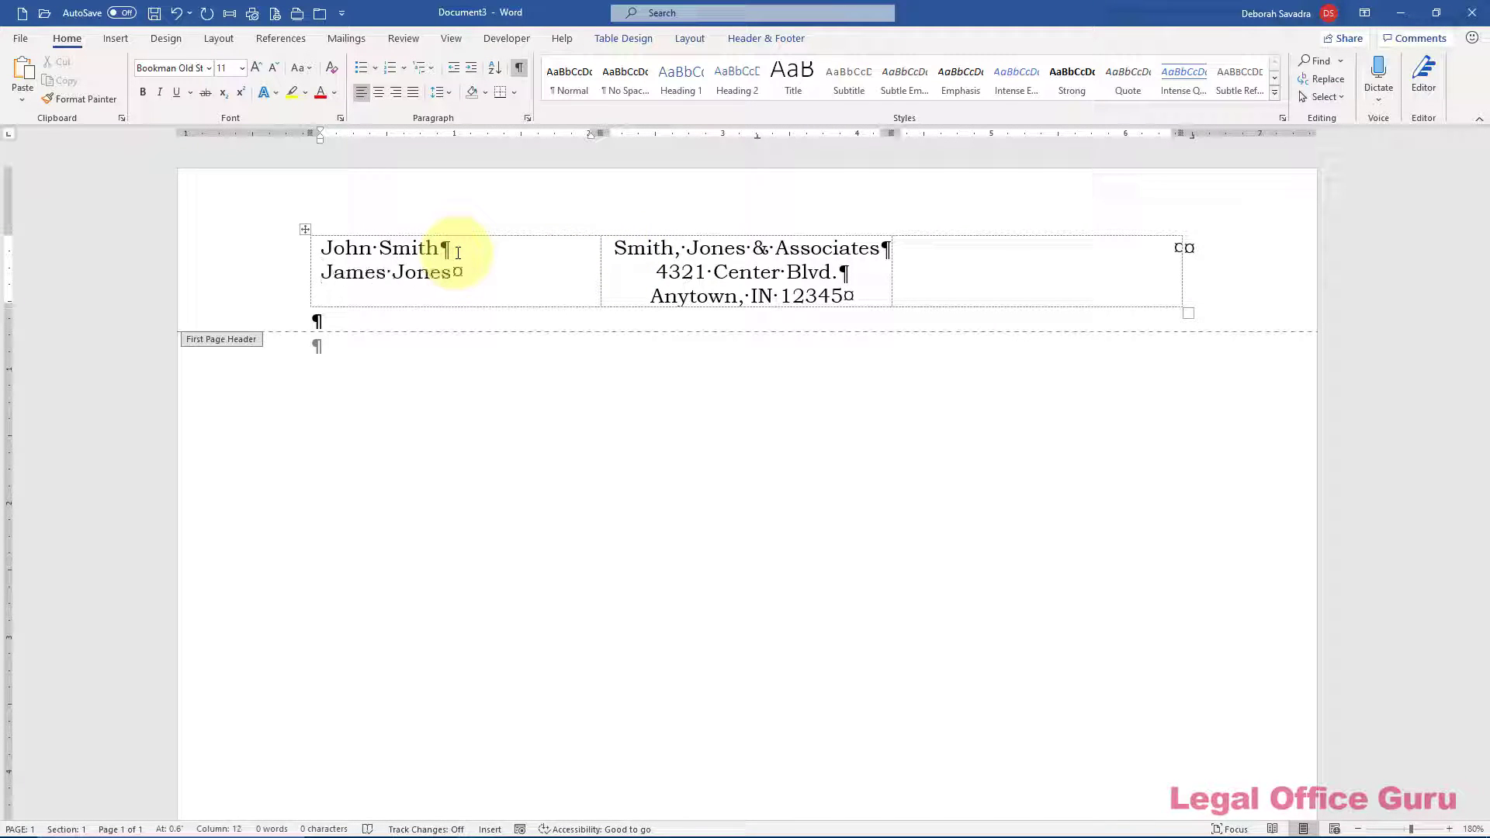
pyautogui.hotkey('ctrl', 'shift', 'Home')
pyautogui.hotkey('ctrl', 'shift', ',')
pyautogui.hotkey('ctrl', 'shift', ',')
pyautogui.hotkey('ctrl', 'shift', ',')
# Add right-aligned phone and fax number lines in the right cell, shrunk to 9 pt
pyautogui.click(975, 247)
pyautogui.hotkey('ctrl', 'r')
pyautogui.write('Phone: 215-555-3456')
pyautogui.press('Return')
pyautogui.write('Fax: 215-555-7890')
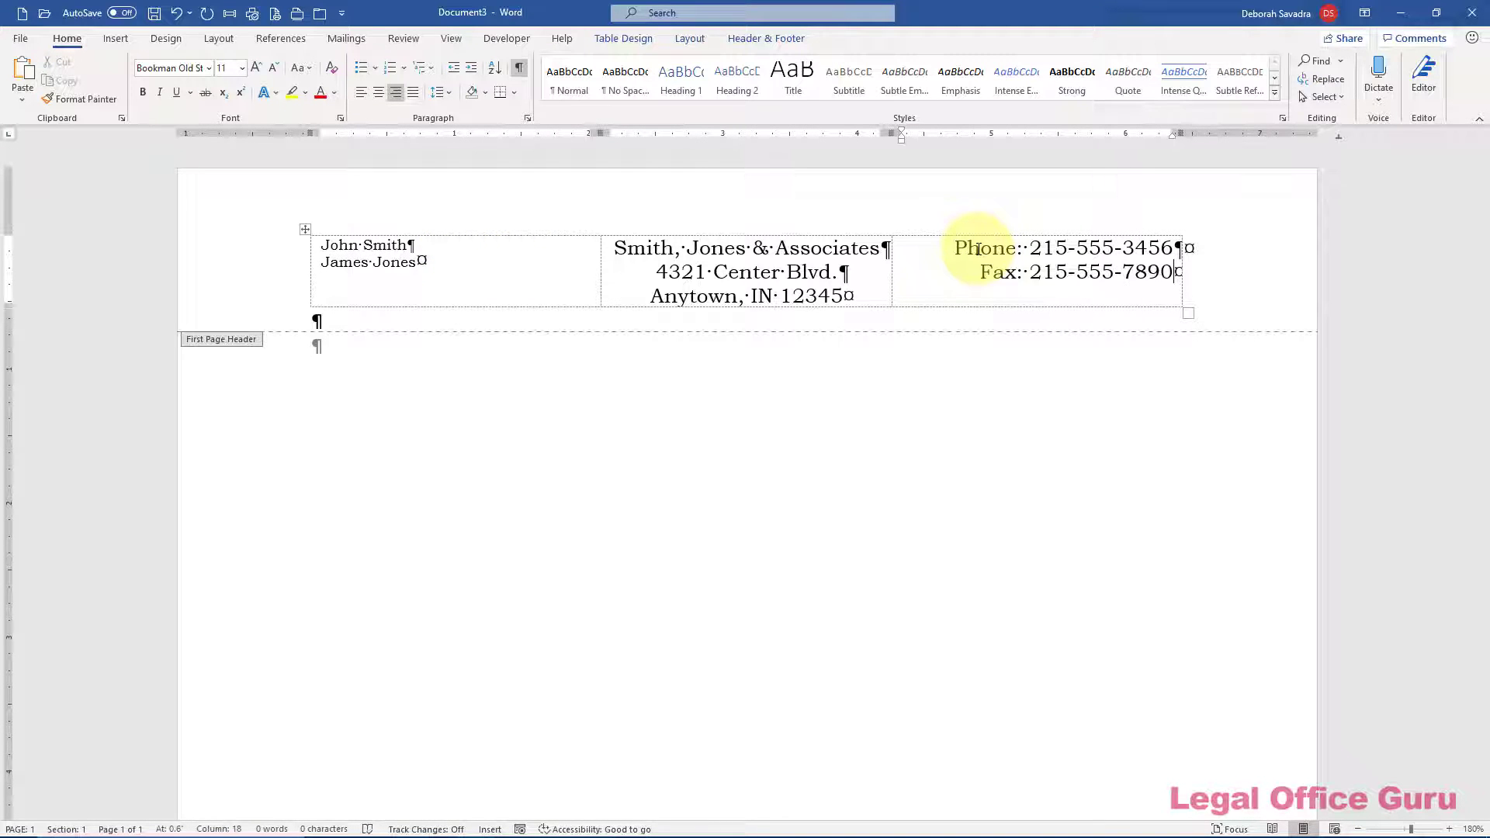
pyautogui.hotkey('ctrl', 'shift', 'Home')
pyautogui.hotkey('ctrl', 'shift', ',')
pyautogui.hotkey('ctrl', 'shift', ',')
pyautogui.hotkey('ctrl', 'shift', ',')
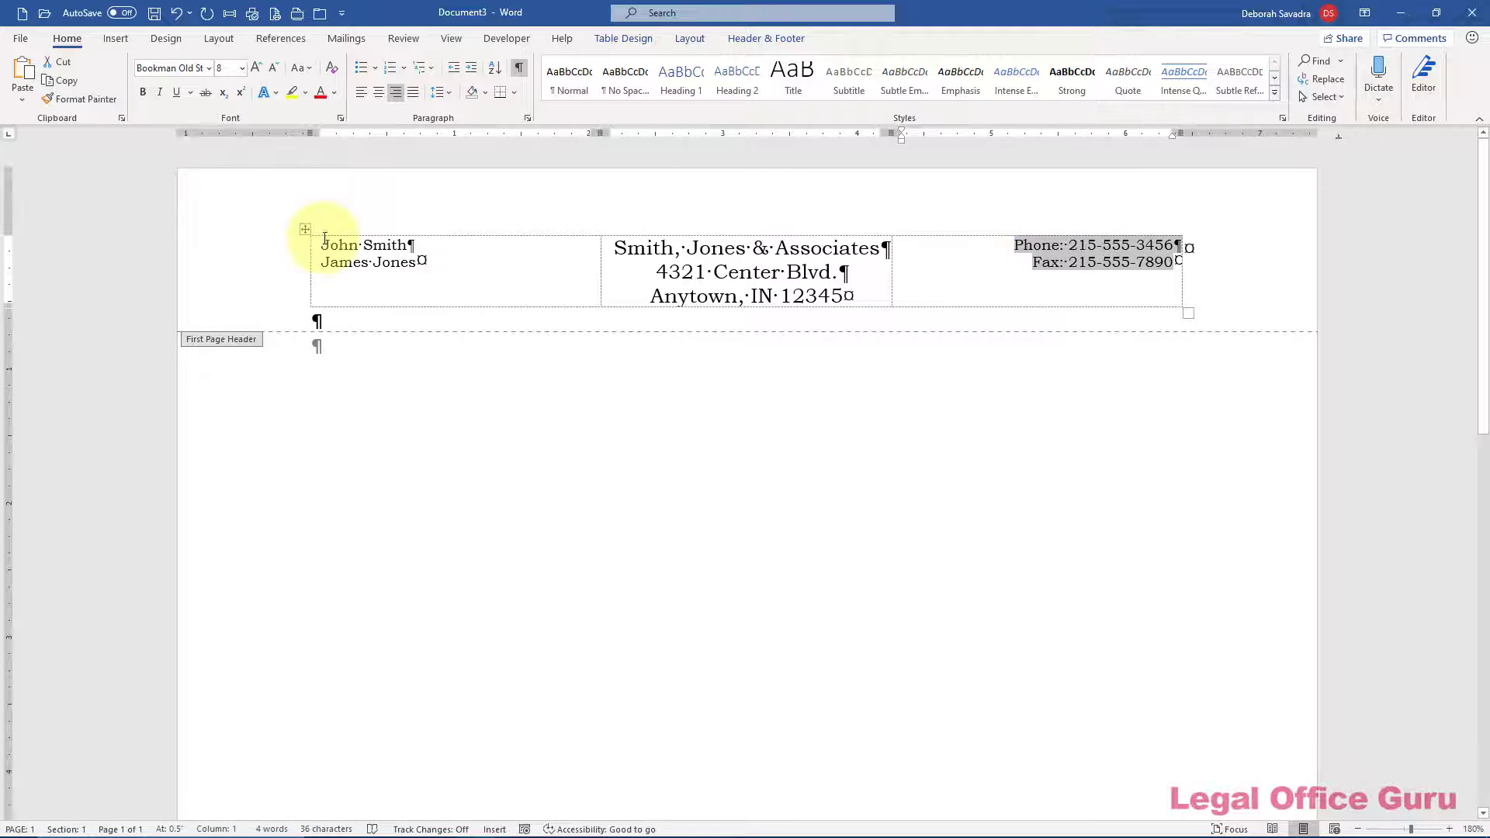
# Set preferred column widths of 1.5", 3.5" and 1.5" in Table Properties
pyautogui.click(368, 233)
pyautogui.click(690, 38)
pyautogui.click(101, 77)
pyautogui.click(691, 274)
pyautogui.click(714, 324)
pyautogui.write('1.5')
pyautogui.click(724, 354)
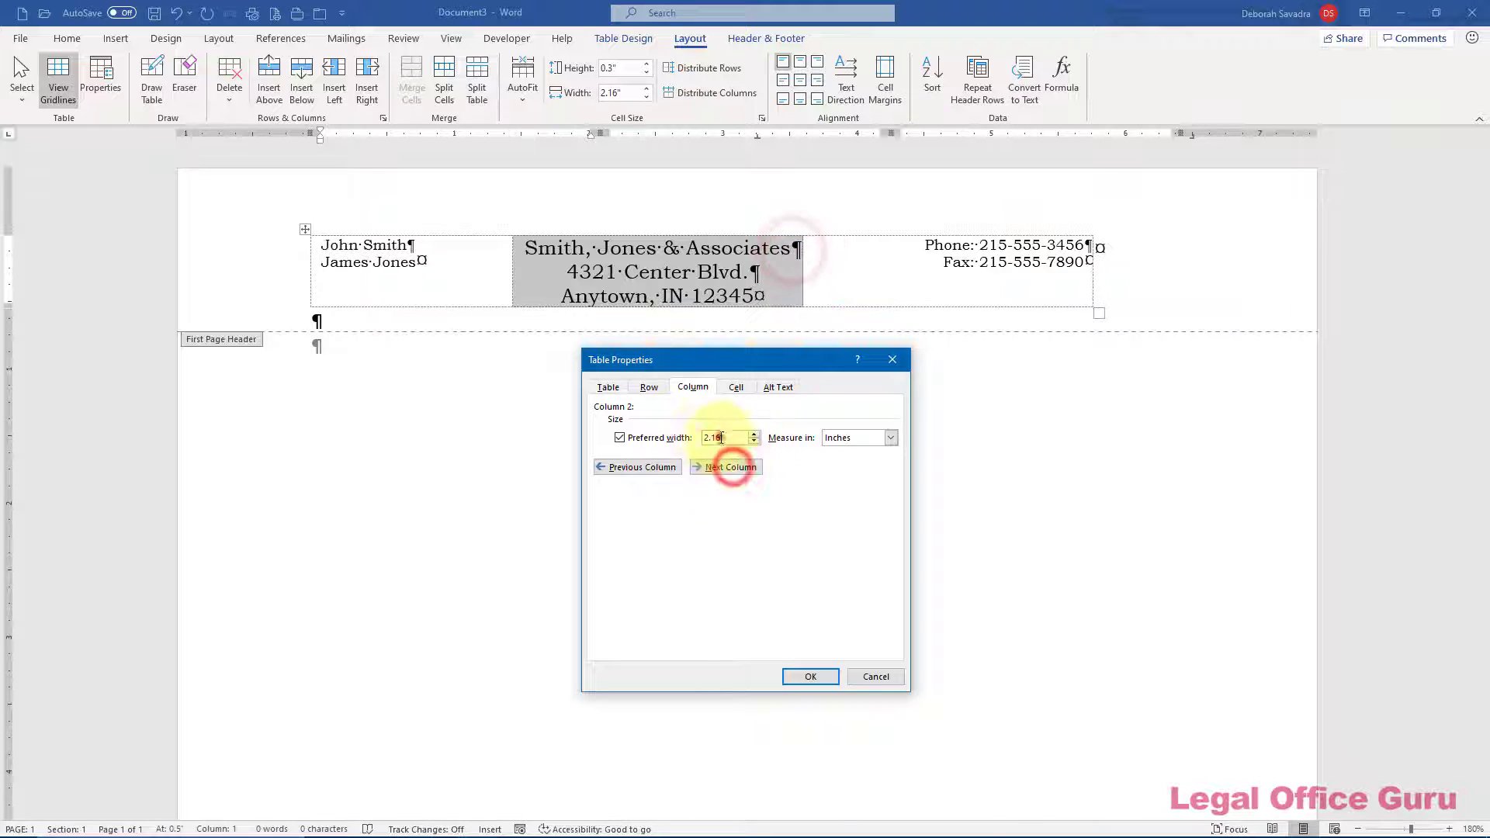
pyautogui.write('3.5')
pyautogui.click(731, 467)
pyautogui.doubleClick(714, 437)
pyautogui.write('1.5')
pyautogui.click(825, 672)
pyautogui.click(1051, 271)
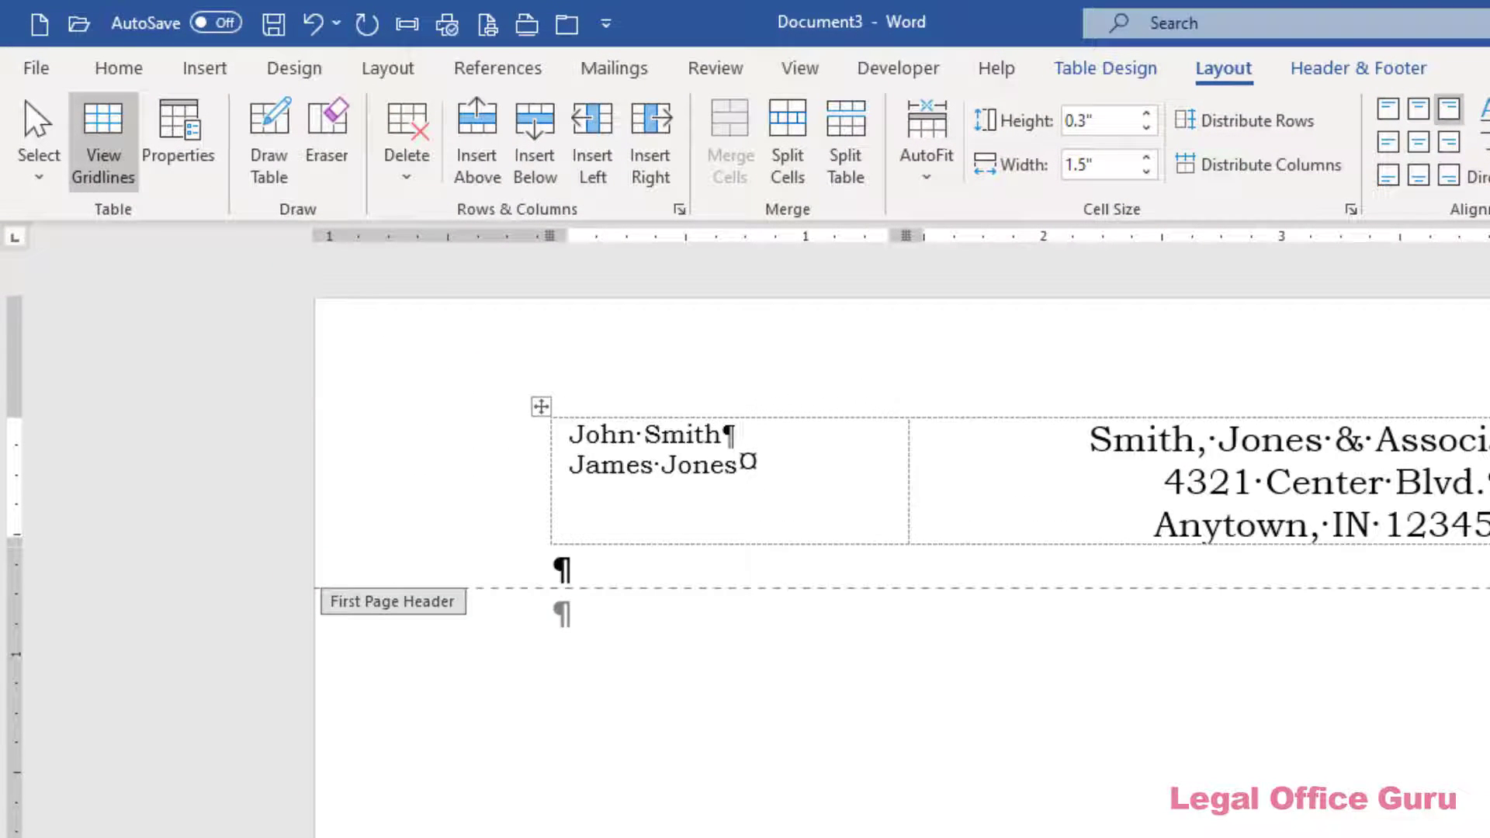
# Type the centred Bookman Old Style licensing line in the first-page footer, sized 9 pt
pyautogui.click(1358, 68)
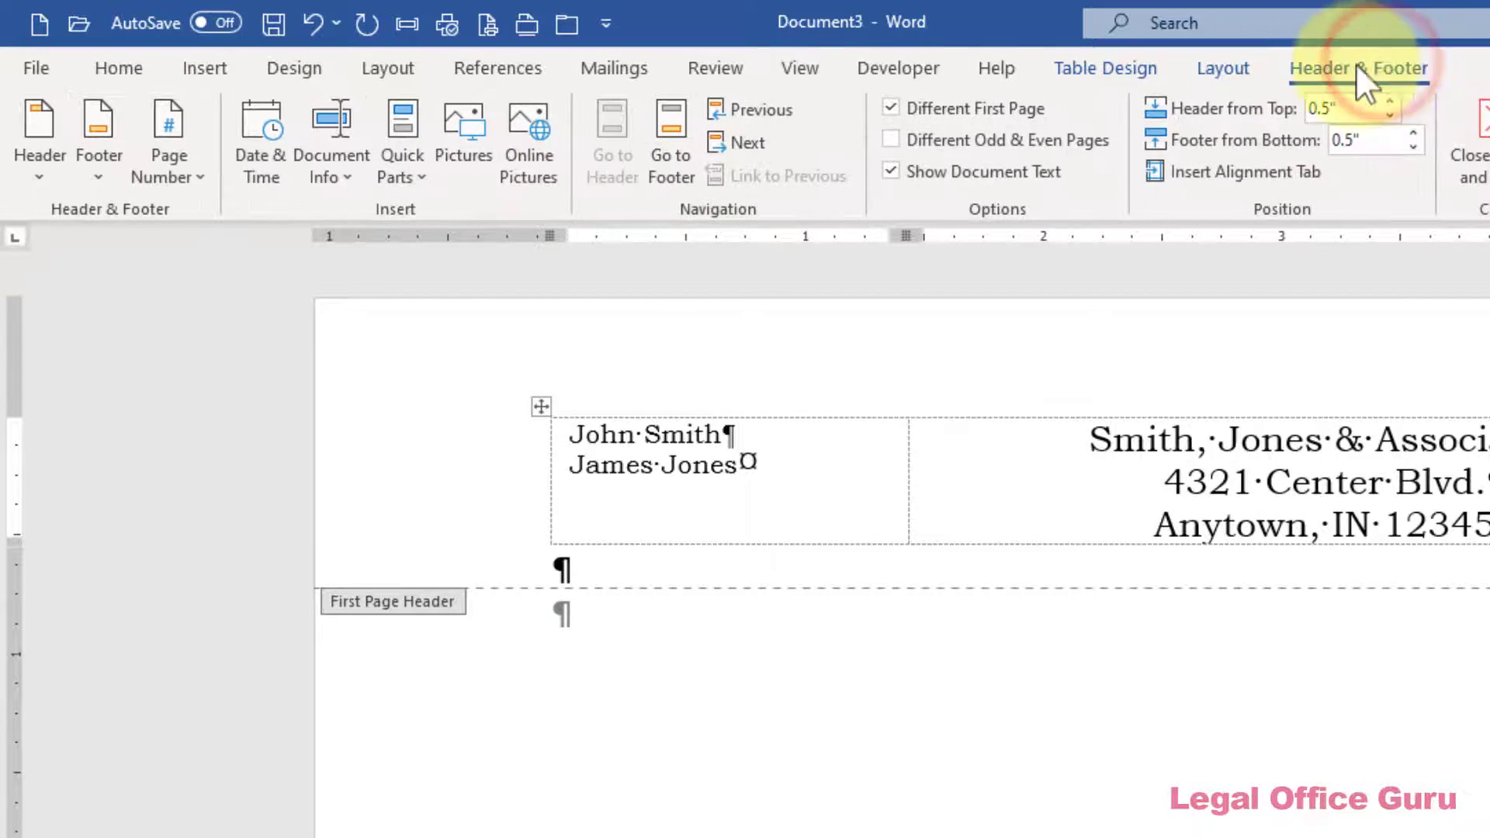
pyautogui.click(651, 152)
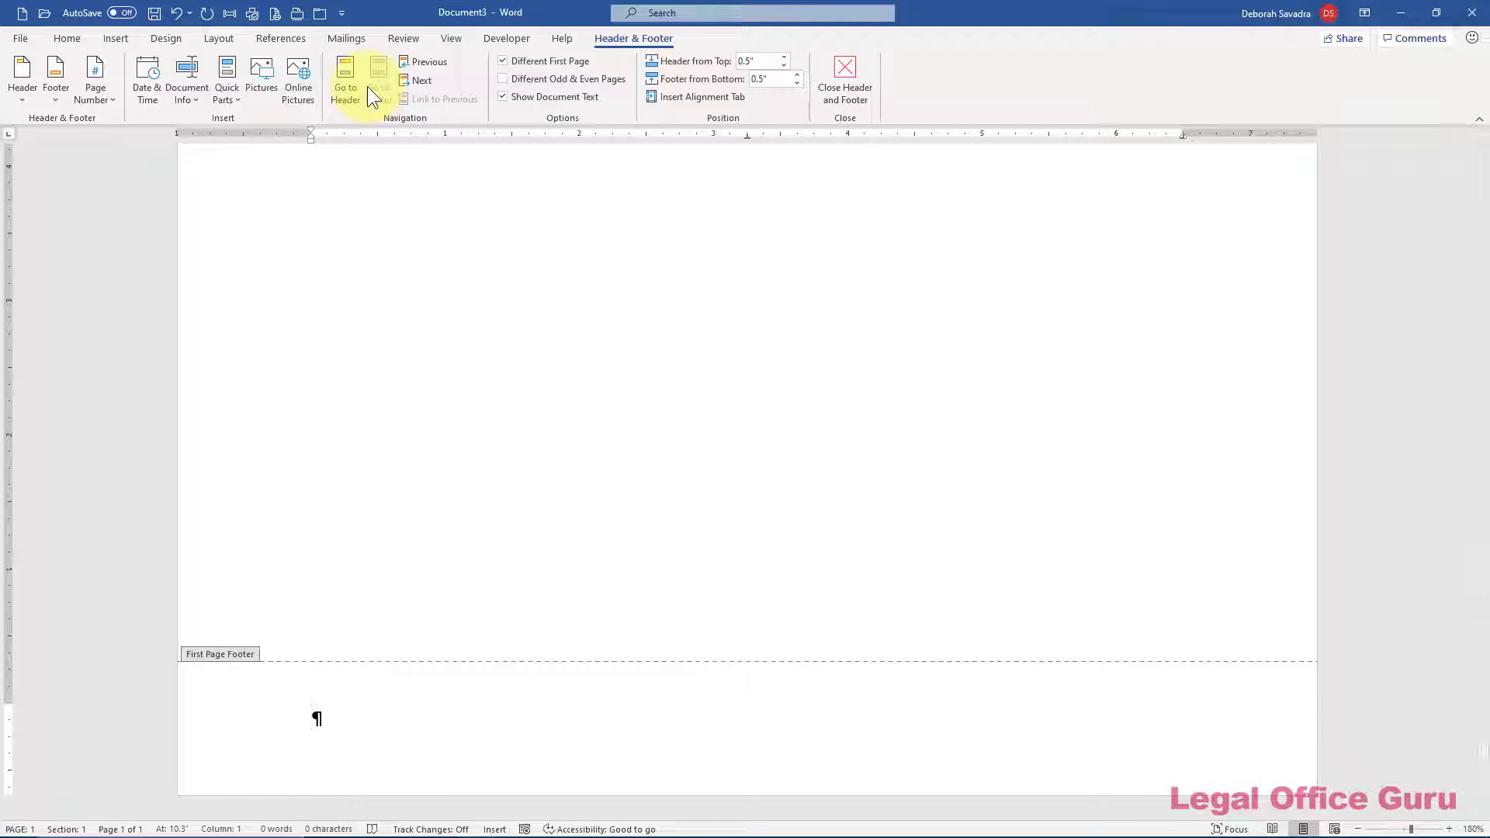
pyautogui.hotkey('ctrl', 'e')
pyautogui.click(59, 38)
pyautogui.click(206, 63)
pyautogui.click(193, 177)
pyautogui.write('Licensed to practice in I')
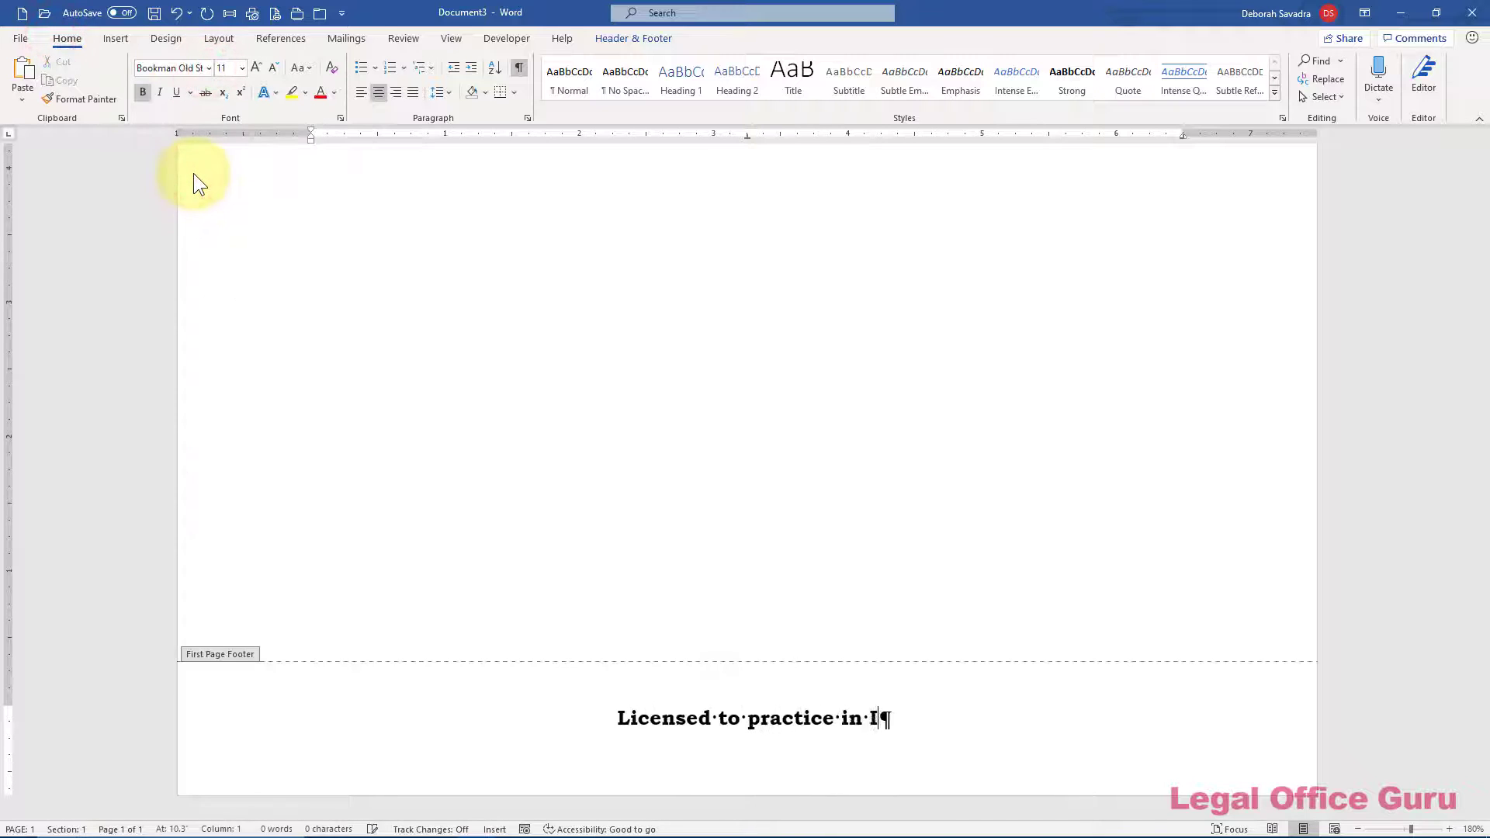
pyautogui.write('ndiana, Illinois')
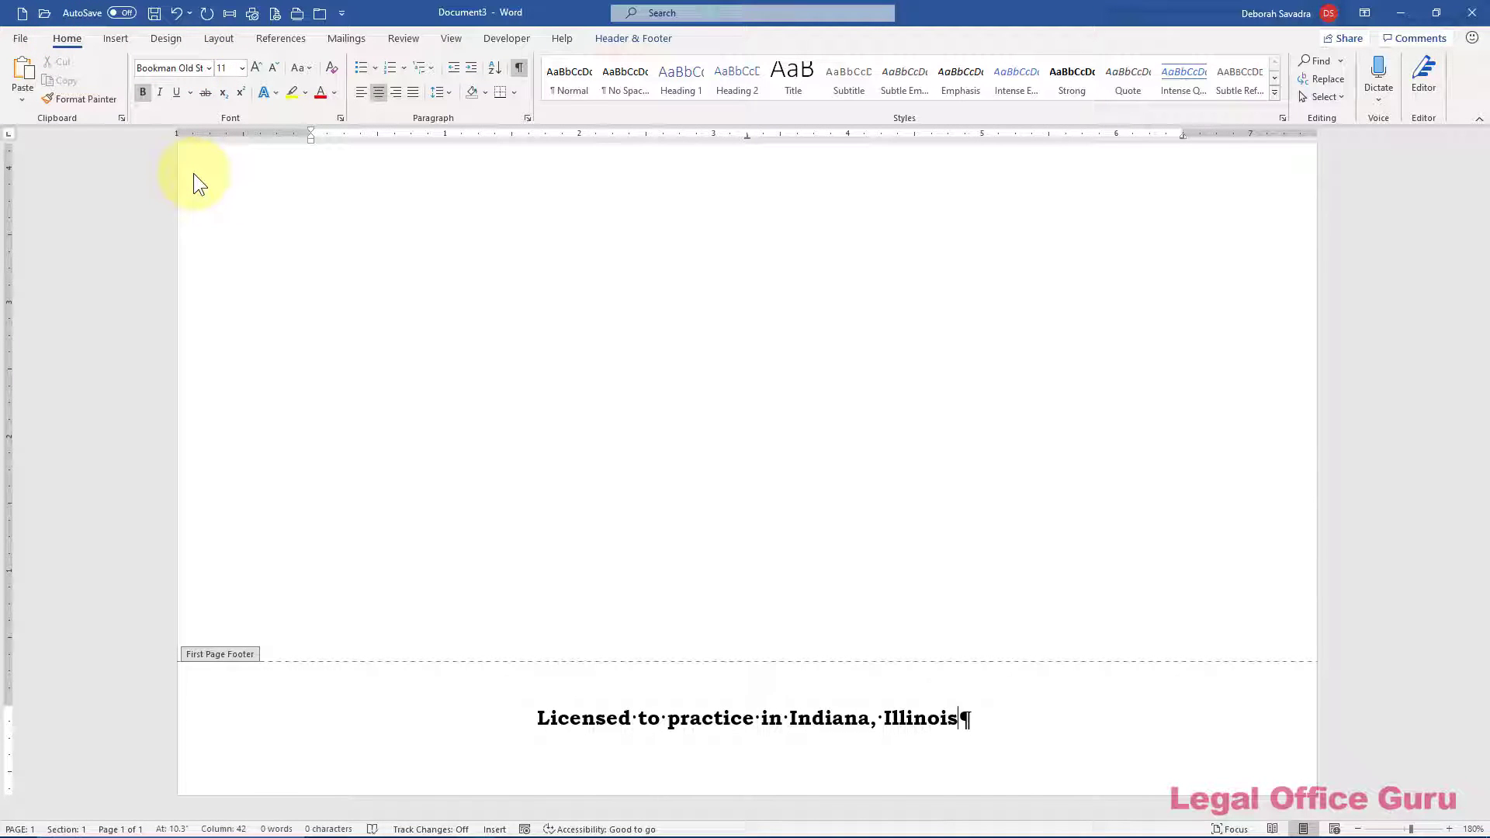
pyautogui.write(' & Massachusetts')
pyautogui.hotkey('shift', 'Home')
pyautogui.hotkey('ctrl', 'shift', ',')
pyautogui.hotkey('ctrl', 'shift', ',')
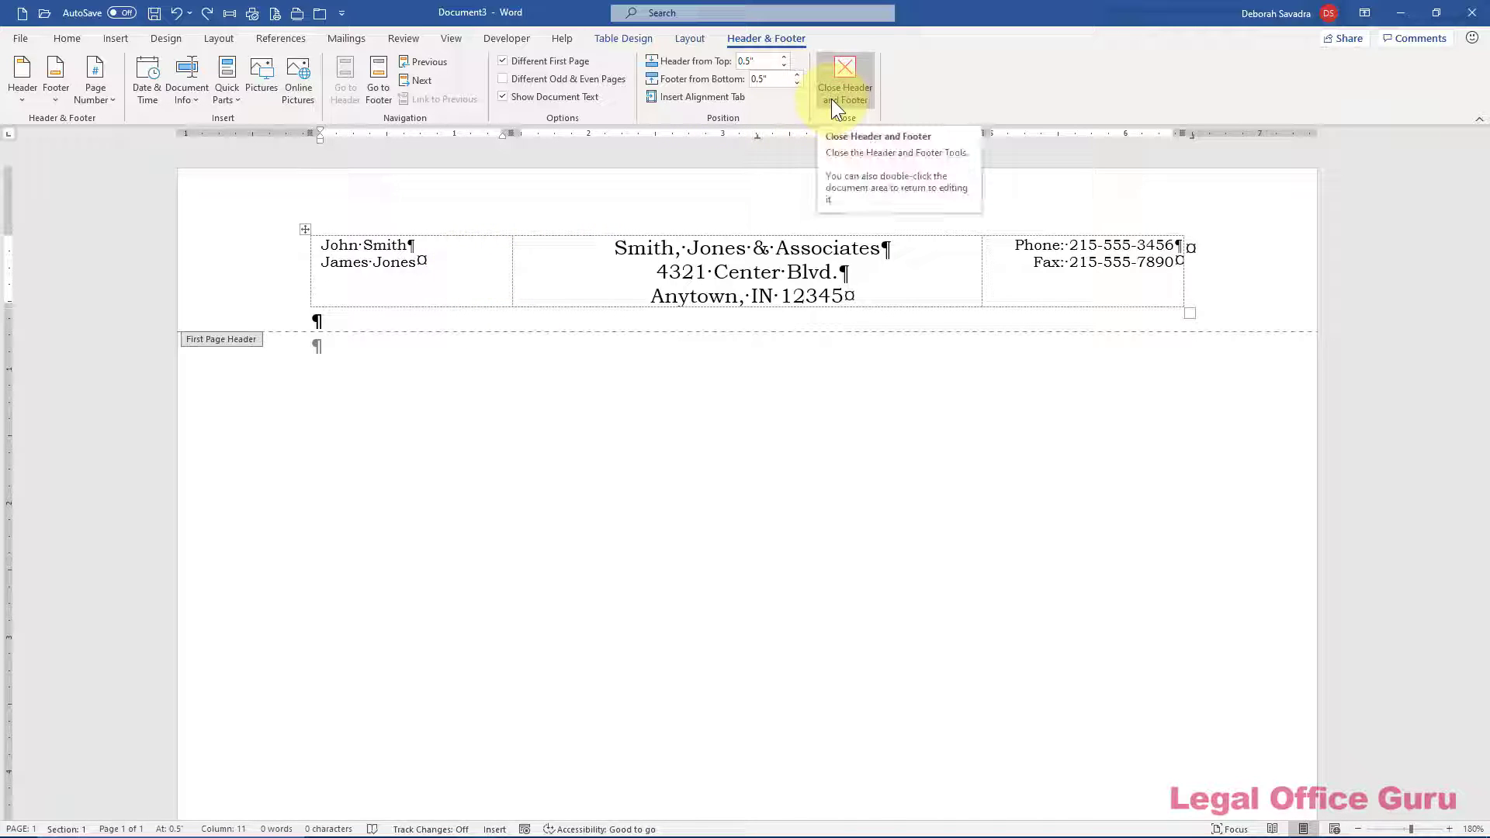
# Close header and footer, add a blank line, and insert a page break to begin page 2
pyautogui.click(831, 99)
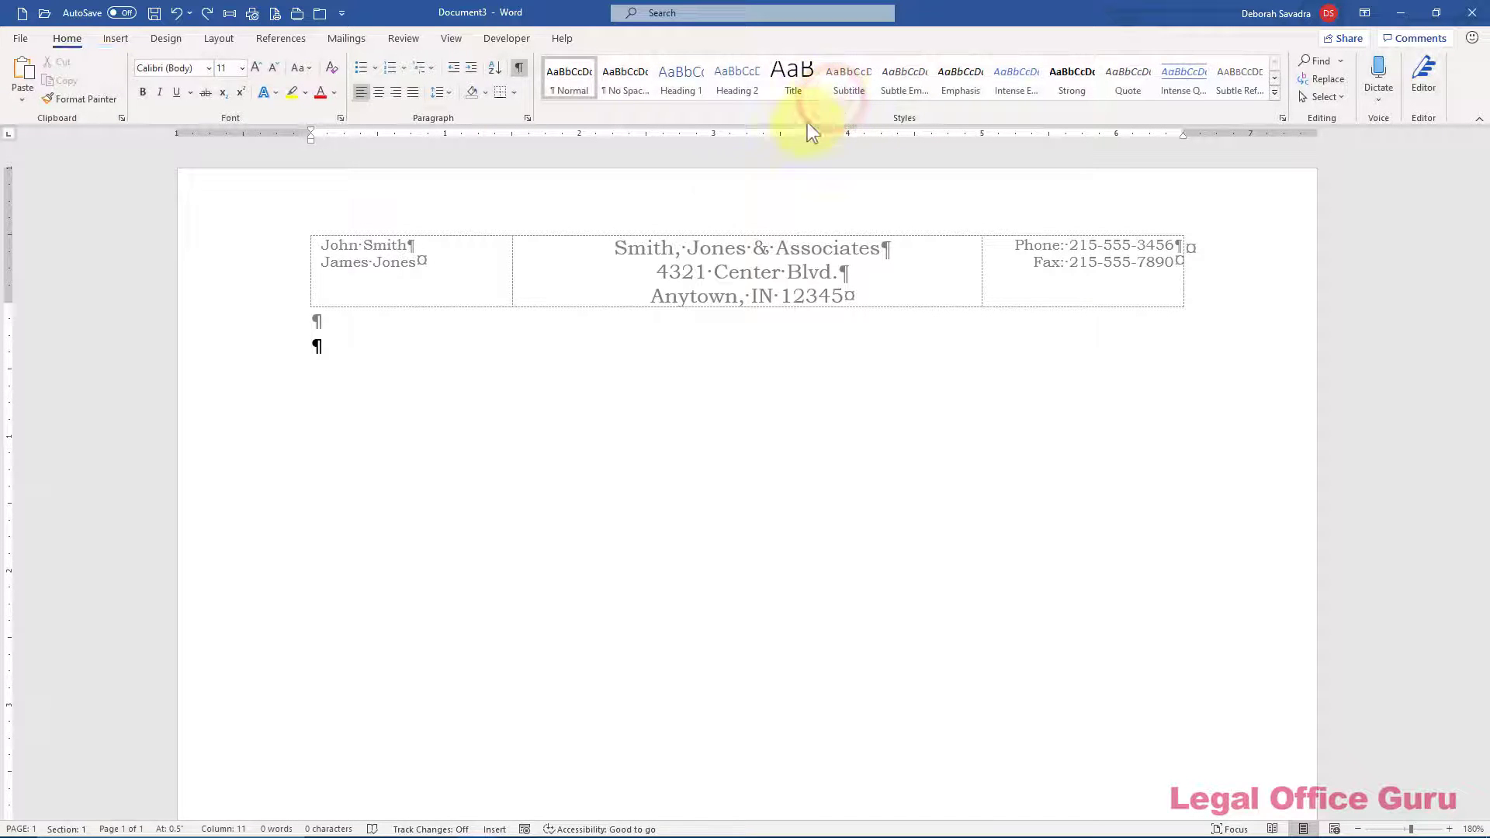
pyautogui.press('Return')
pyautogui.press('Return')
pyautogui.press('Return')
pyautogui.hotkey('ctrl', 'Return')
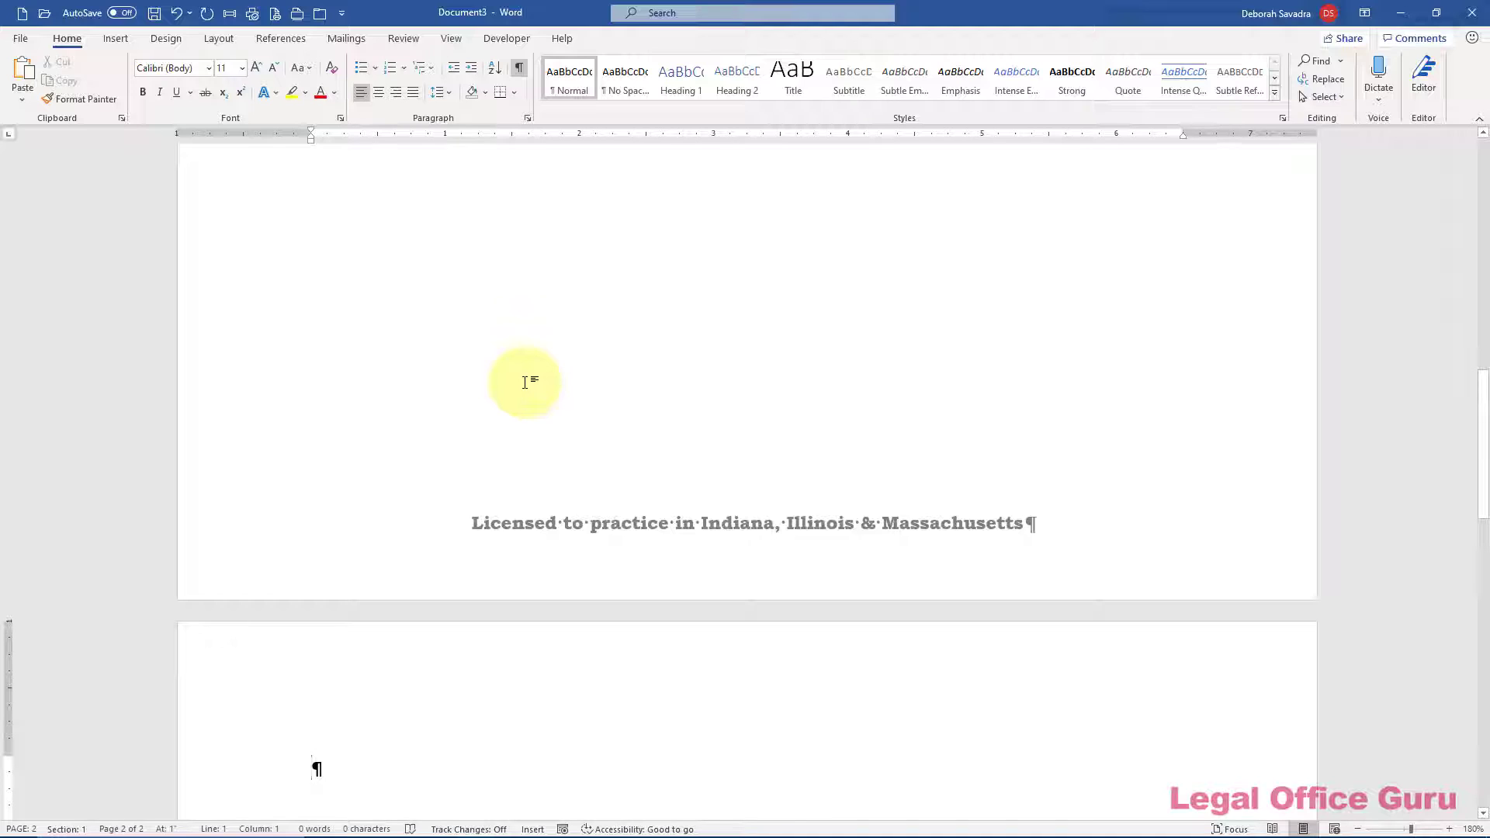
pyautogui.scroll(-4, 524, 382)
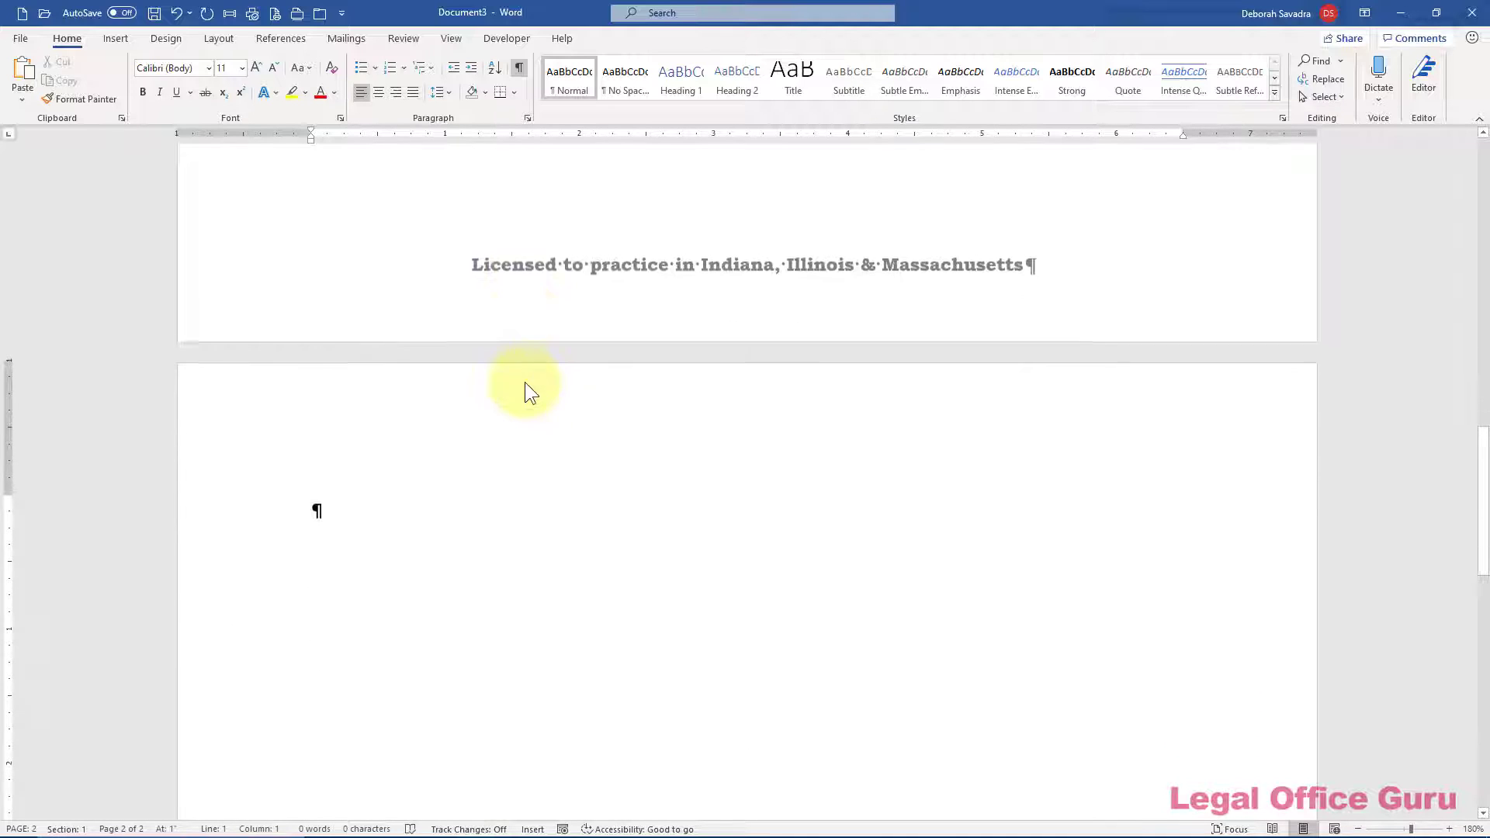
pyautogui.scroll(-1, 527, 382)
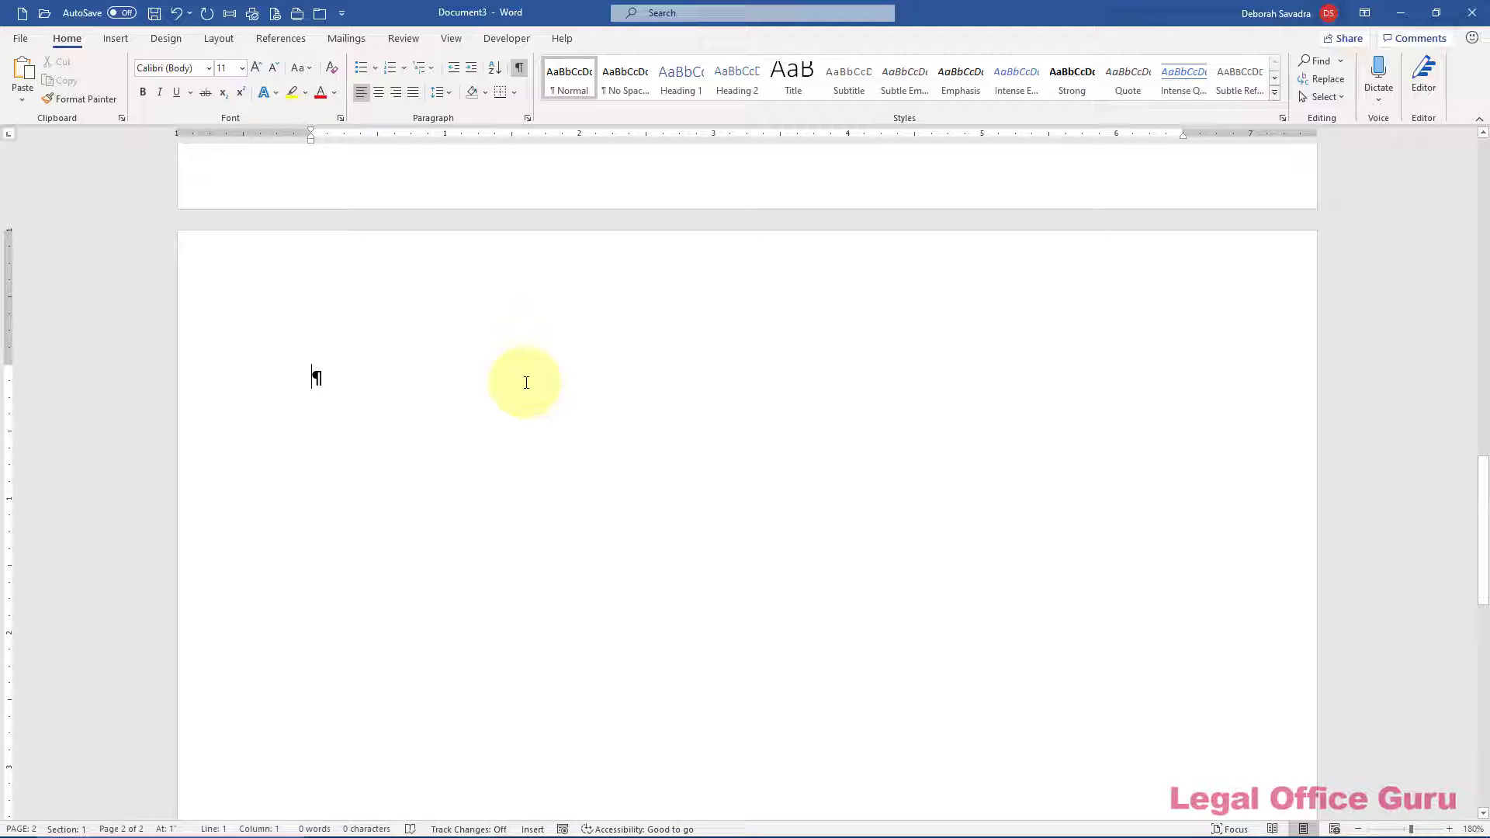
# Open page 2's header, add a blank line, then insert a full-month date and undo it
pyautogui.doubleClick(384, 301)
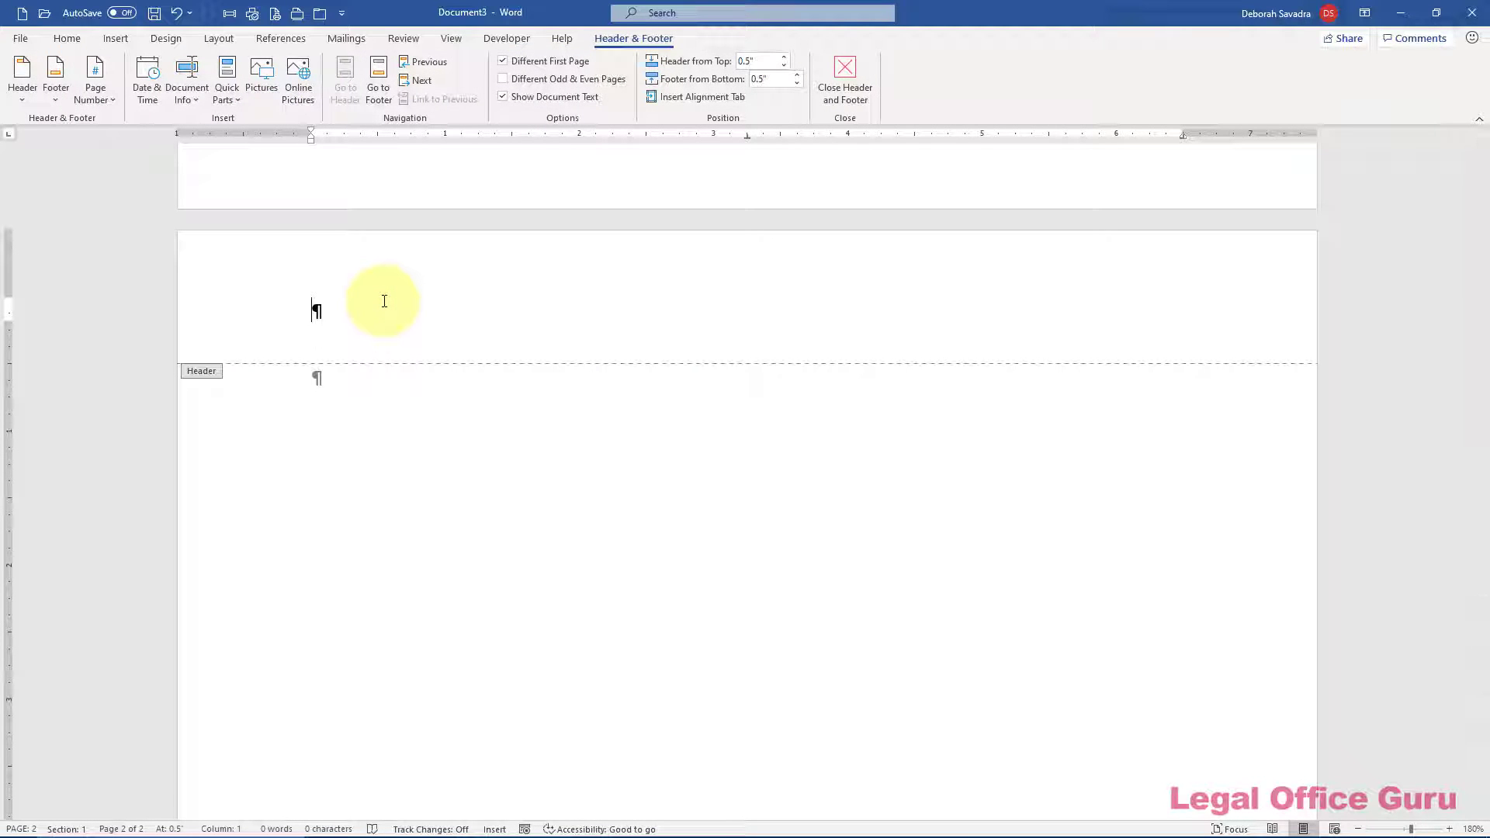
pyautogui.press('Return')
pyautogui.press('Return')
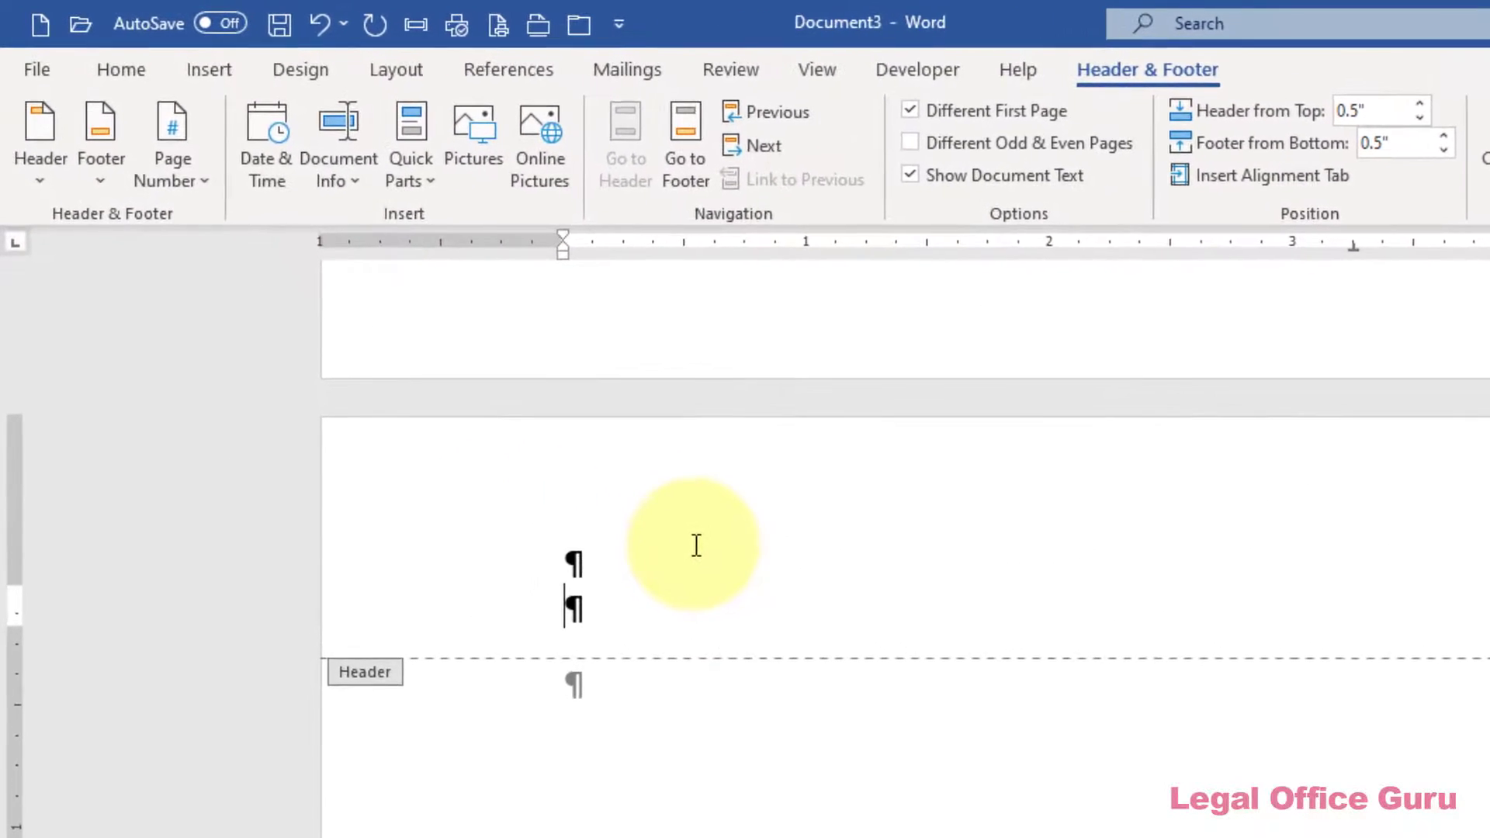
pyautogui.click(271, 165)
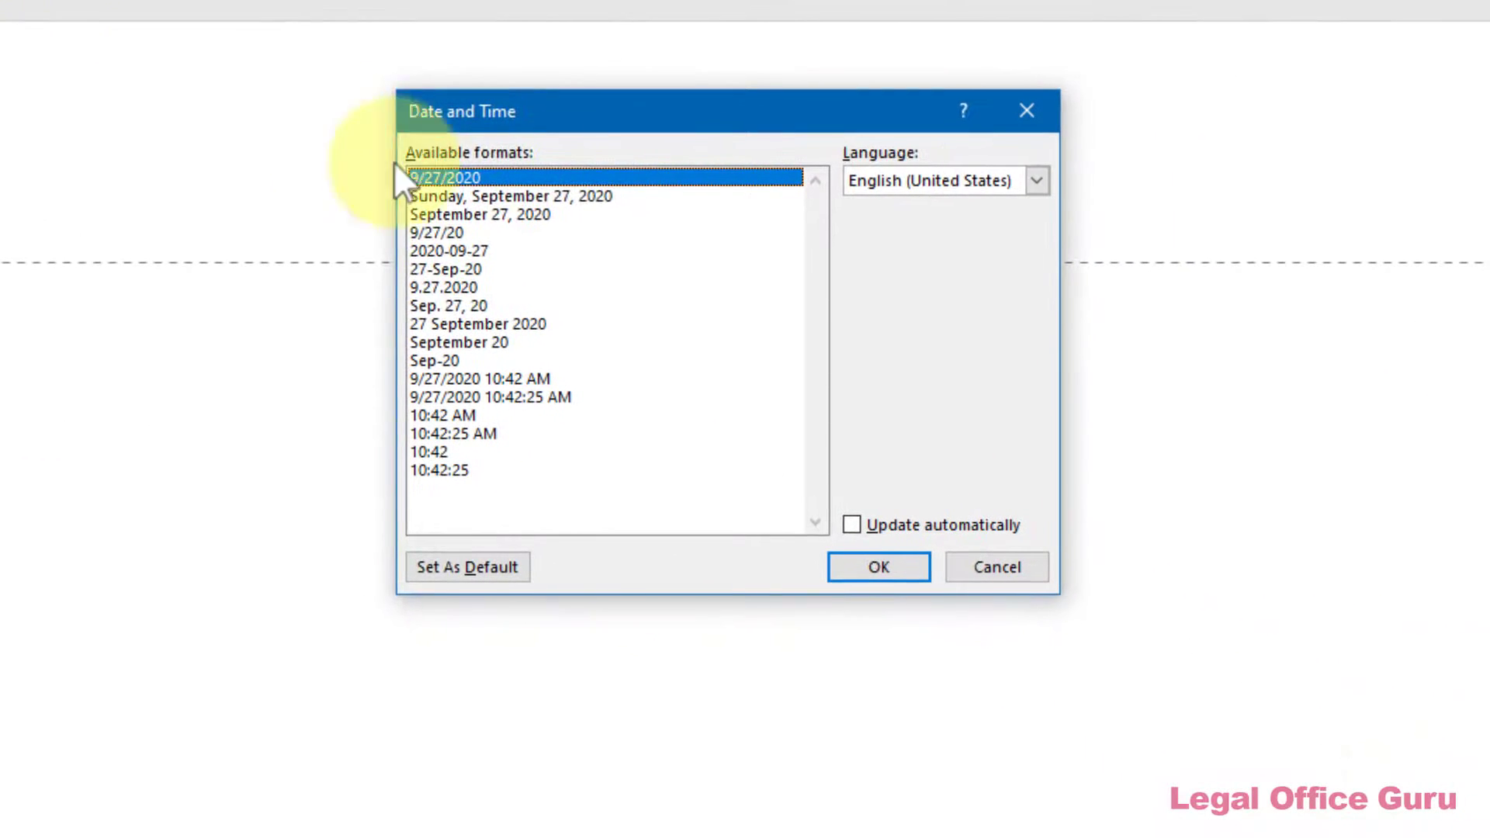
pyautogui.click(515, 216)
pyautogui.click(851, 526)
pyautogui.click(861, 565)
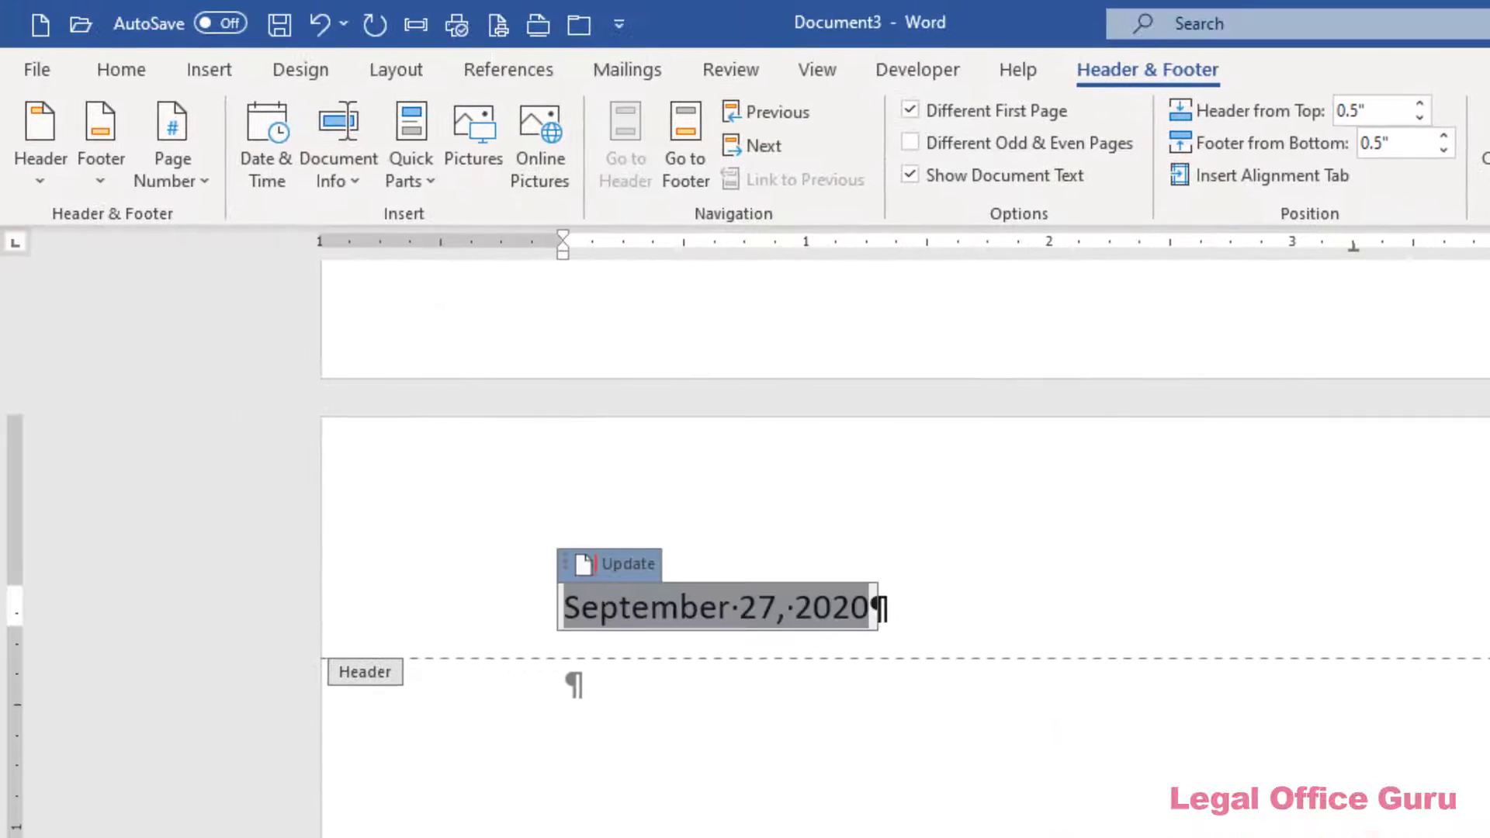
pyautogui.hotkey('ctrl', 'z')
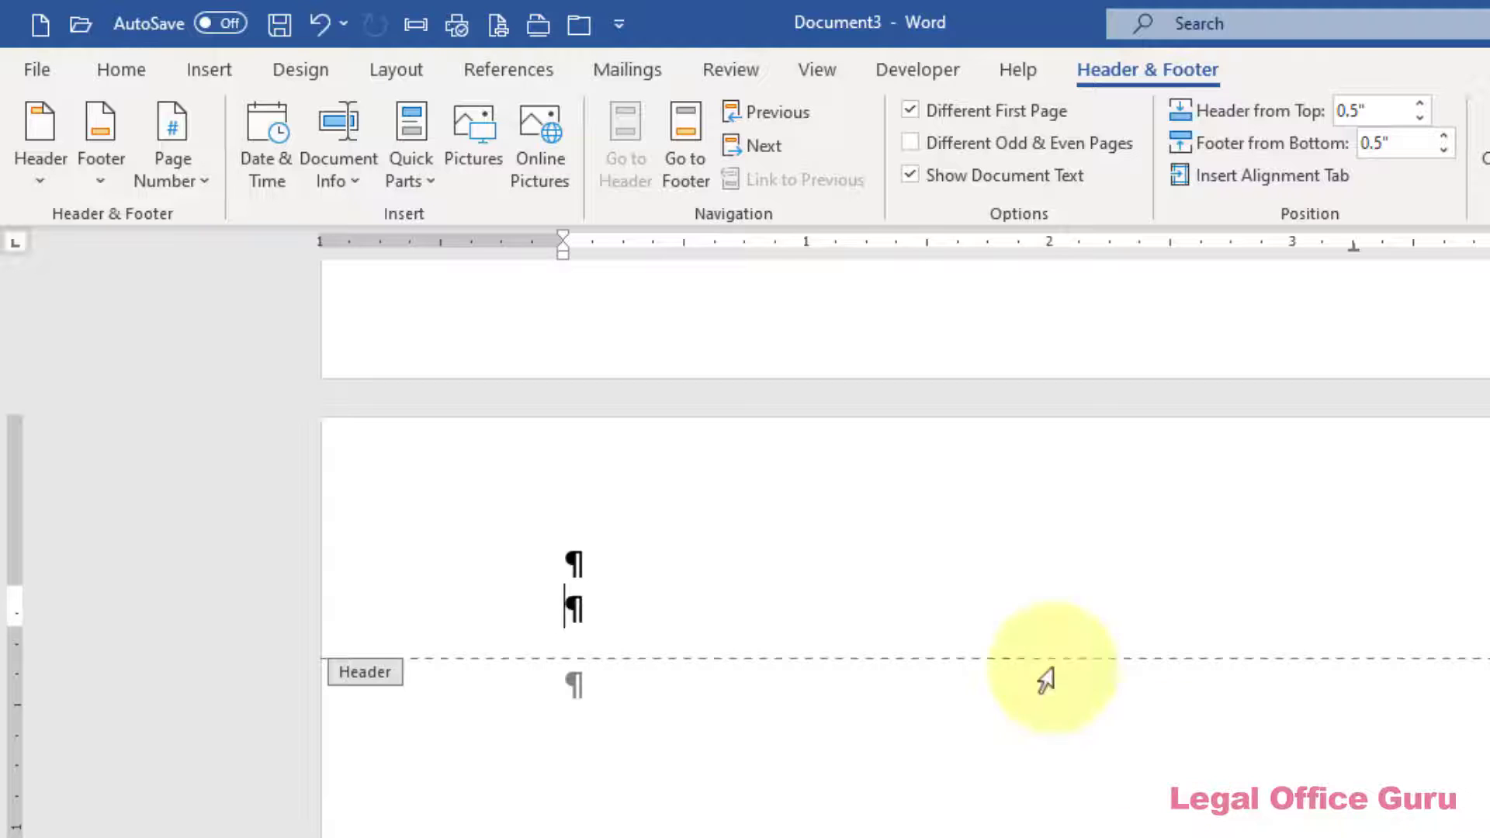
# Insert a SaveDate field in MMMM d, yyyy format through the Field dialog
pyautogui.click(340, 181)
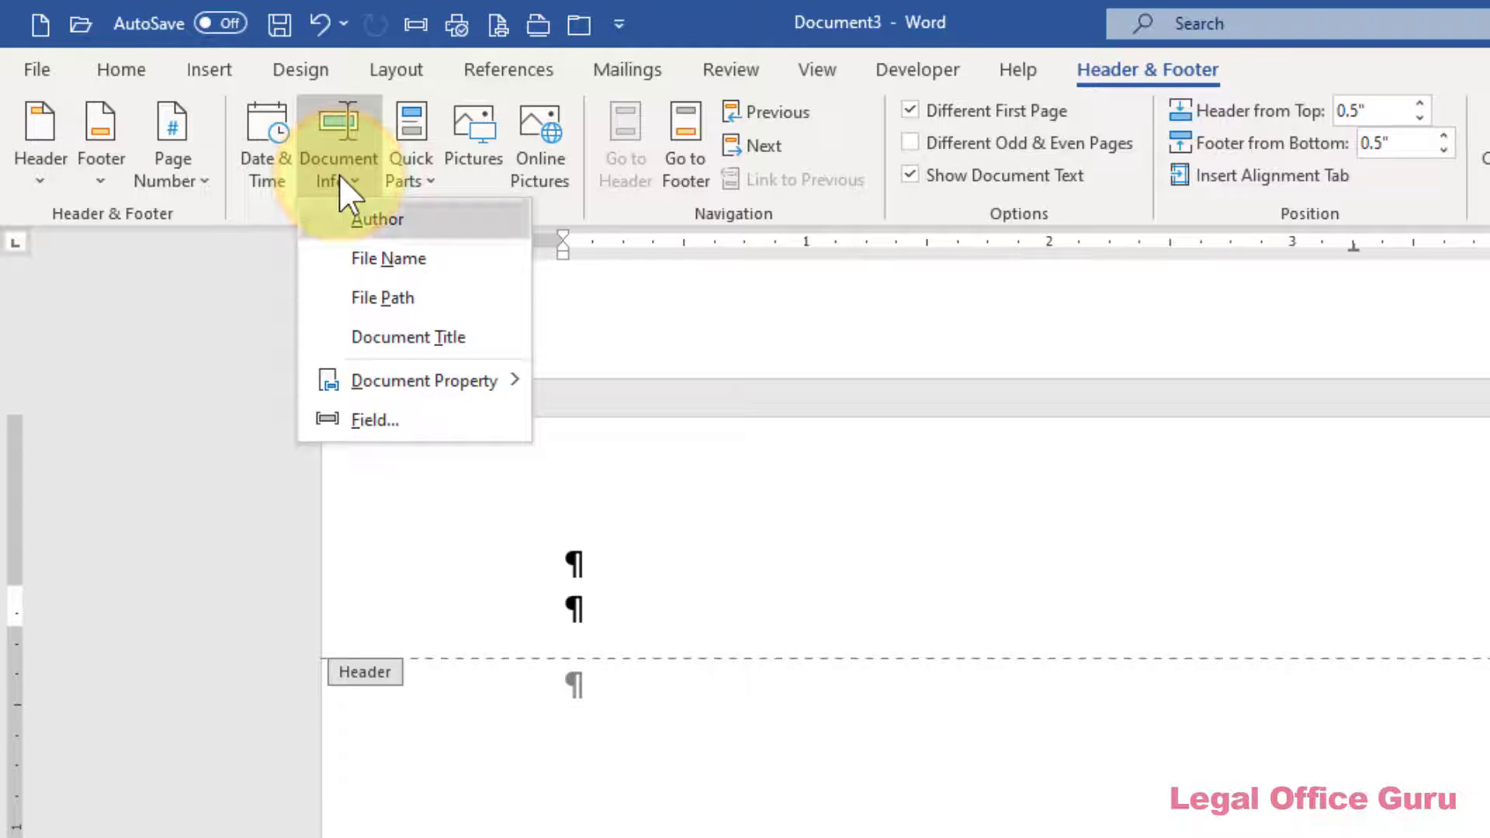
pyautogui.click(377, 426)
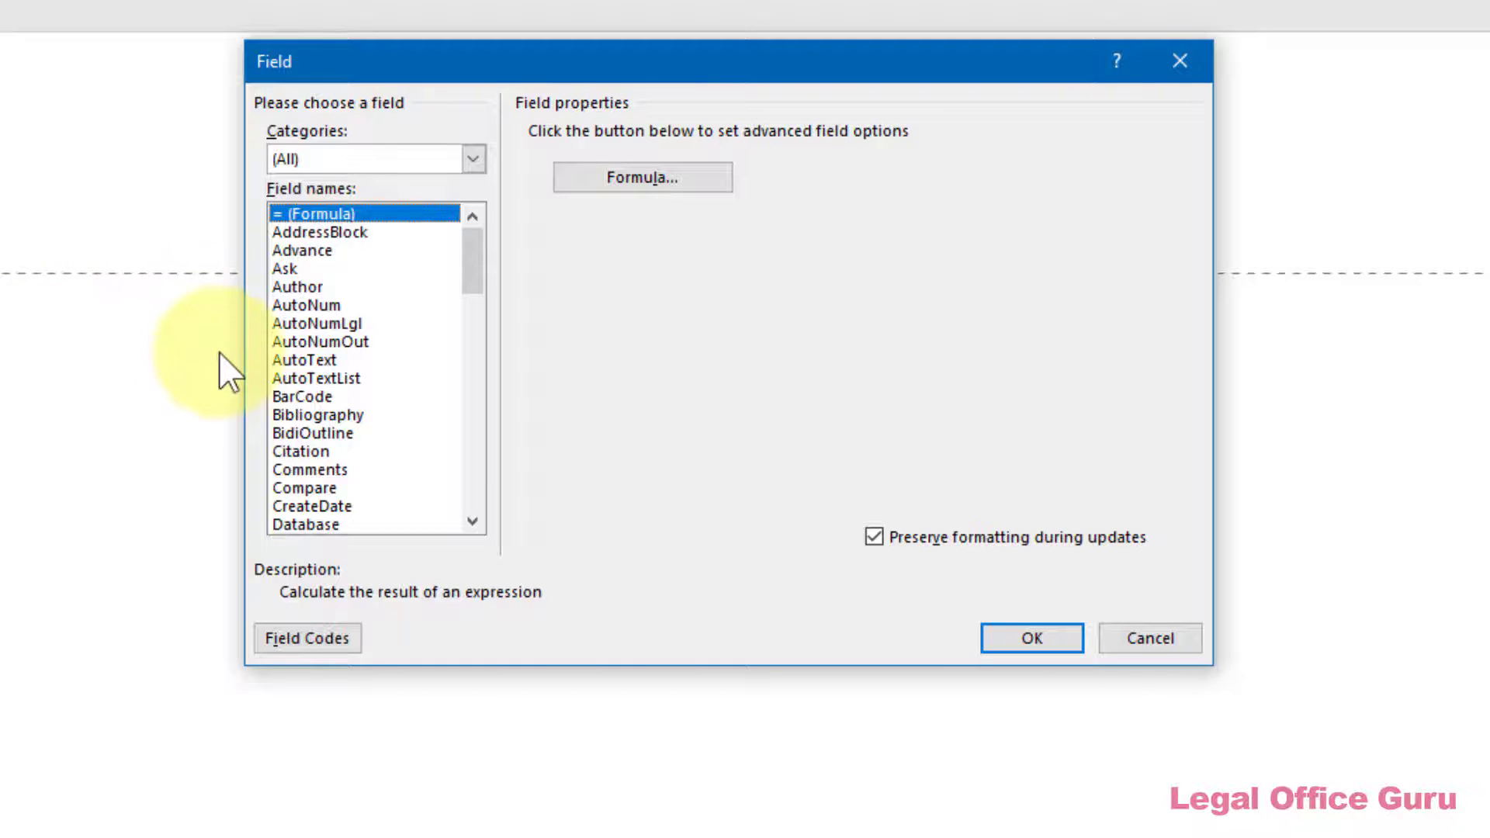
pyautogui.scroll(-17, 314, 372)
pyautogui.click(310, 323)
pyautogui.click(543, 221)
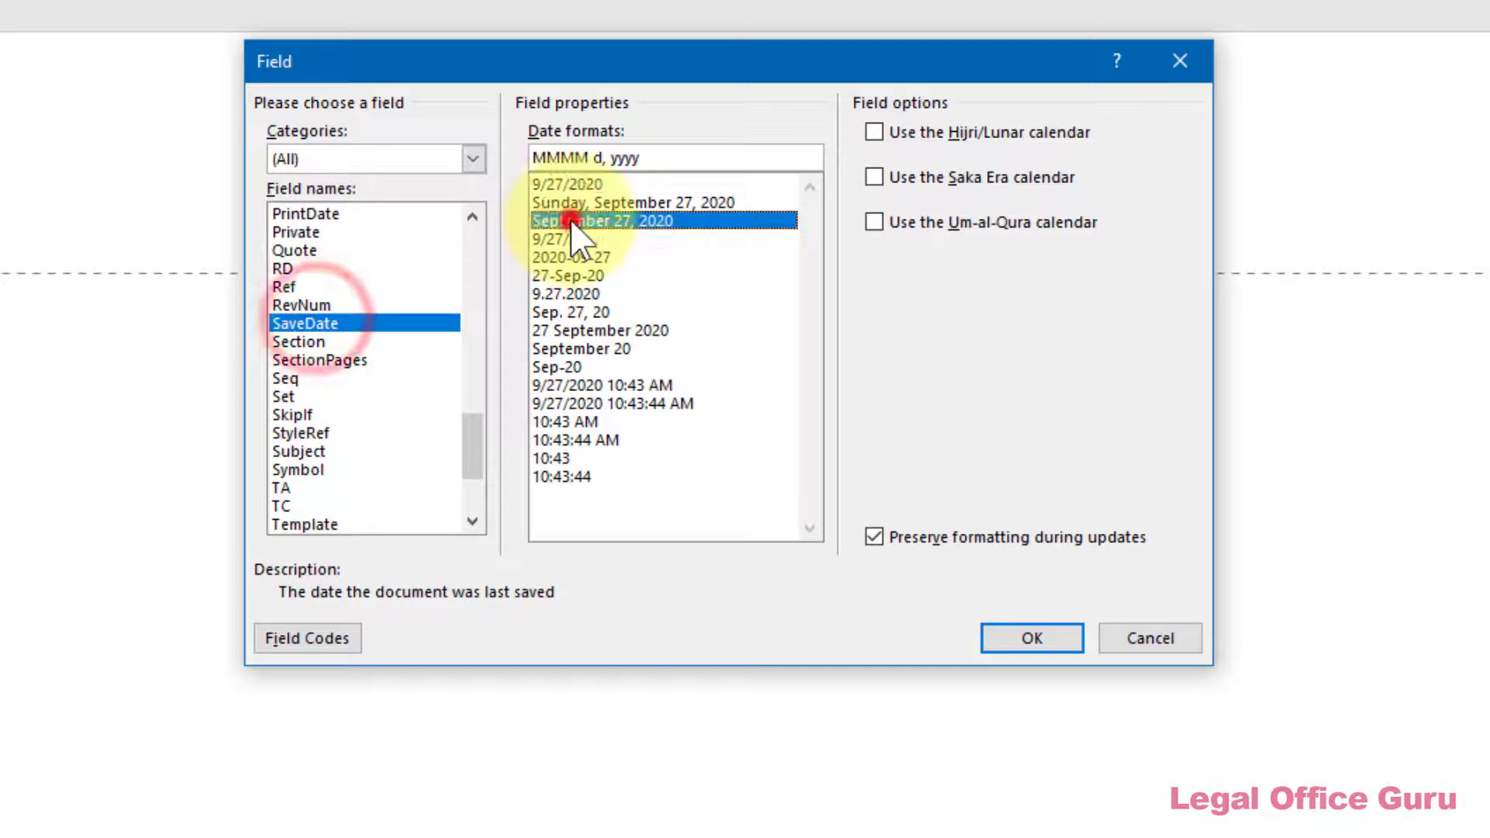
pyautogui.click(1002, 637)
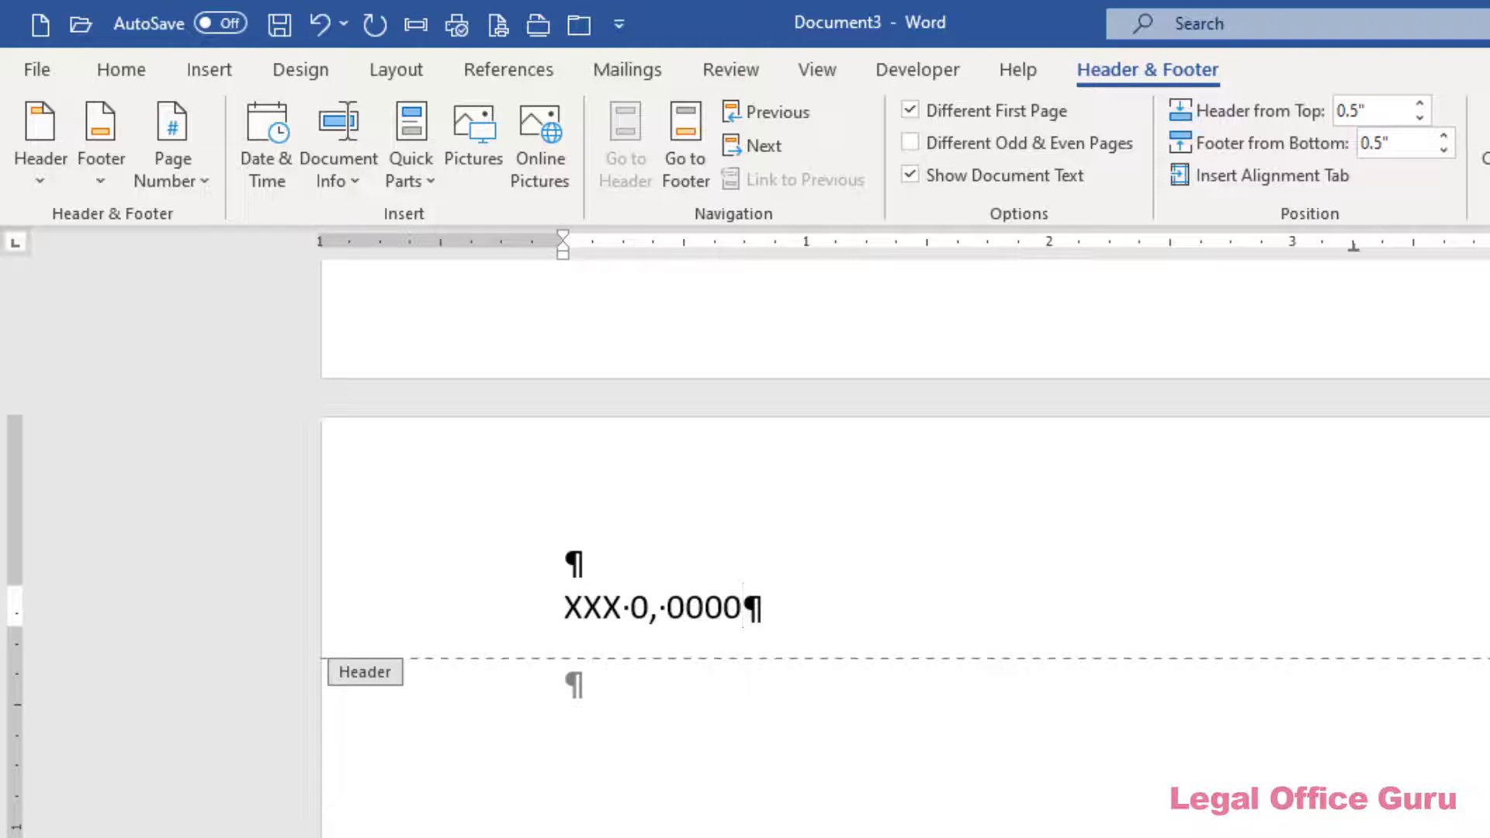
# Add a 'Page' line with a plain page number under the date, then an underscore rule line
pyautogui.press('Return')
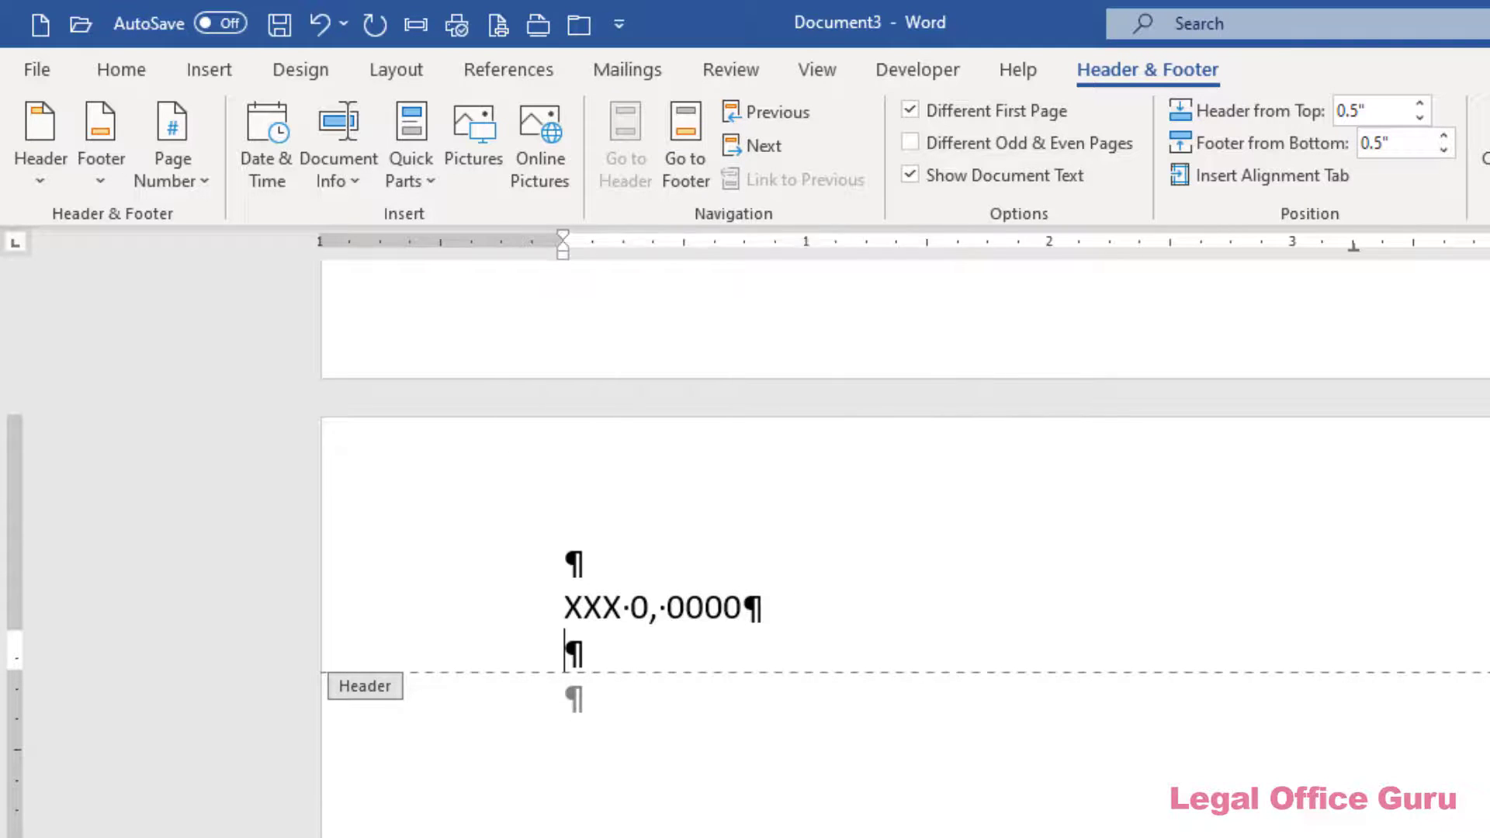
pyautogui.write('Page')
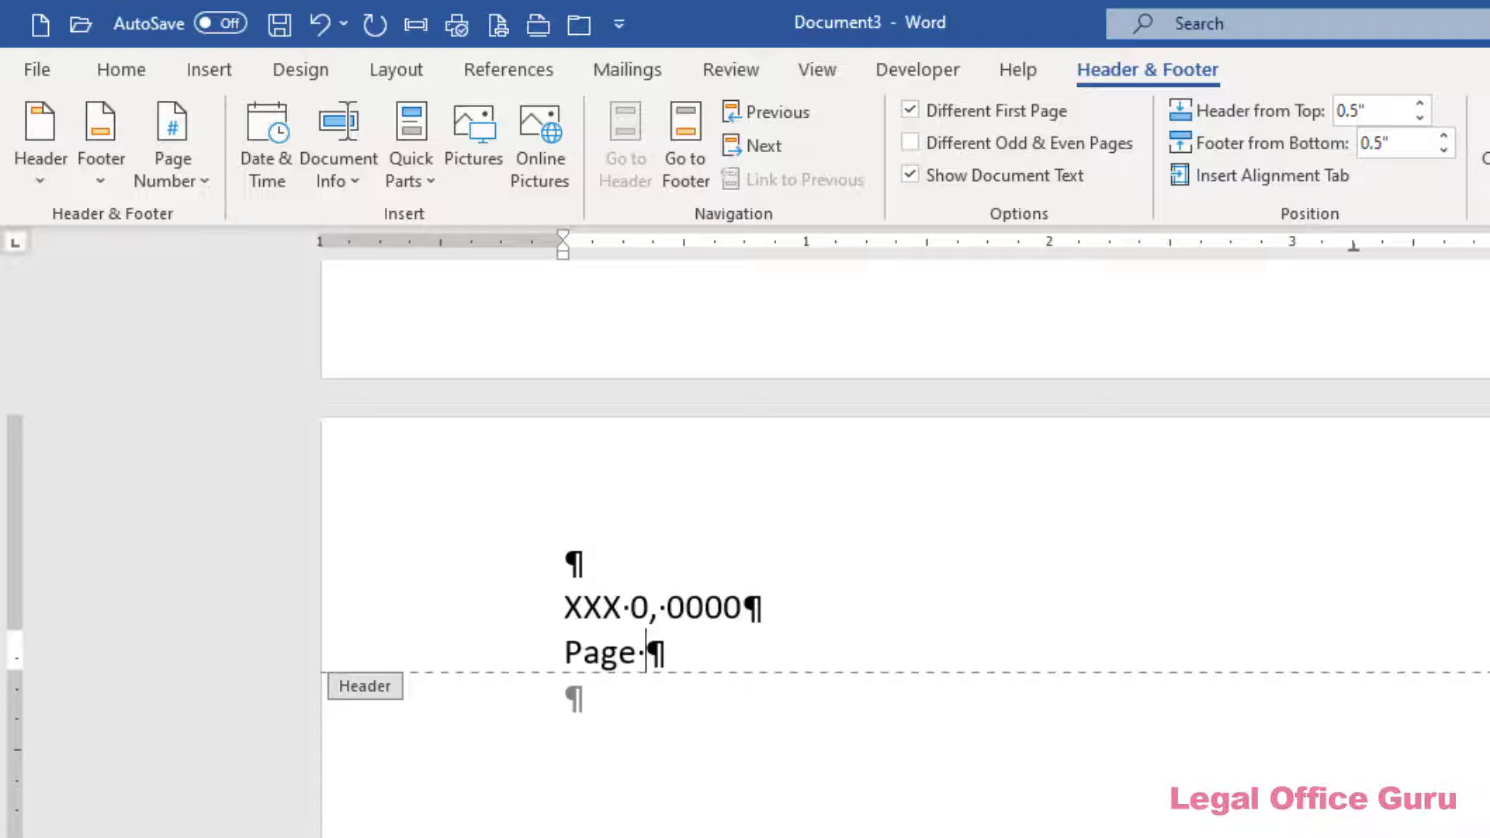
pyautogui.click(189, 177)
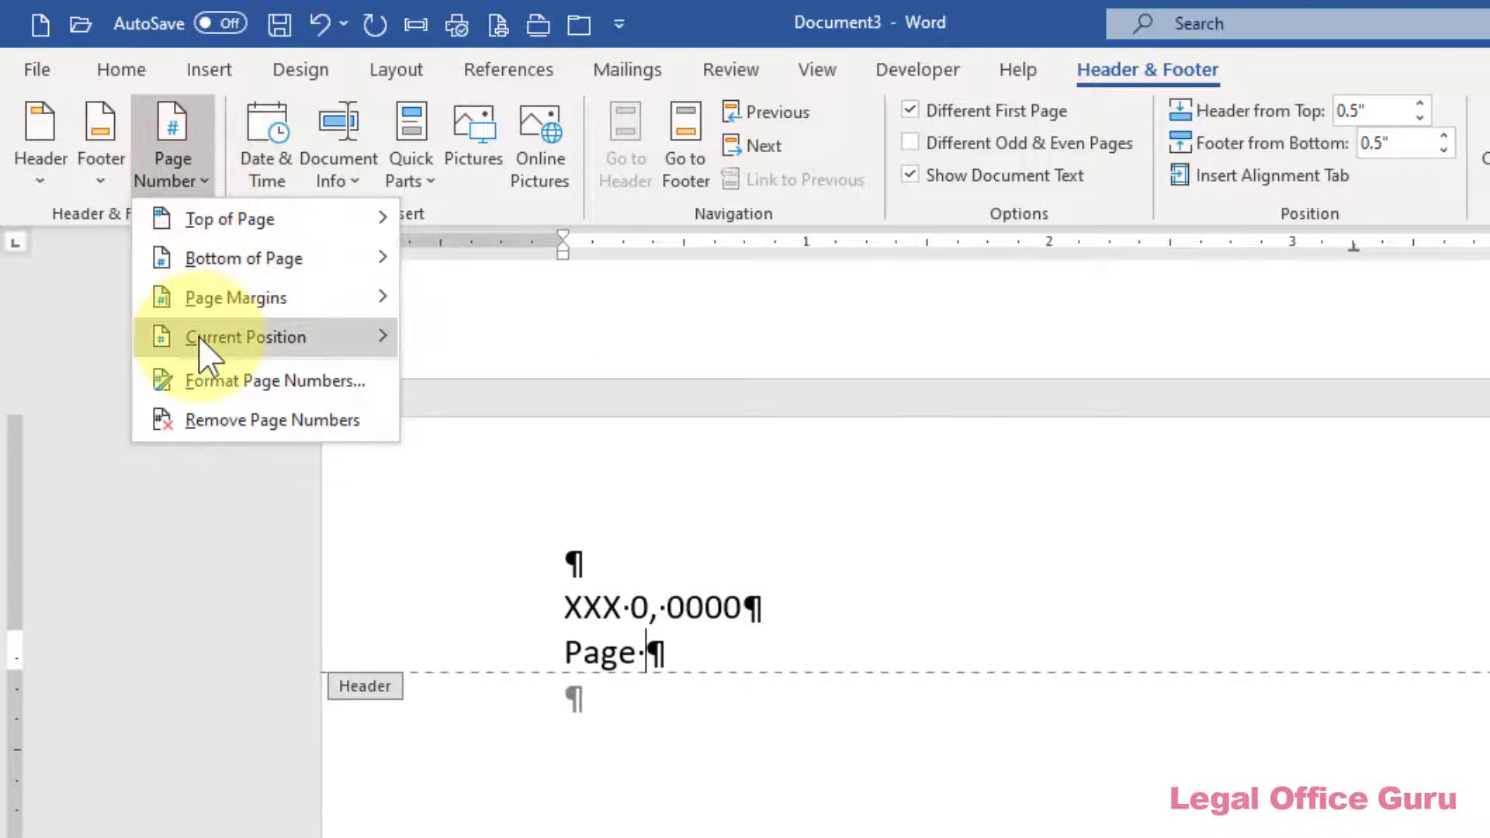
pyautogui.moveTo(202, 340)
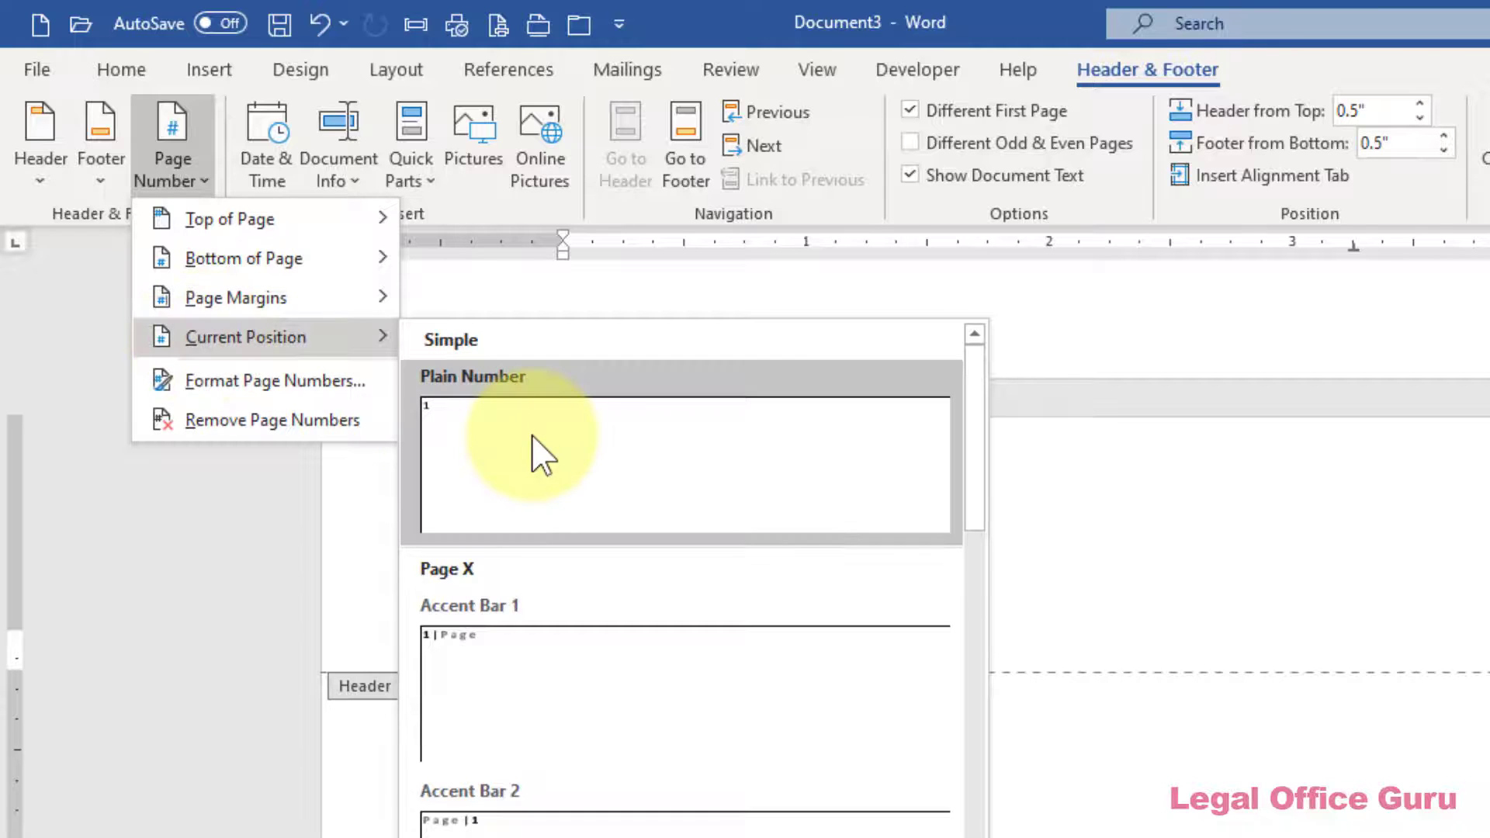
pyautogui.click(541, 454)
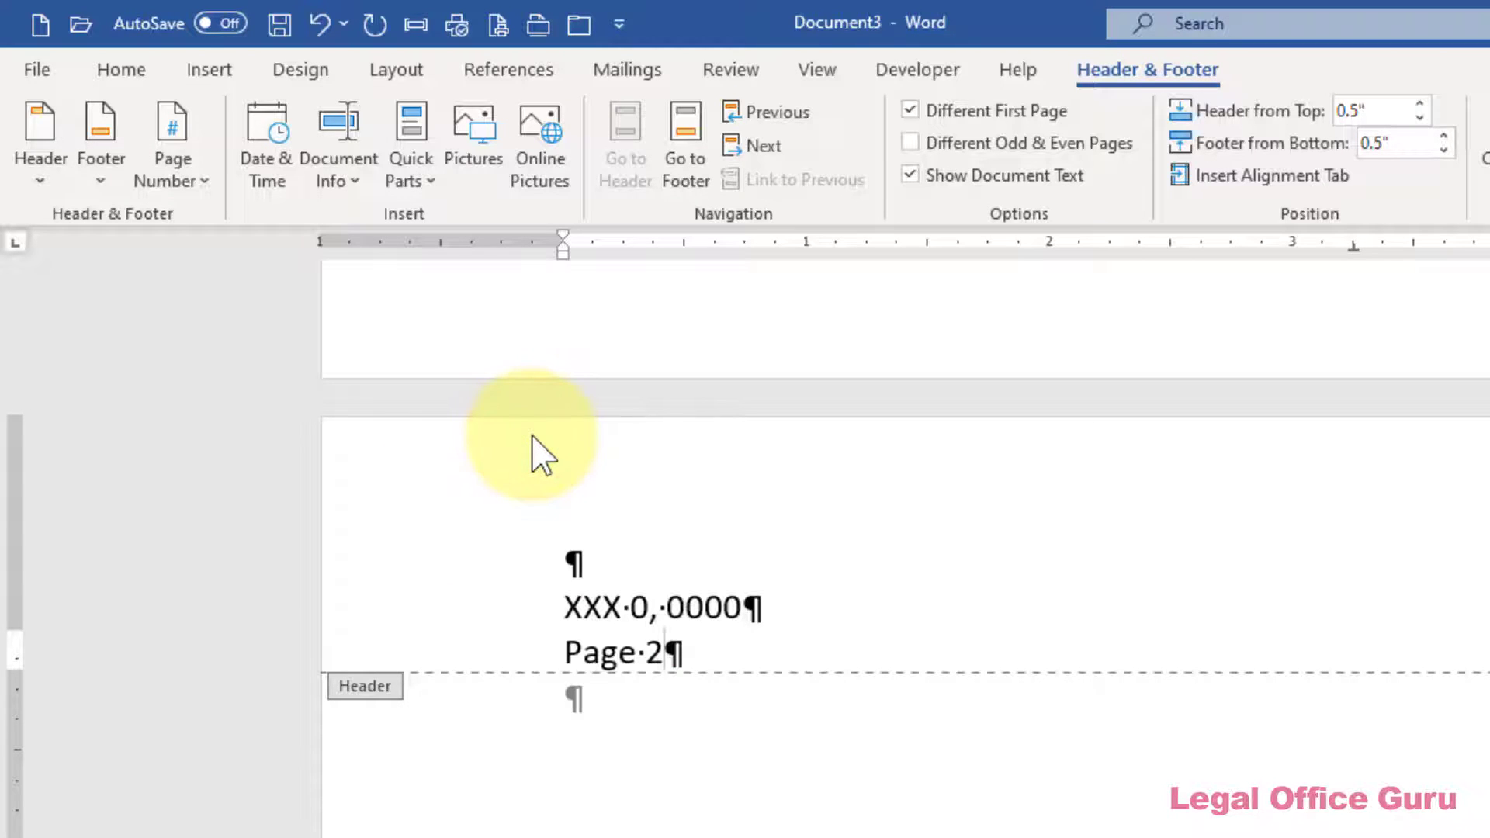
pyautogui.press('Return')
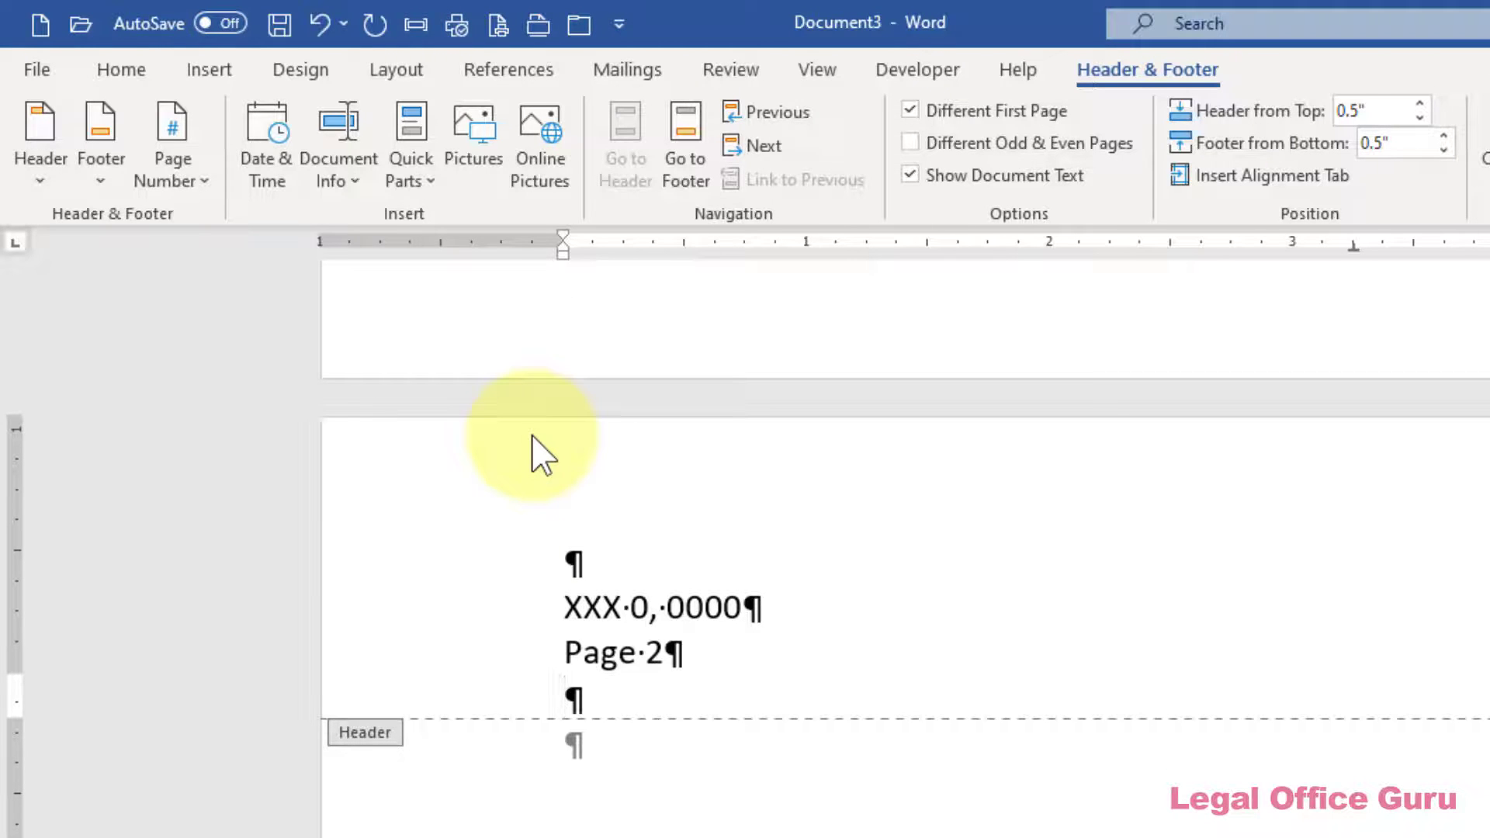
pyautogui.write('_____________________________')
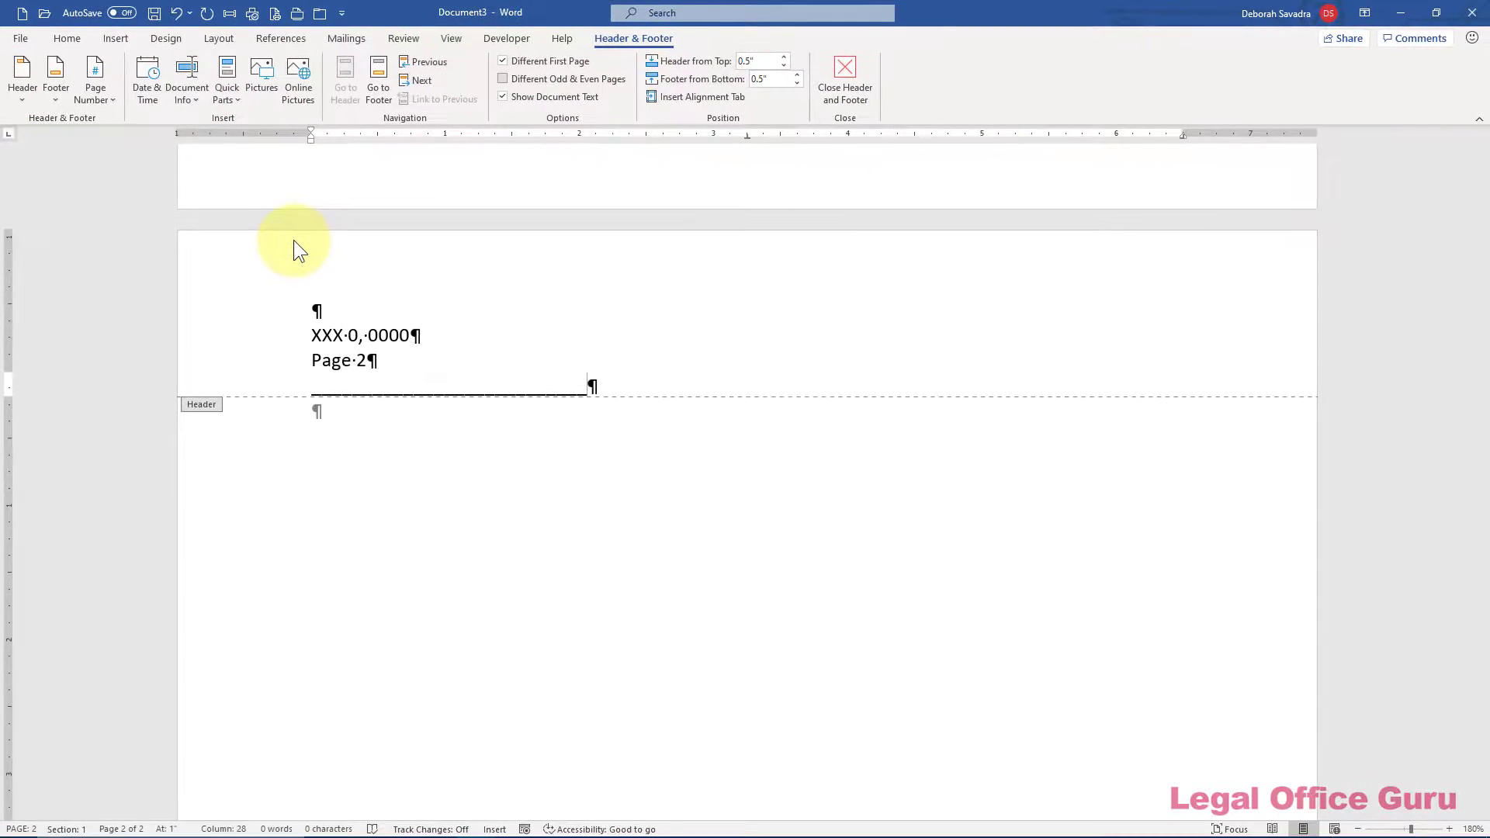
# Insert a centred SaveDate field at the top of the page 1 body
pyautogui.click(846, 62)
pyautogui.scroll(10, 815, 209)
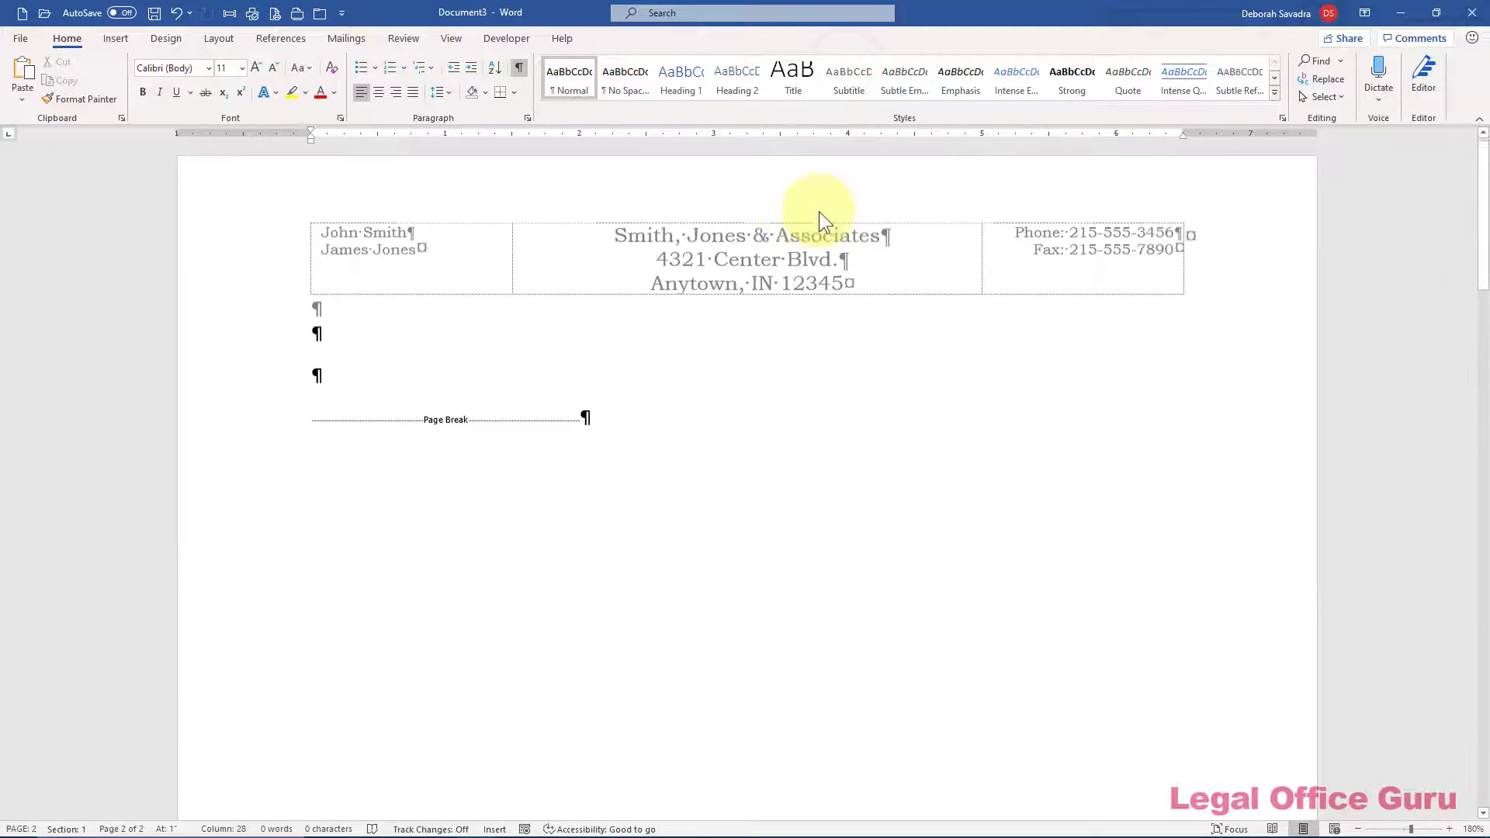
pyautogui.click(402, 388)
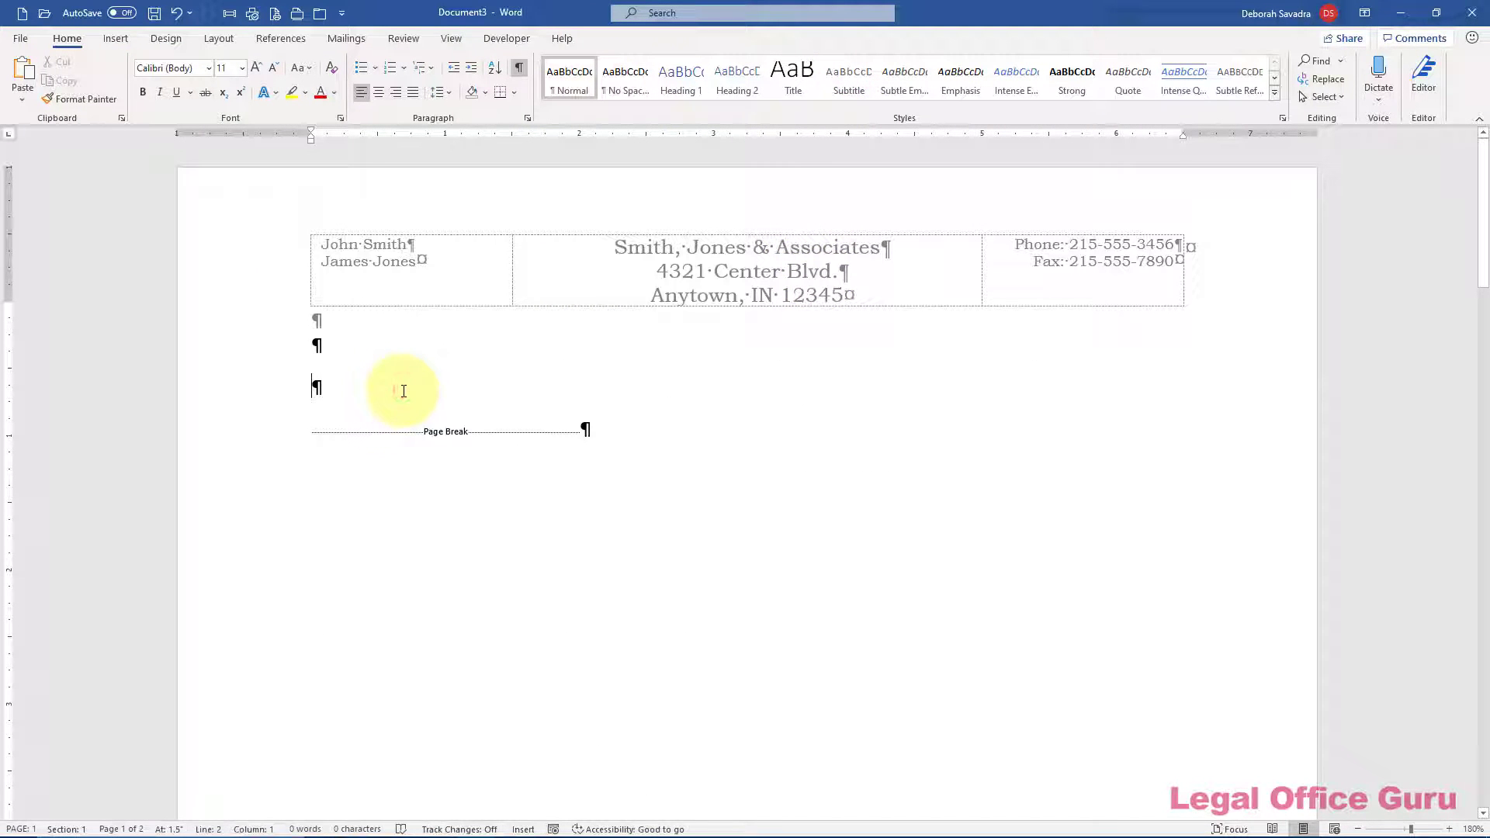
pyautogui.hotkey('ctrl', 'e')
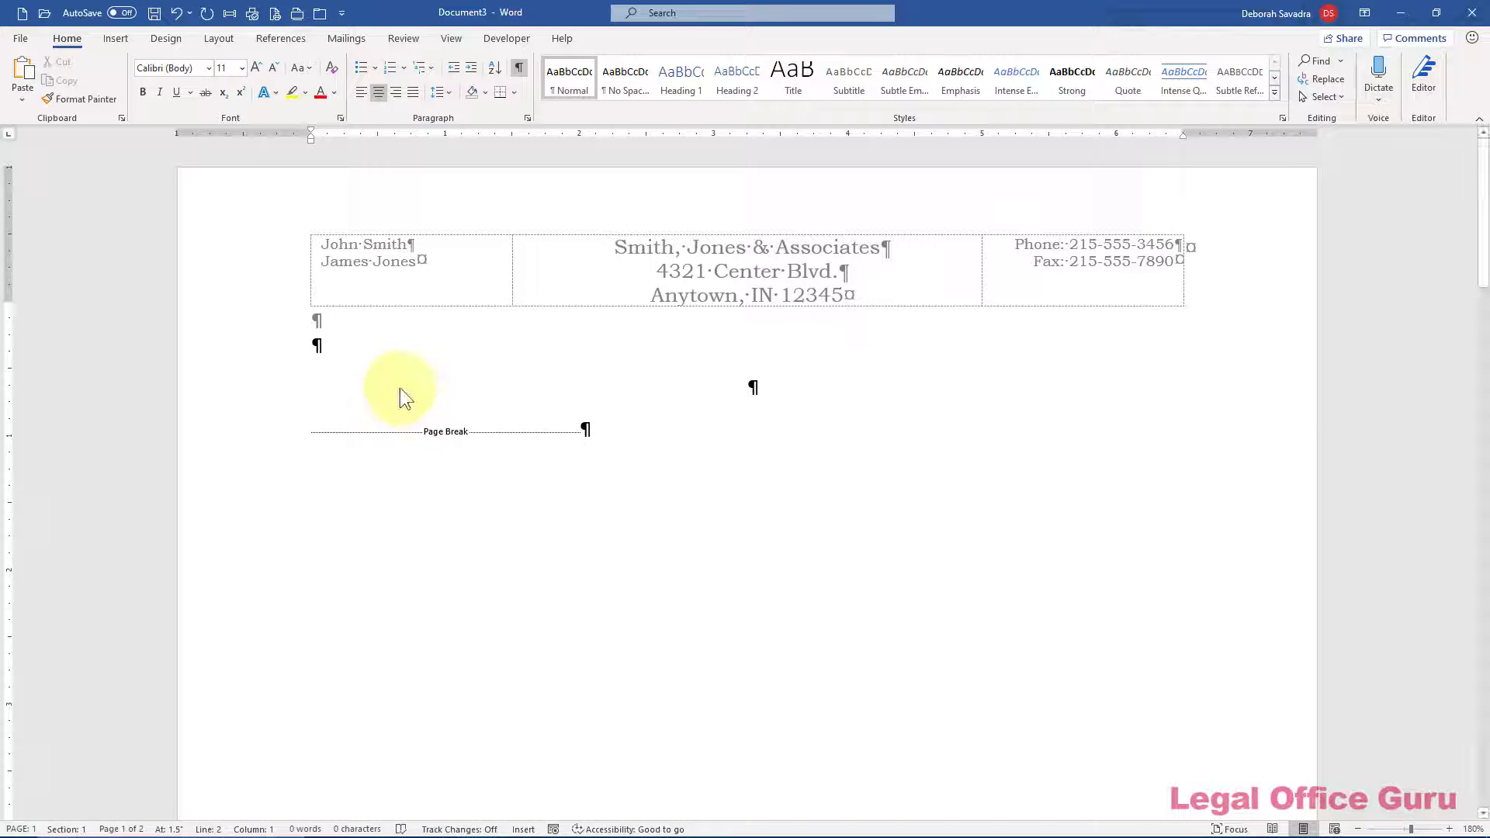
pyautogui.click(117, 39)
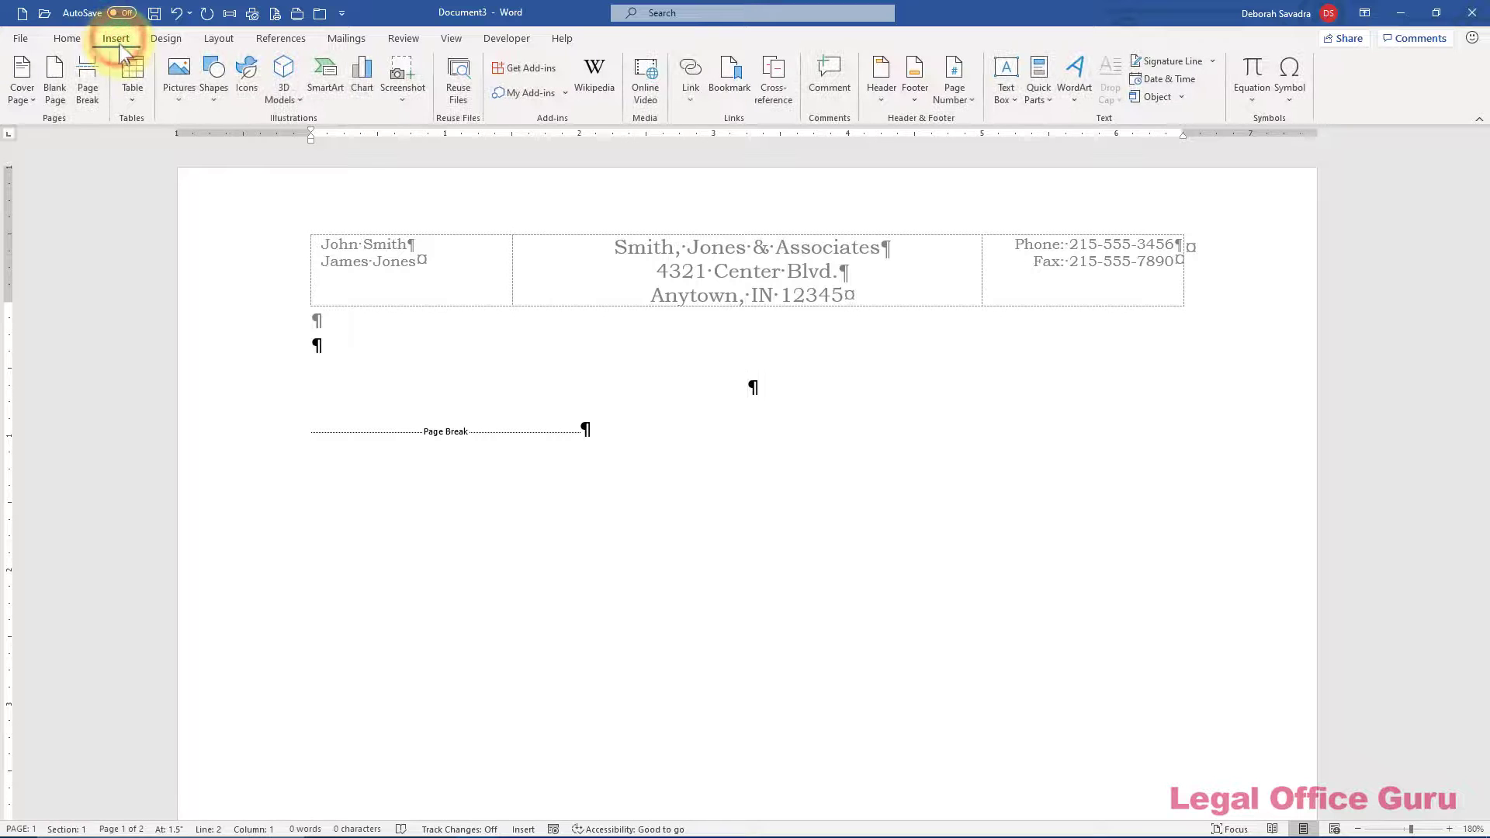
pyautogui.click(1038, 82)
pyautogui.click(1075, 164)
pyautogui.scroll(-15, 554, 479)
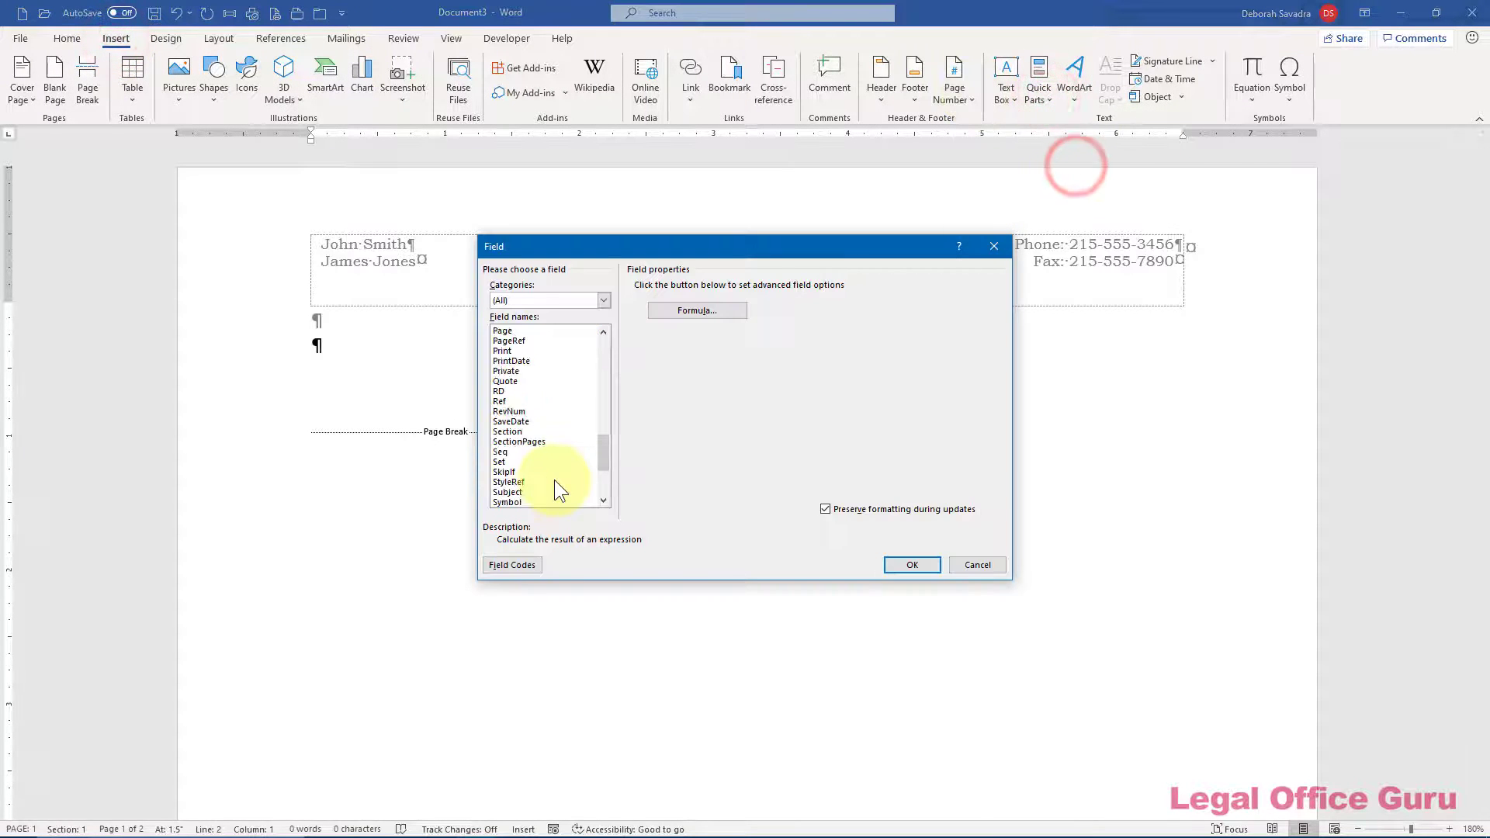
pyautogui.click(515, 421)
pyautogui.click(708, 333)
pyautogui.click(901, 560)
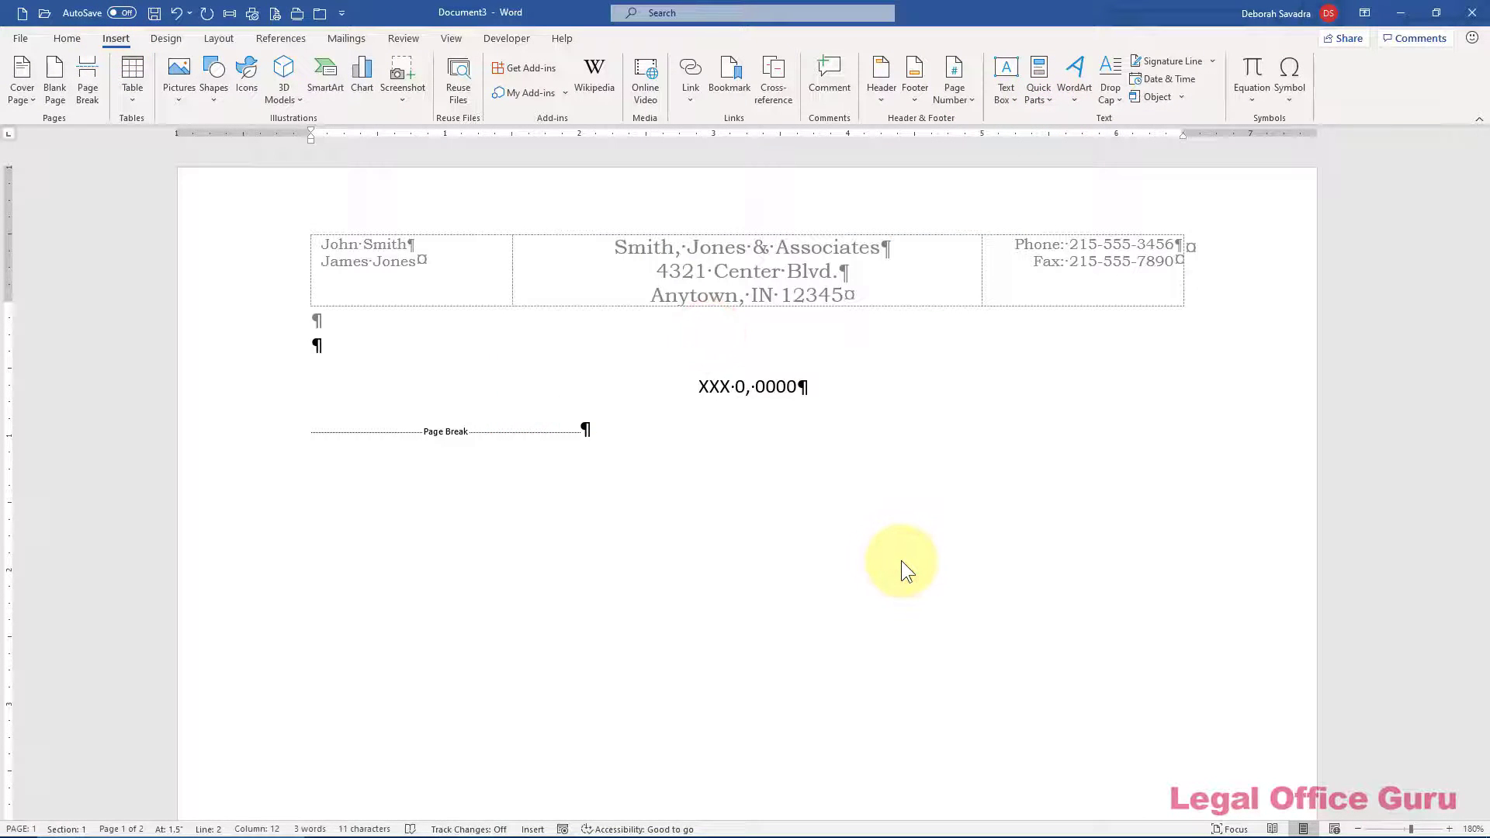
# Type left-aligned '[address]', 'Re:' and 'Dear :' lines below the date
pyautogui.press('Return')
pyautogui.press('Return')
pyautogui.press('BackSpace')
pyautogui.hotkey('ctrl', 'l')
pyautogui.write('[address]')
pyautogui.press('Return')
pyautogui.press('Return')
pyautogui.press('Return')
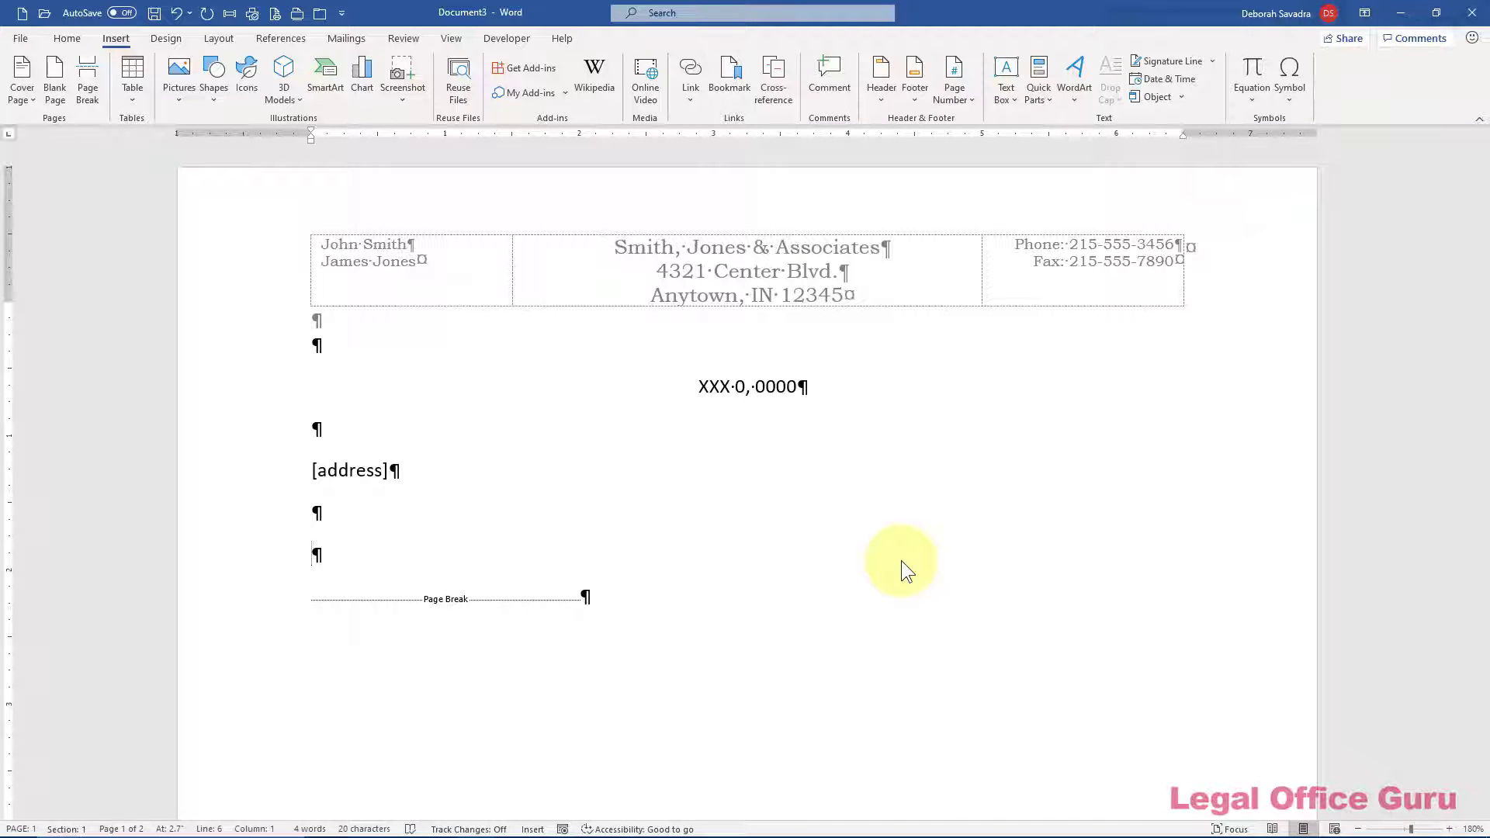
pyautogui.press('Tab')
pyautogui.write('Re:')
pyautogui.press('Tab')
pyautogui.press('Return')
pyautogui.write('Dear :')
pyautogui.press('Return')
pyautogui.press('Return')
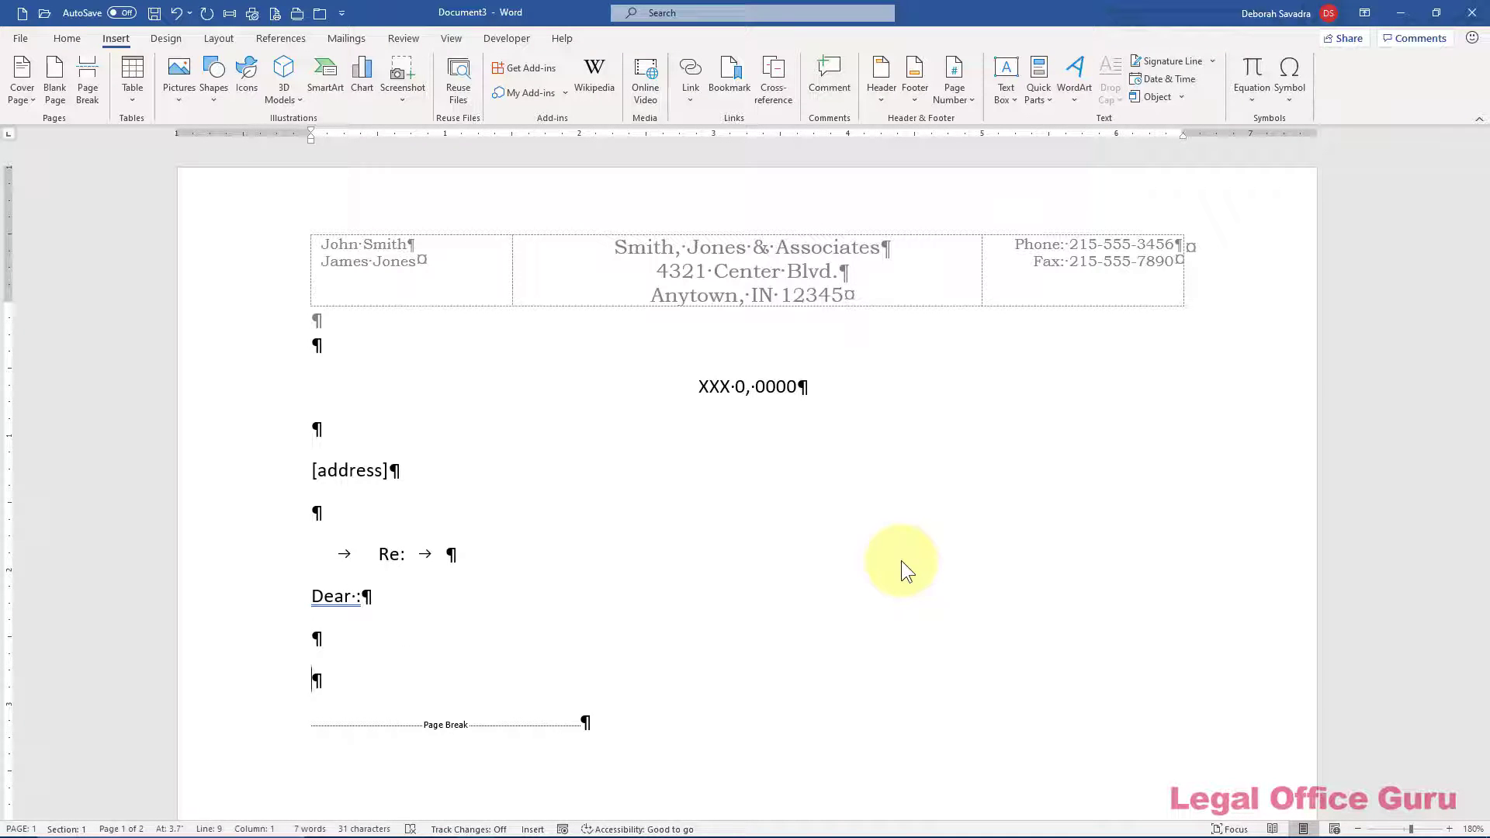
# Set a 3" left indent and type the 'Very truly yours,' closing and the signer's name
pyautogui.click(67, 38)
pyautogui.click(526, 117)
pyautogui.click(791, 457)
pyautogui.click(776, 466)
pyautogui.click(702, 454)
pyautogui.click(680, 346)
pyautogui.write('3"')
pyautogui.click(804, 603)
pyautogui.write('Very truly yours,')
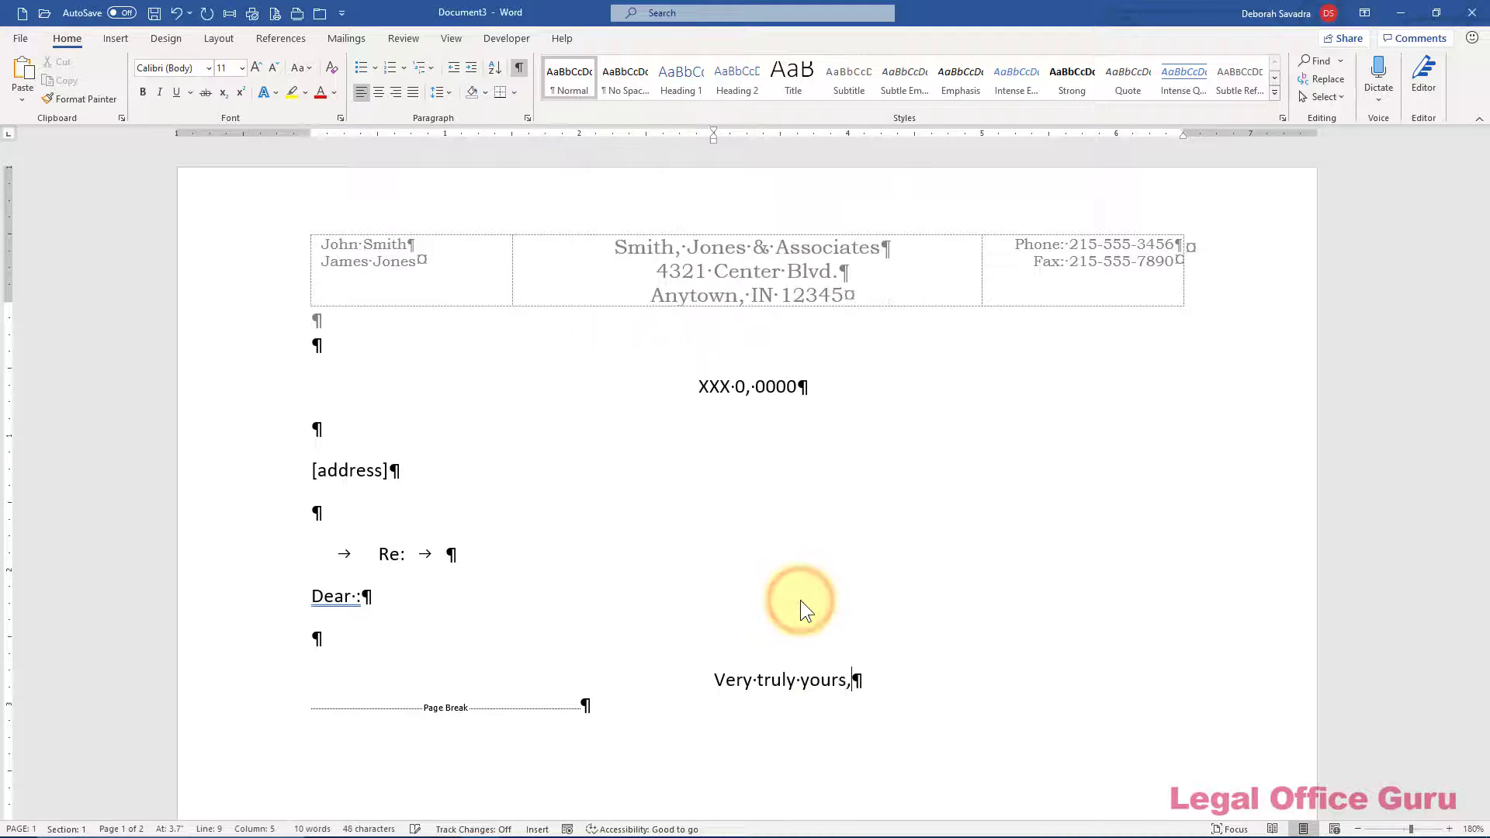
pyautogui.press('Return')
pyautogui.press('Return')
pyautogui.press('Return')
pyautogui.press('Return')
pyautogui.write('John Smith')
pyautogui.press('Return')
# Reset the left indent to 0 and add the reference initials line with a blank line above
pyautogui.click(218, 39)
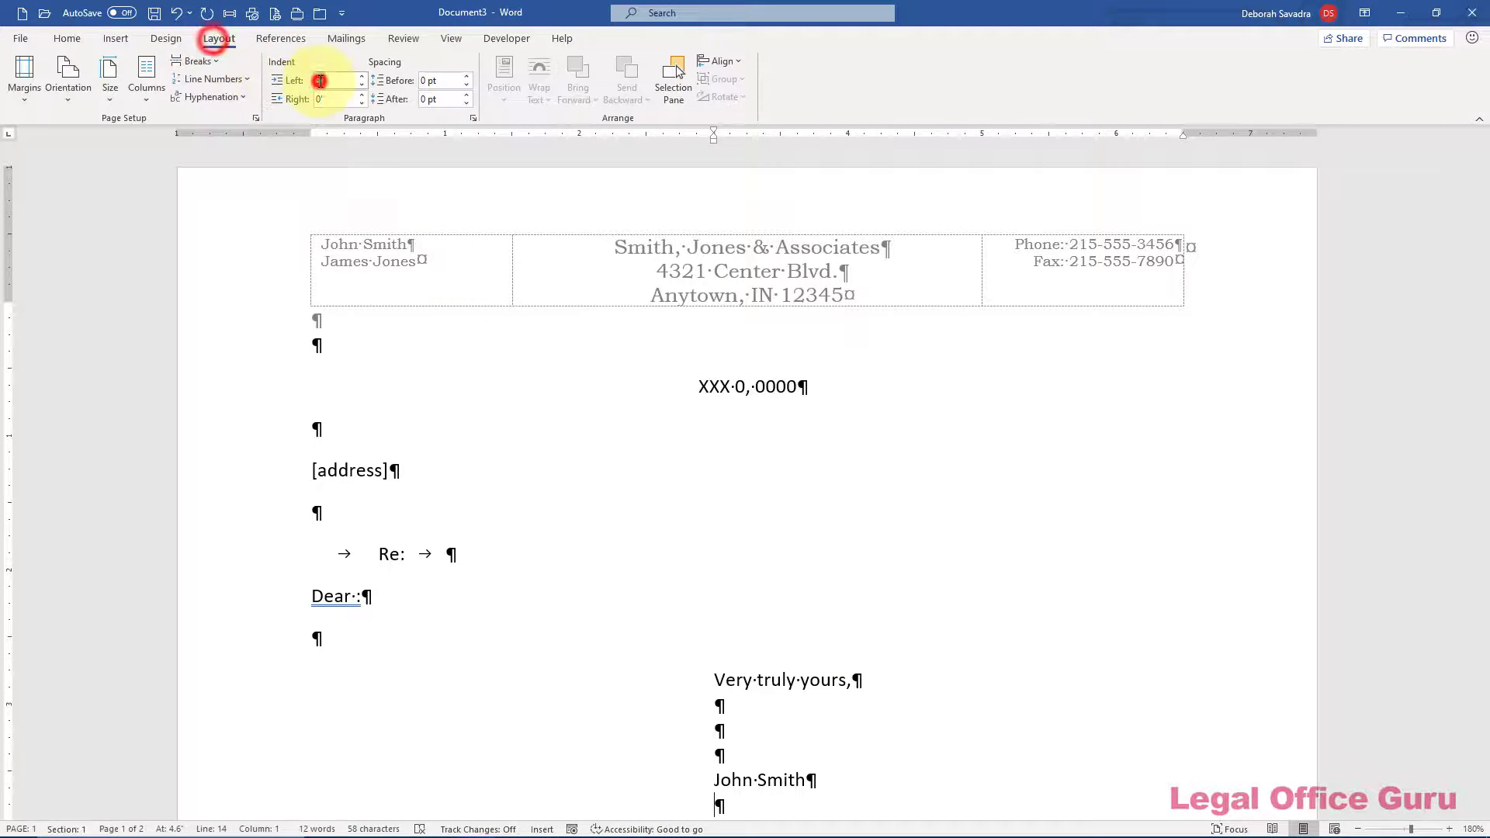
pyautogui.doubleClick(326, 80)
pyautogui.write('0')
pyautogui.press('Return')
pyautogui.write('JS/des')
pyautogui.press('Home')
pyautogui.press('Return')
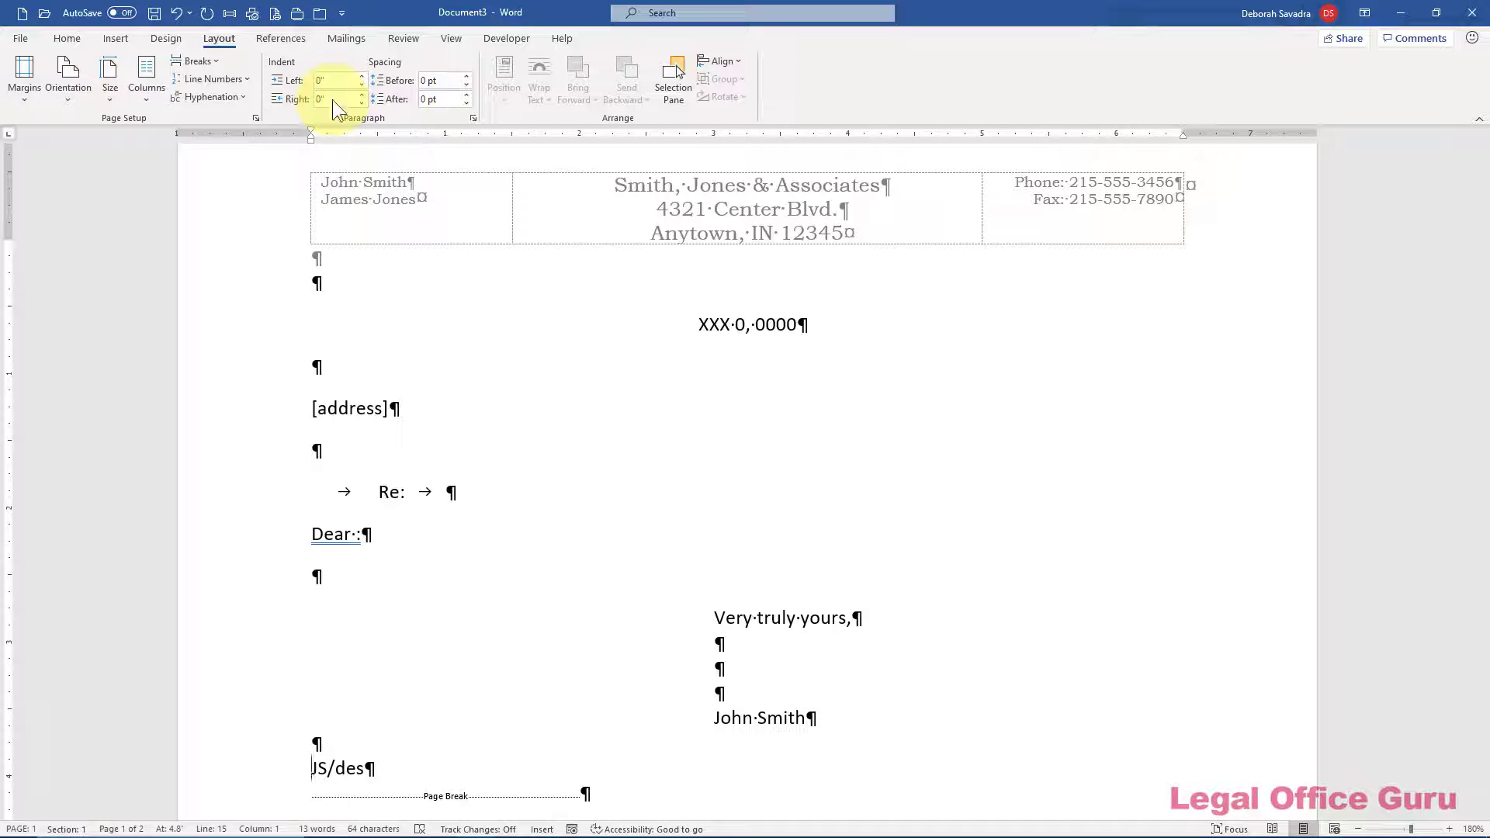
# Save the letter as a Word Template (*.dotx) named letterhead-center in Custom Office Templates
pyautogui.click(27, 35)
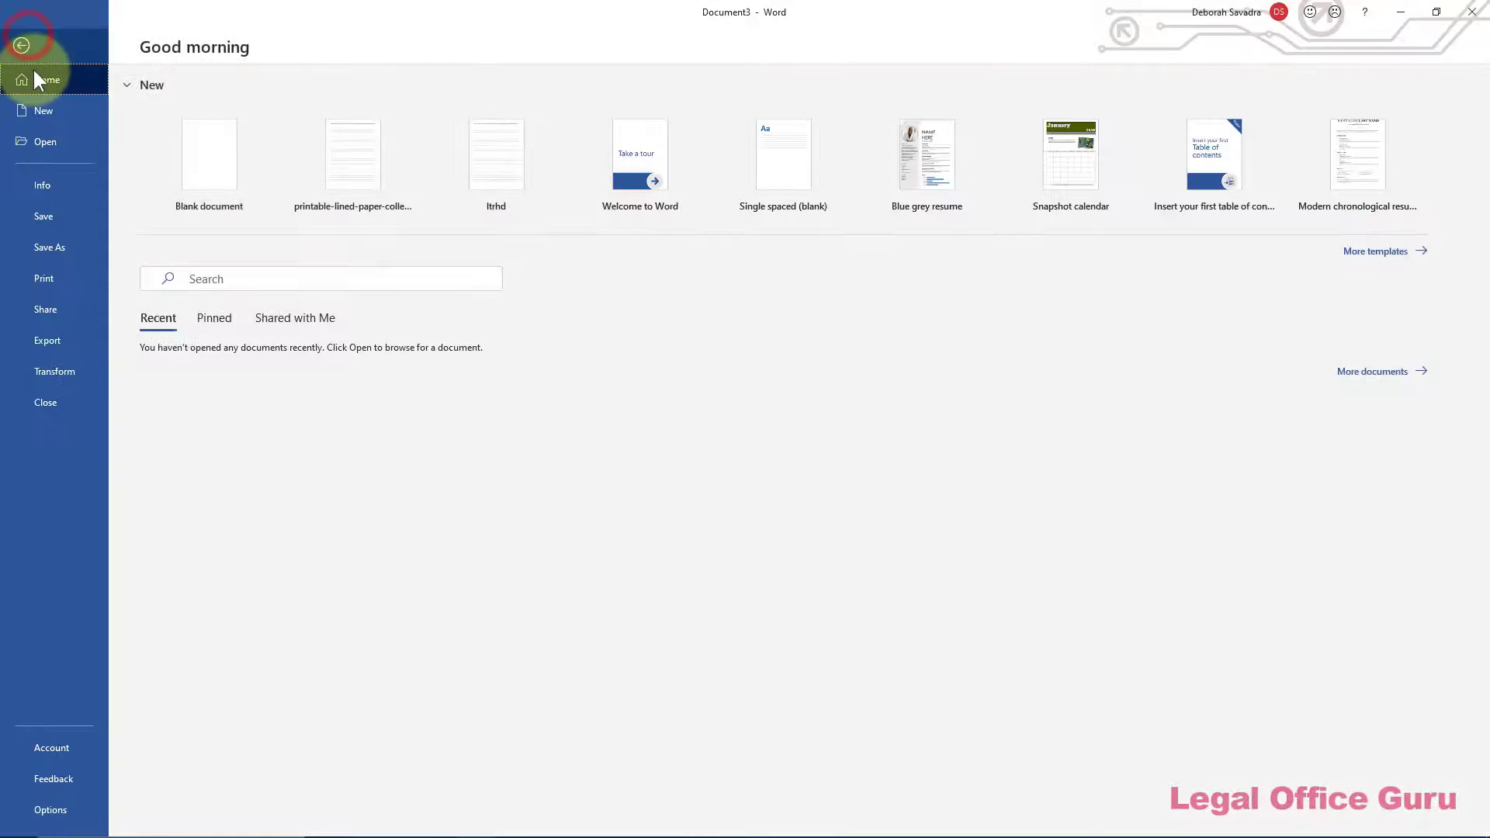
pyautogui.click(59, 245)
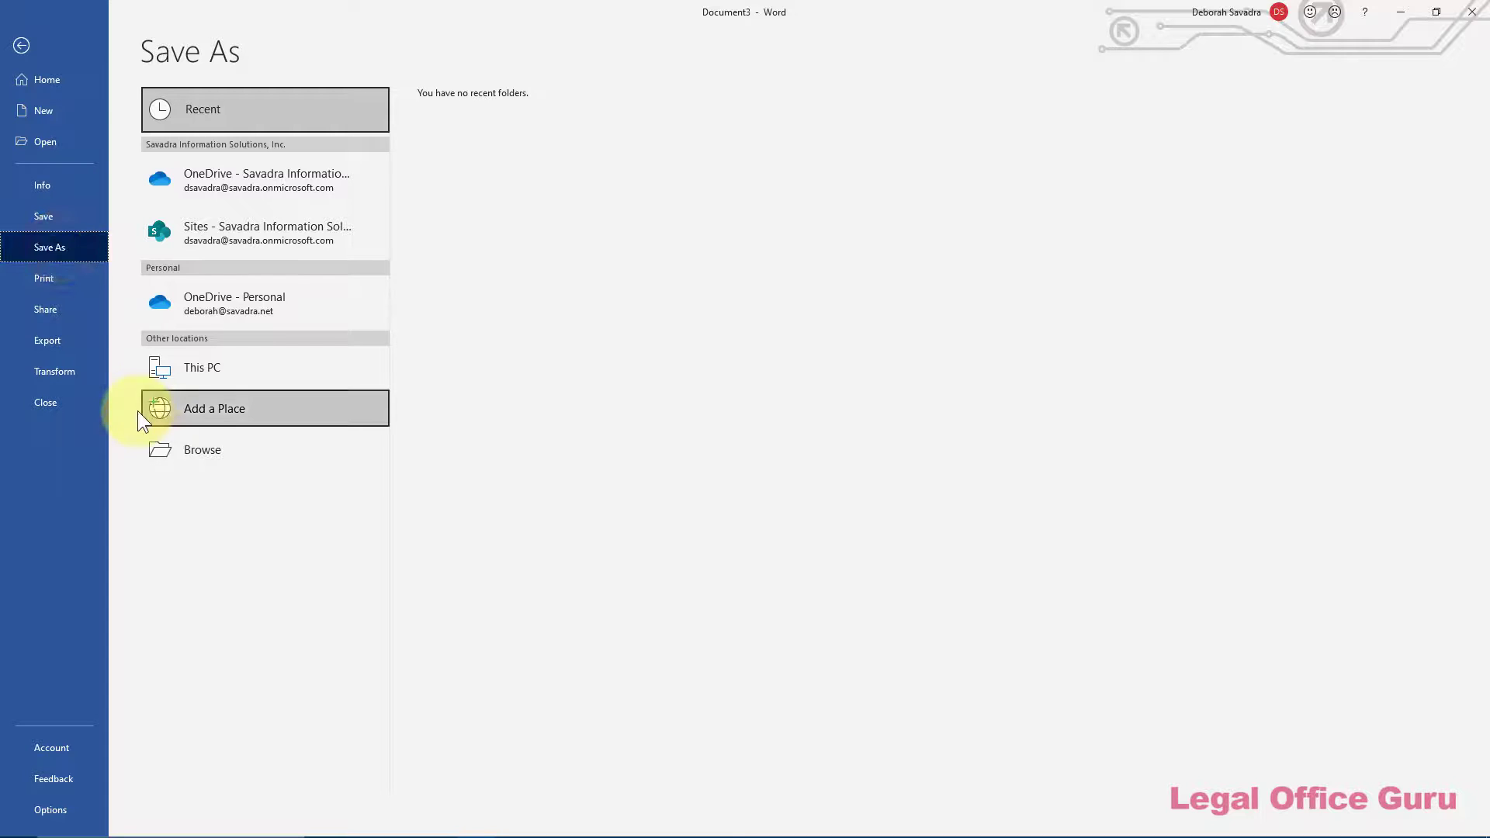
pyautogui.click(194, 453)
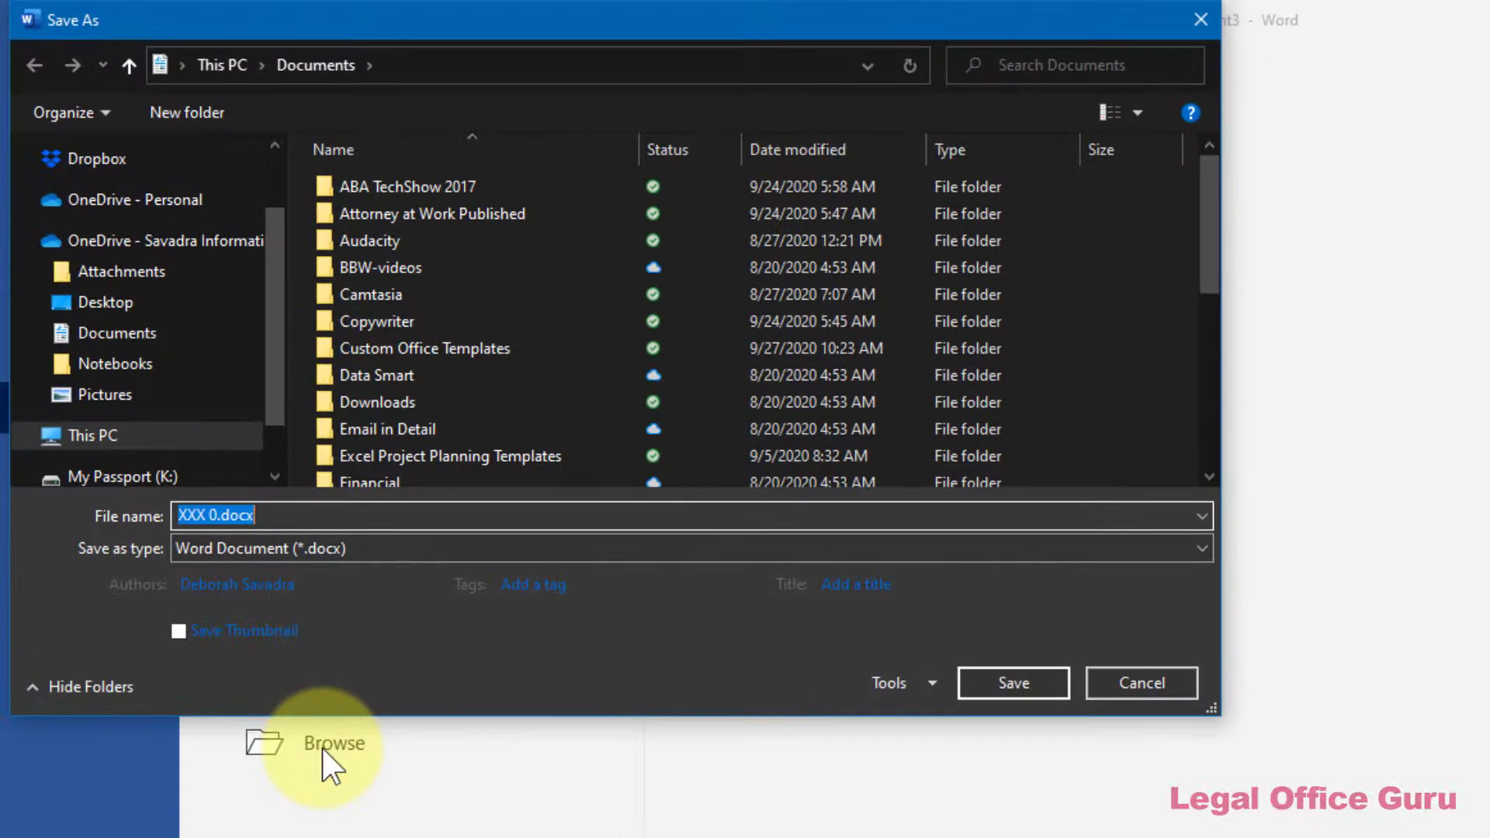
pyautogui.click(363, 548)
pyautogui.press('Down')
pyautogui.press('Down')
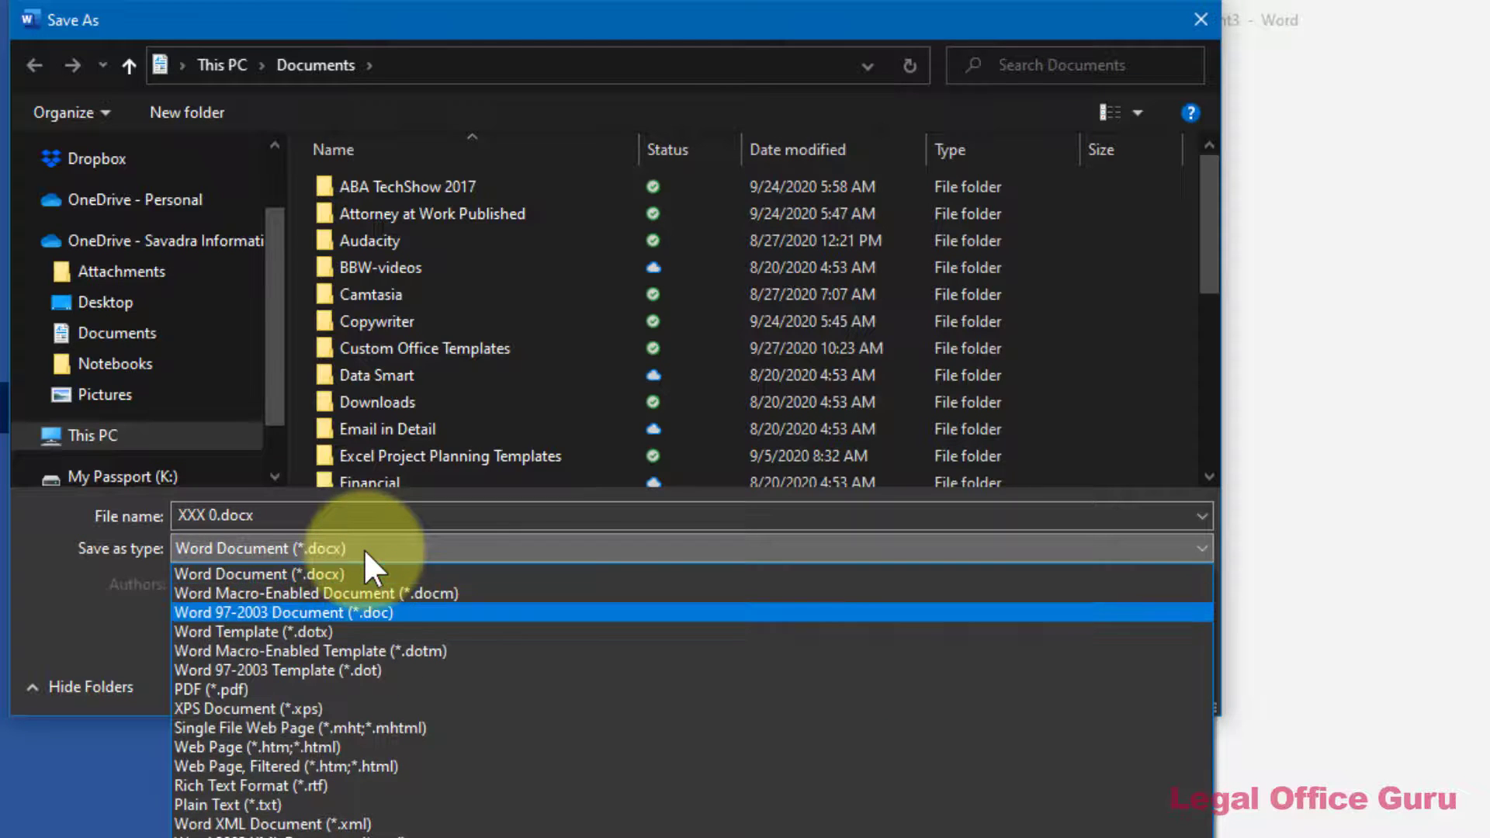
pyautogui.press('Down')
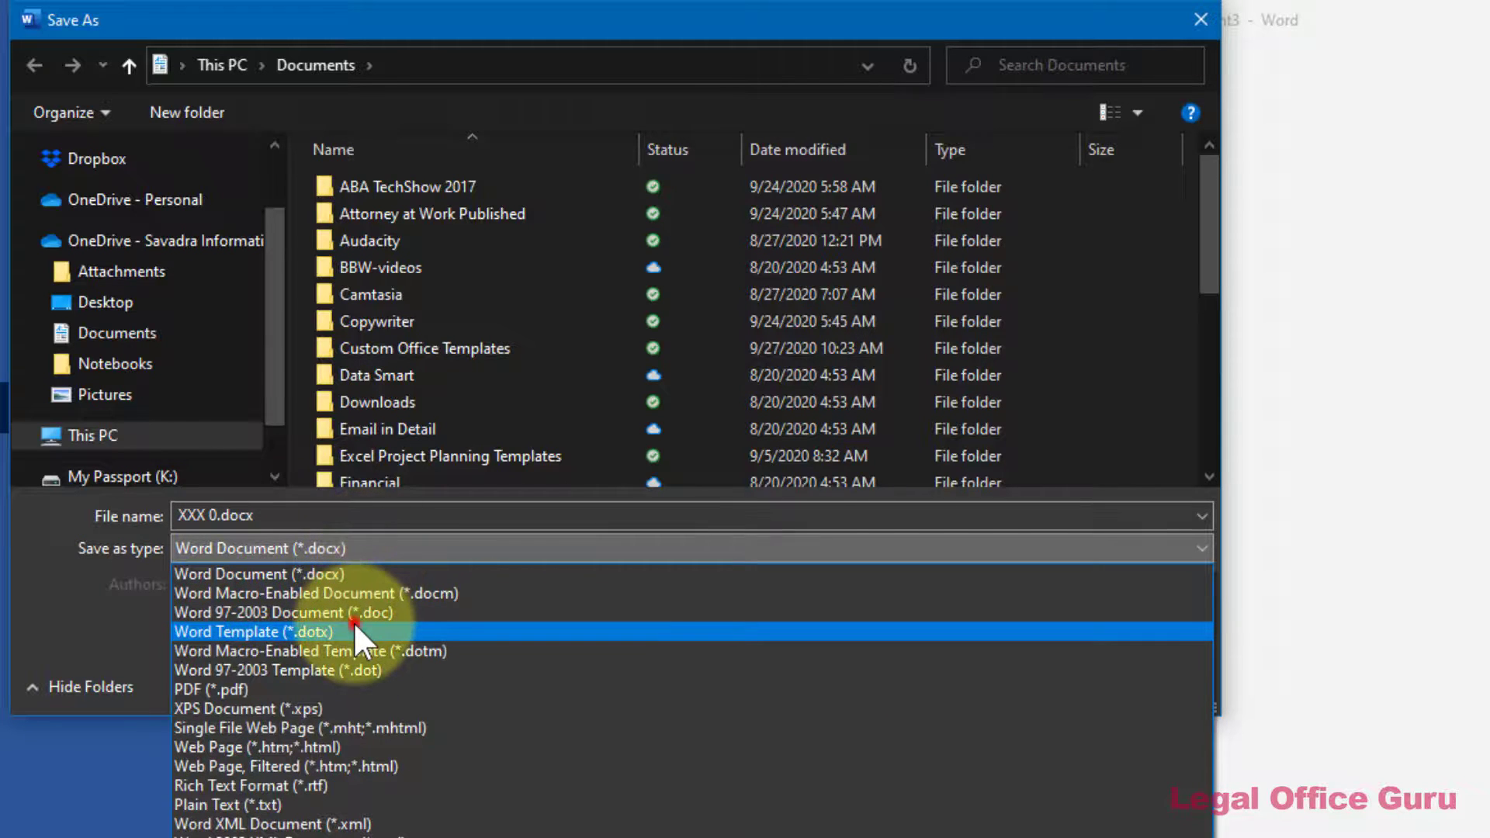
pyautogui.click(354, 625)
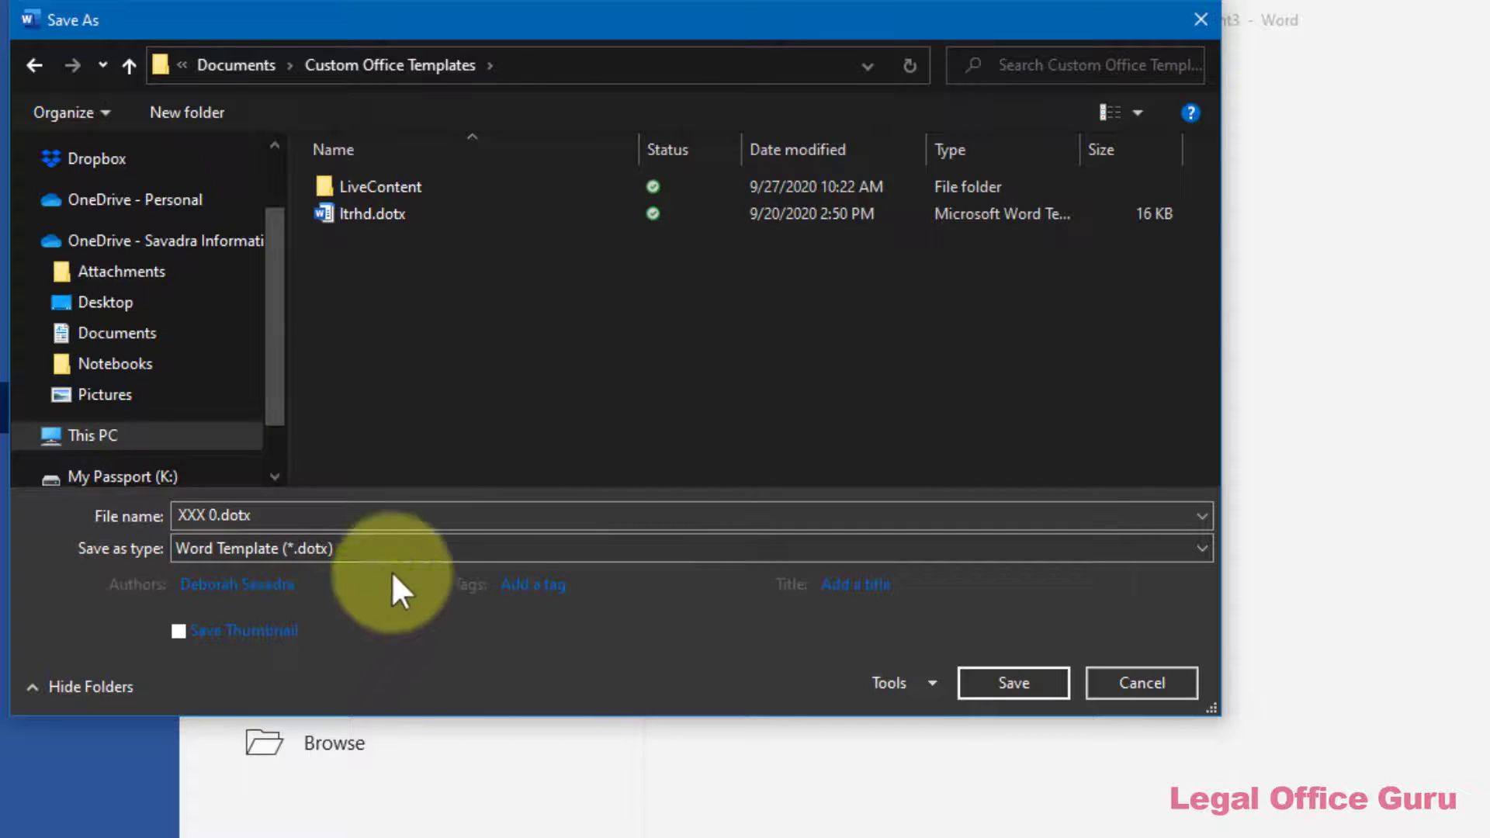
pyautogui.click(765, 68)
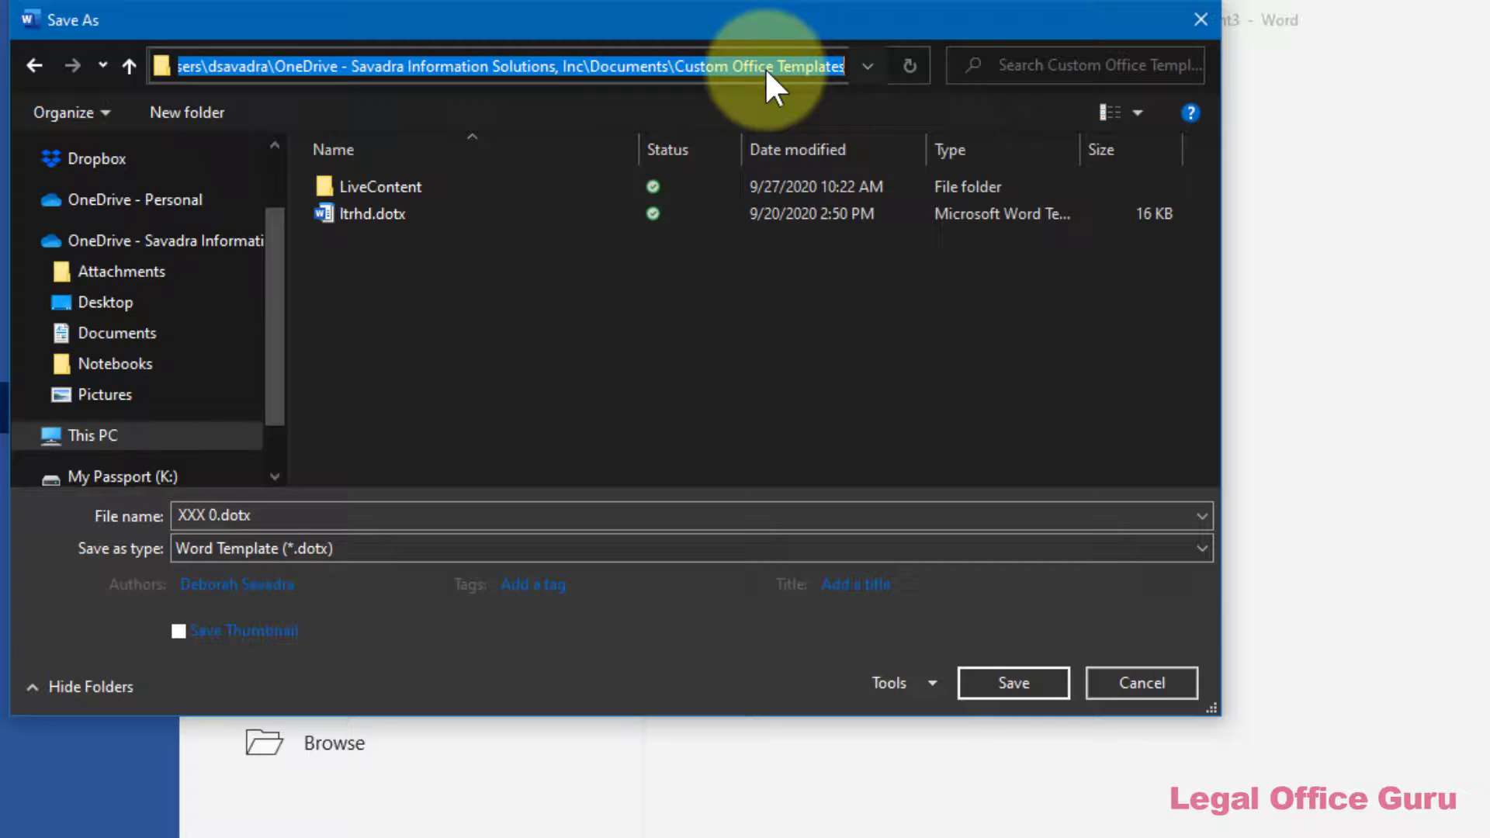
pyautogui.click(570, 517)
pyautogui.click(569, 518)
pyautogui.write('letterhead-center')
pyautogui.click(992, 685)
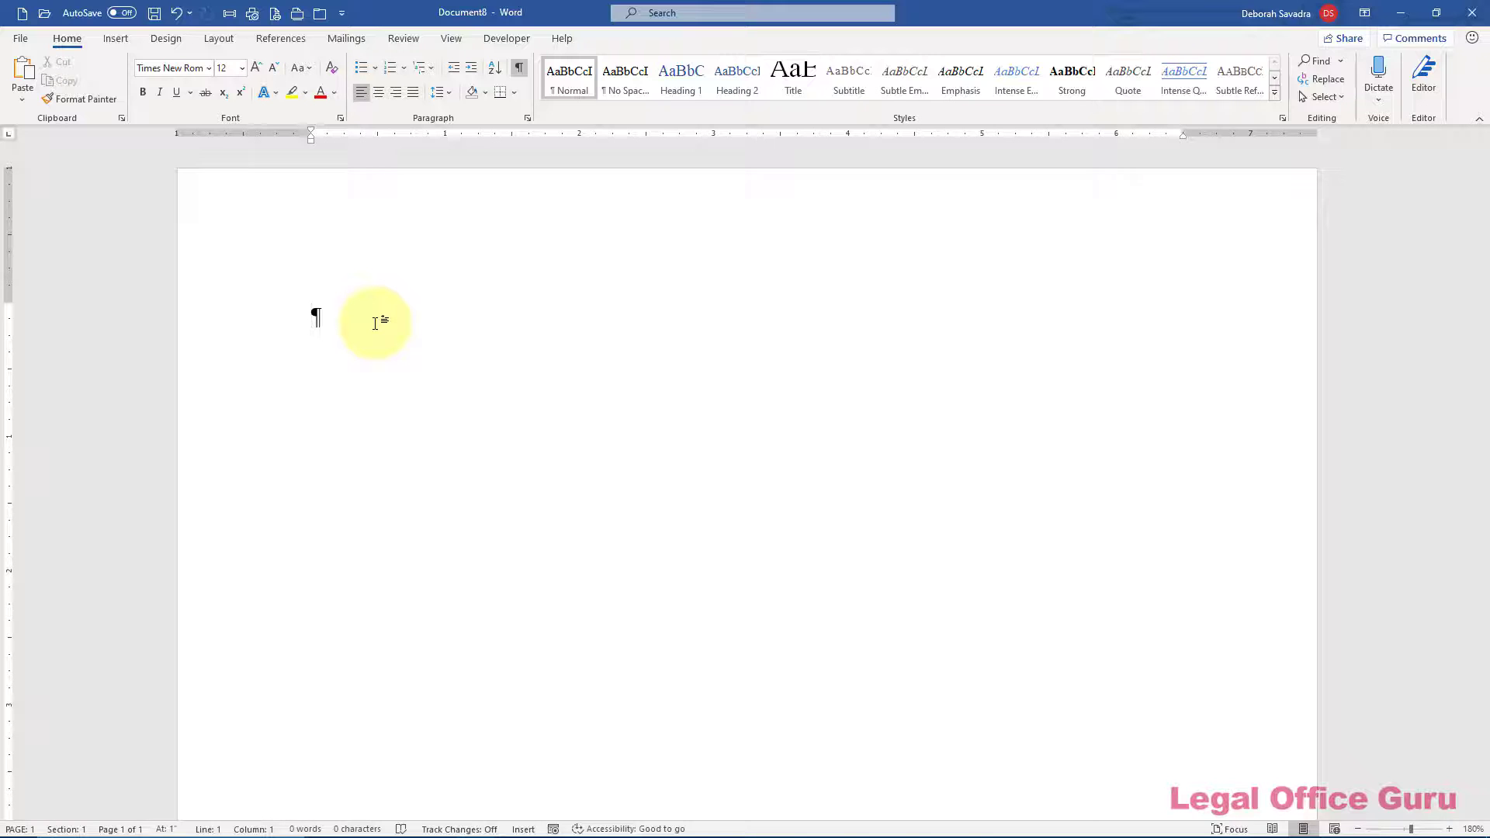
# Edit the header of blank Document8 and turn on Different First Page
pyautogui.click(446, 238)
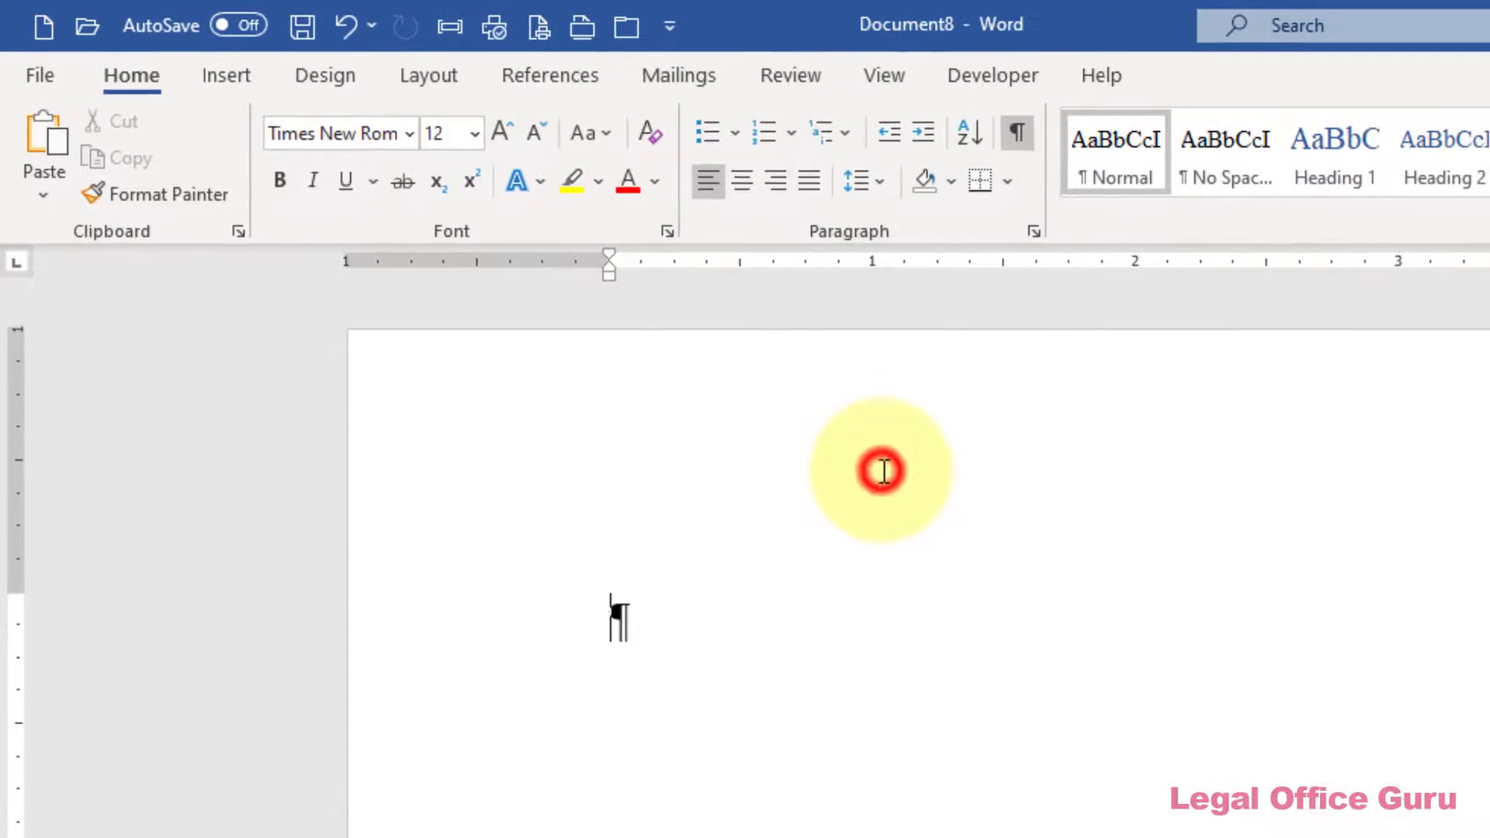
pyautogui.doubleClick(884, 471)
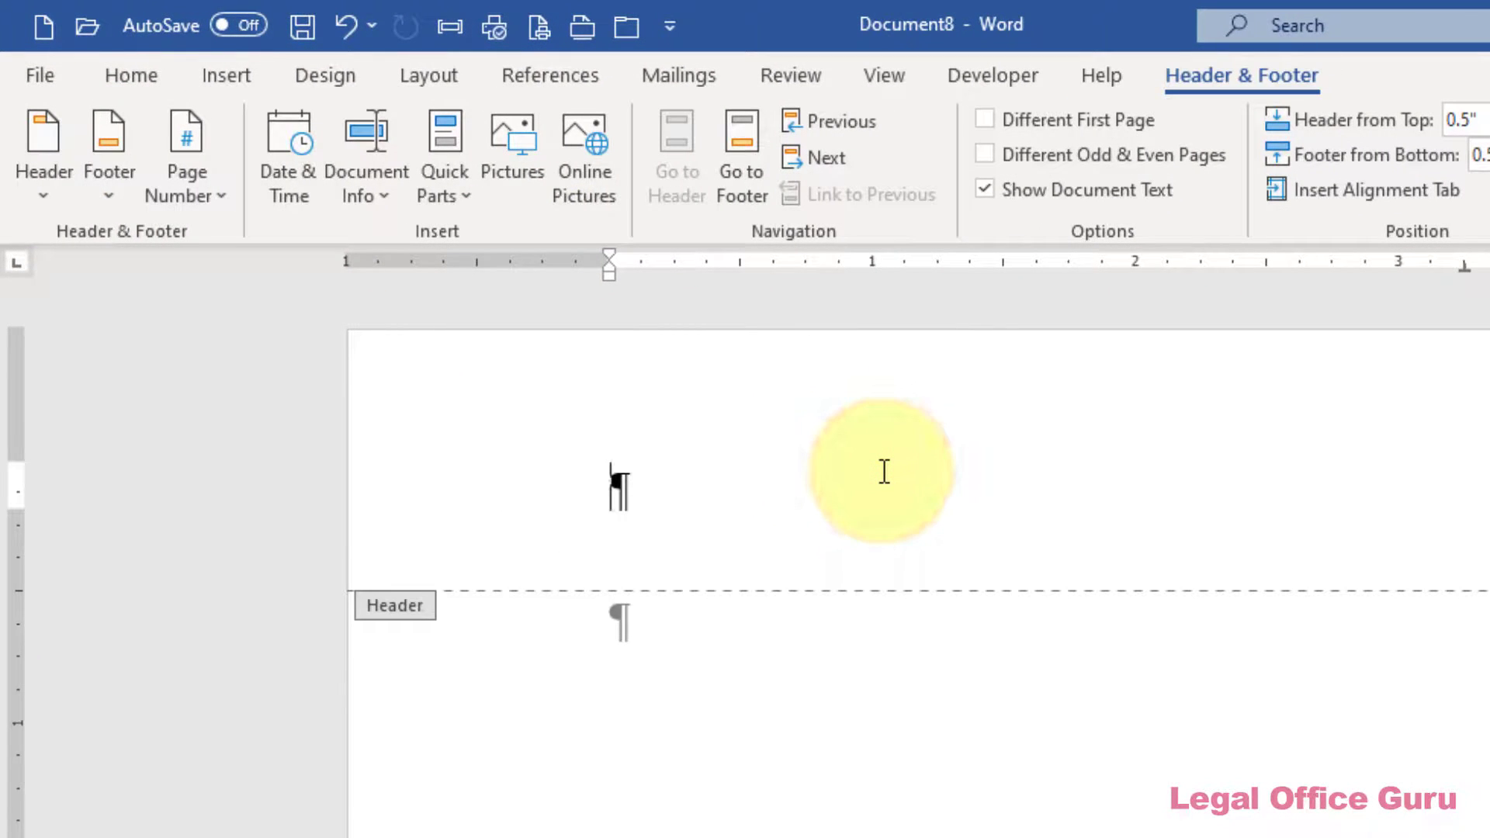
pyautogui.click(986, 121)
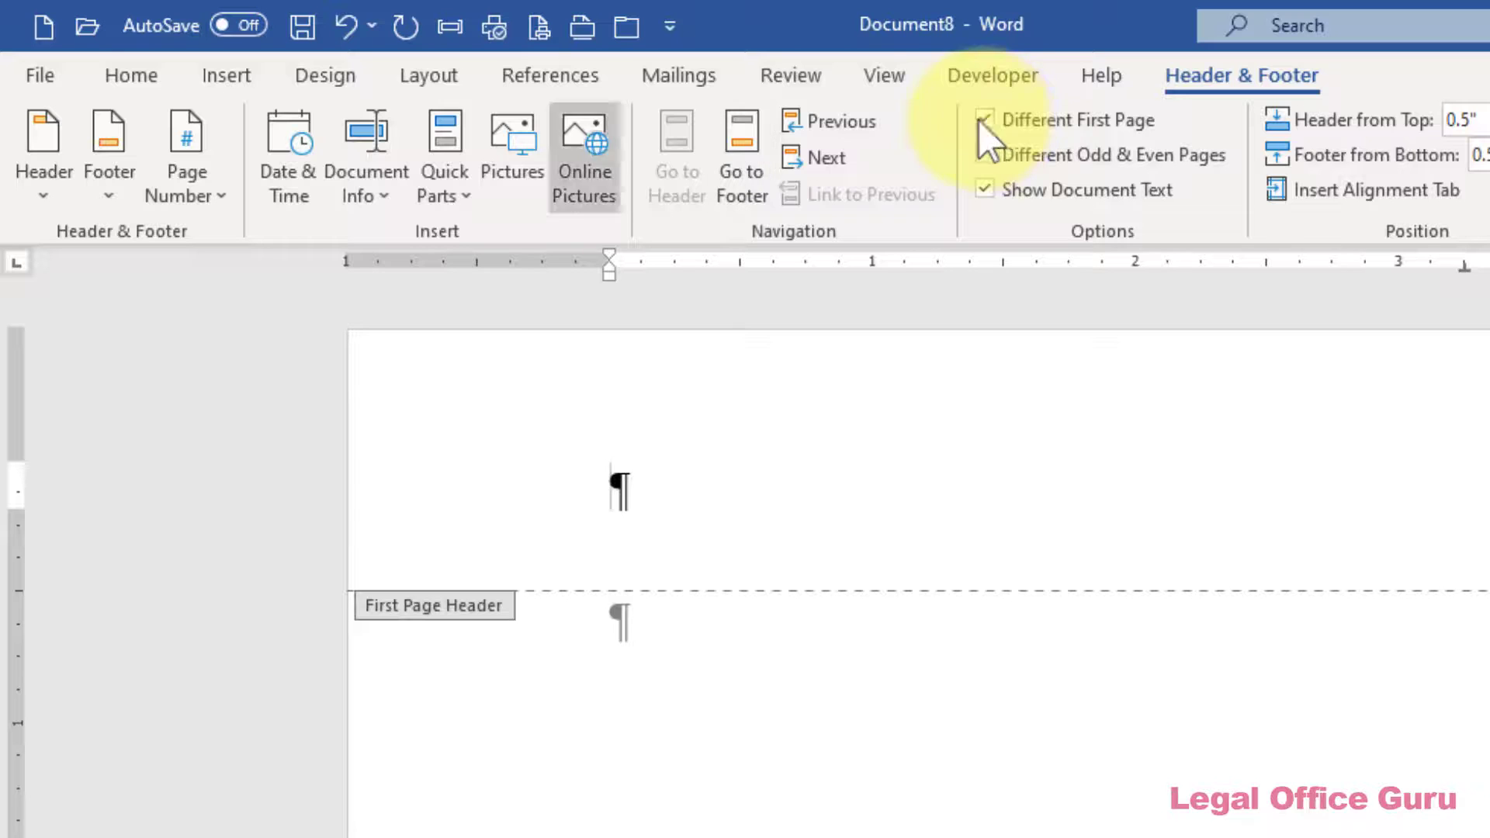
# Insert a Simple Text Box into the first-page header and set its outline to No Outline
pyautogui.click(228, 75)
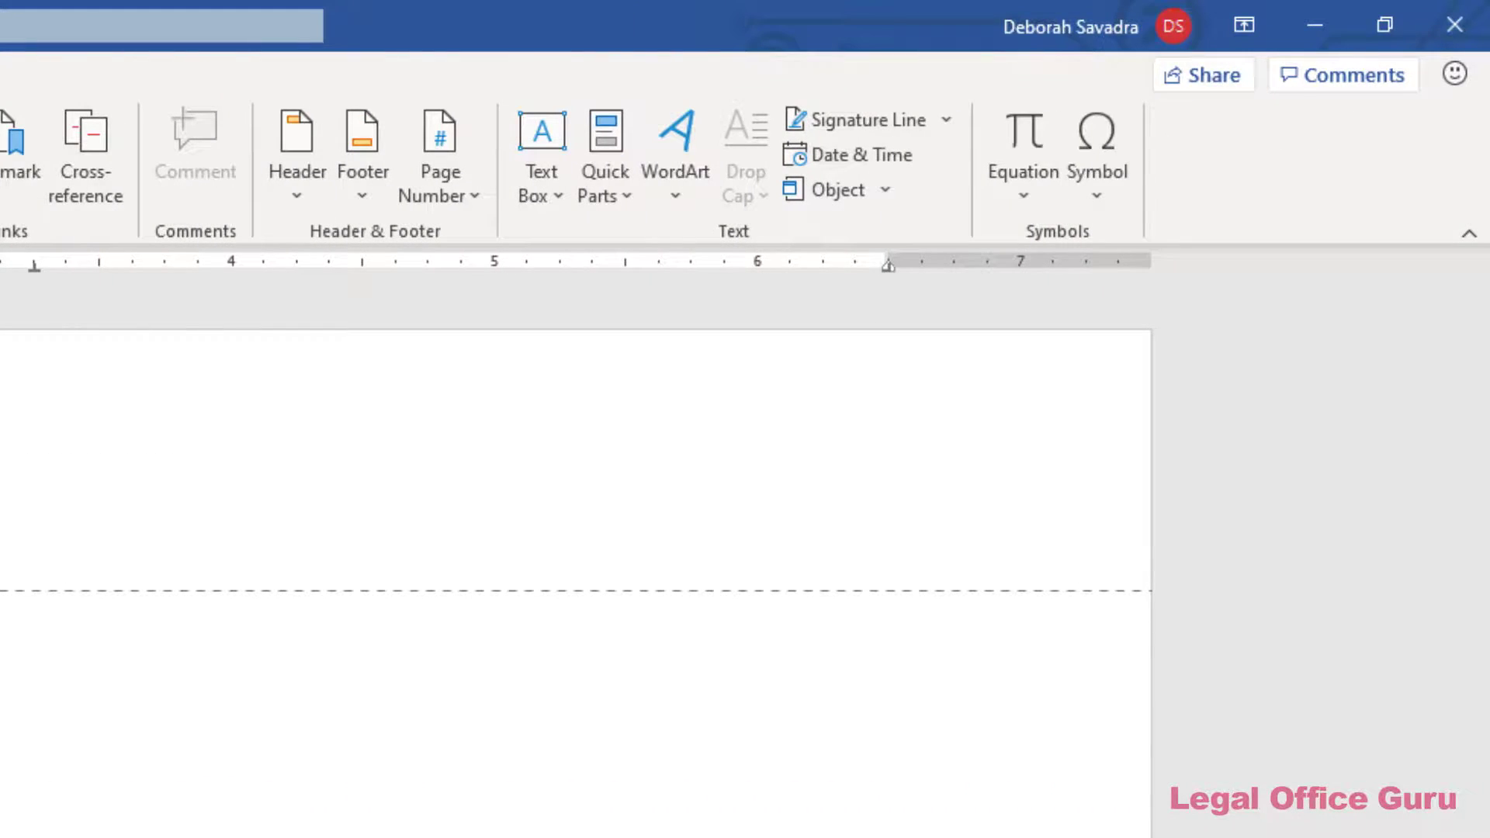
pyautogui.click(547, 186)
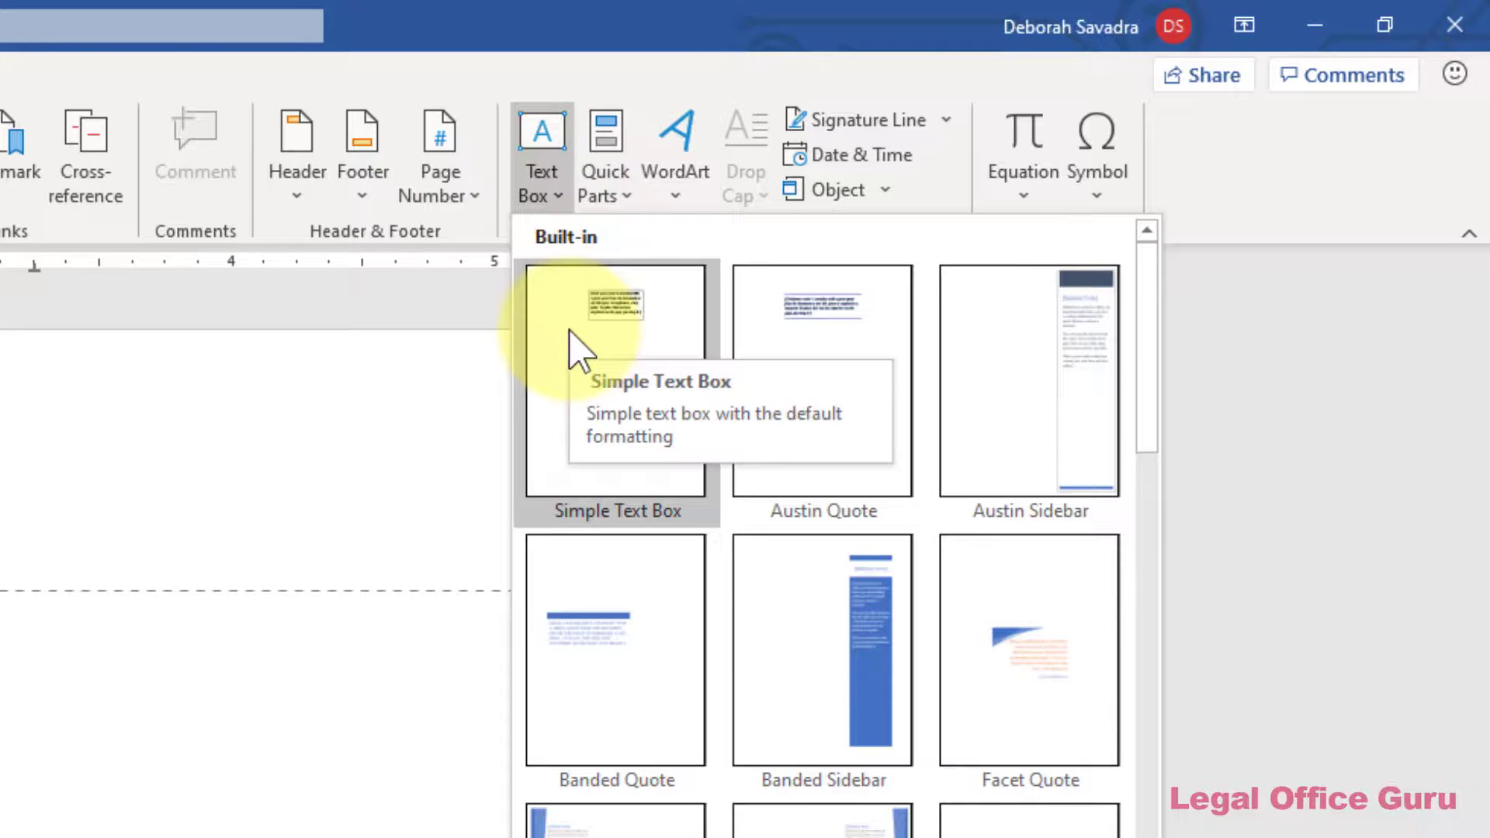
pyautogui.click(578, 349)
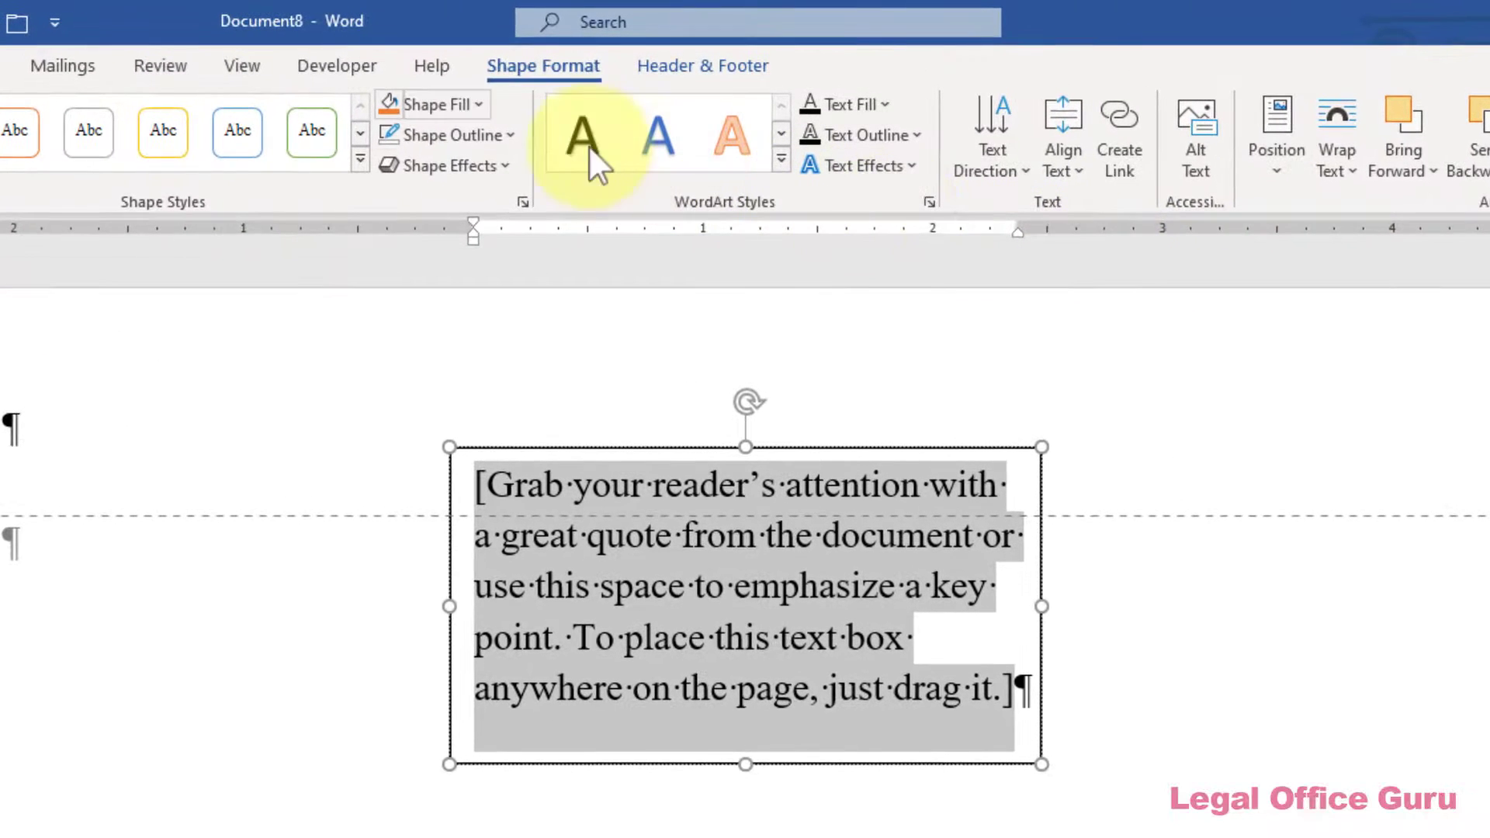
pyautogui.click(486, 126)
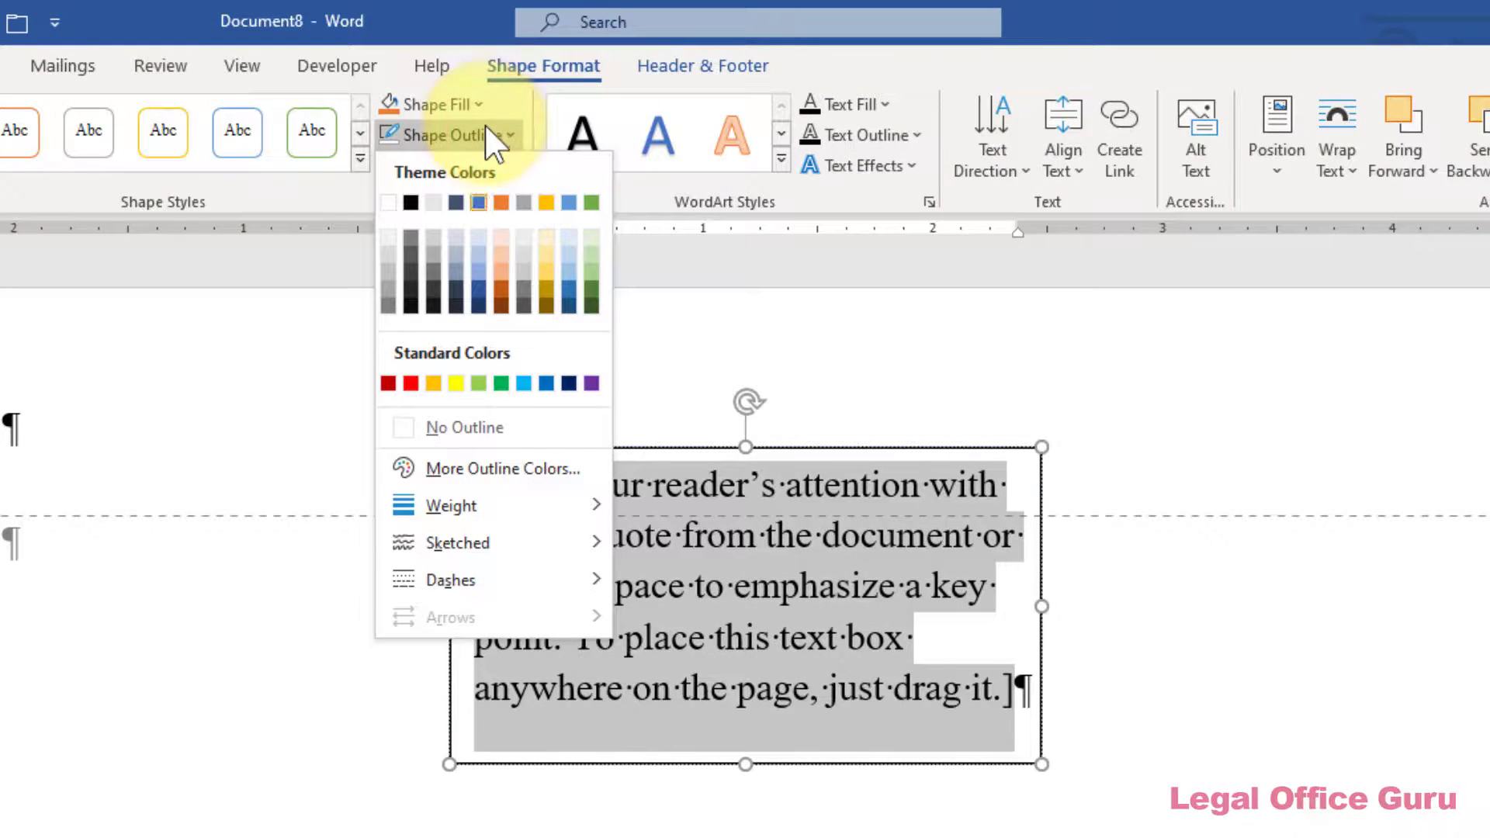
pyautogui.click(478, 427)
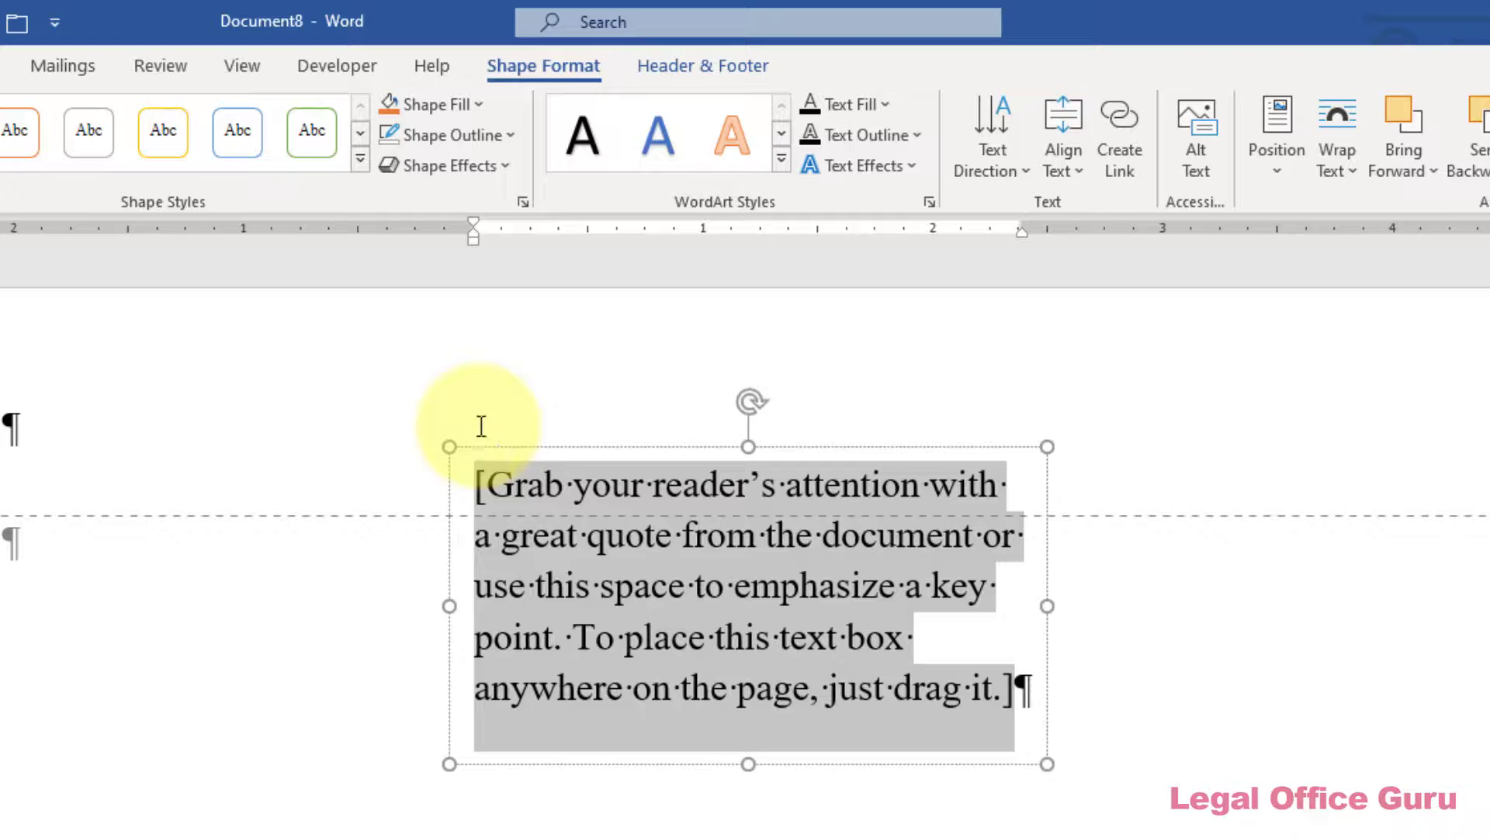
pyautogui.click(1290, 179)
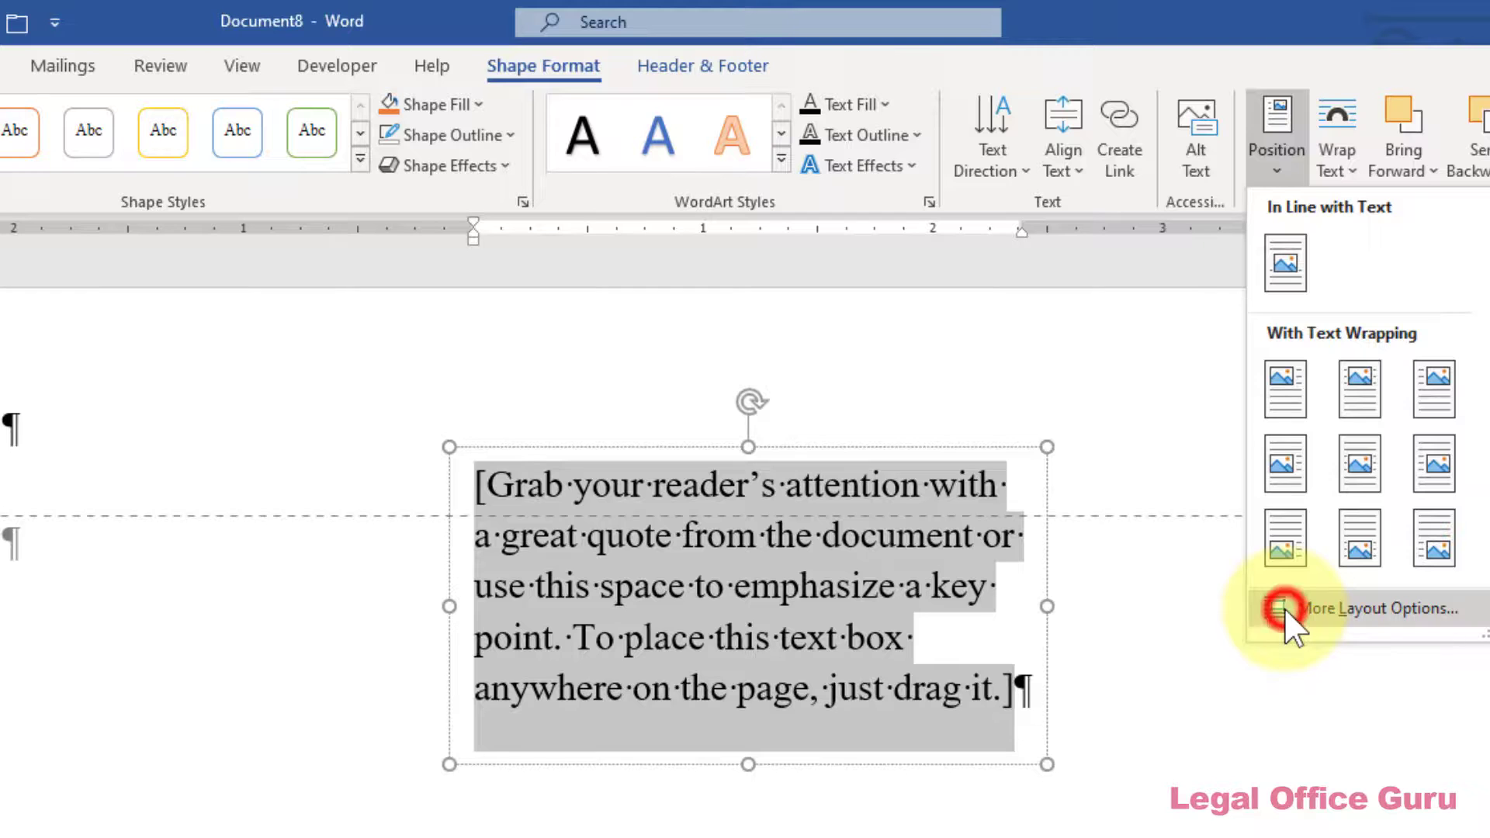
# Place the text box at -0.75" right of Column and 0.5" below Page, with overlap turned off
pyautogui.click(1284, 608)
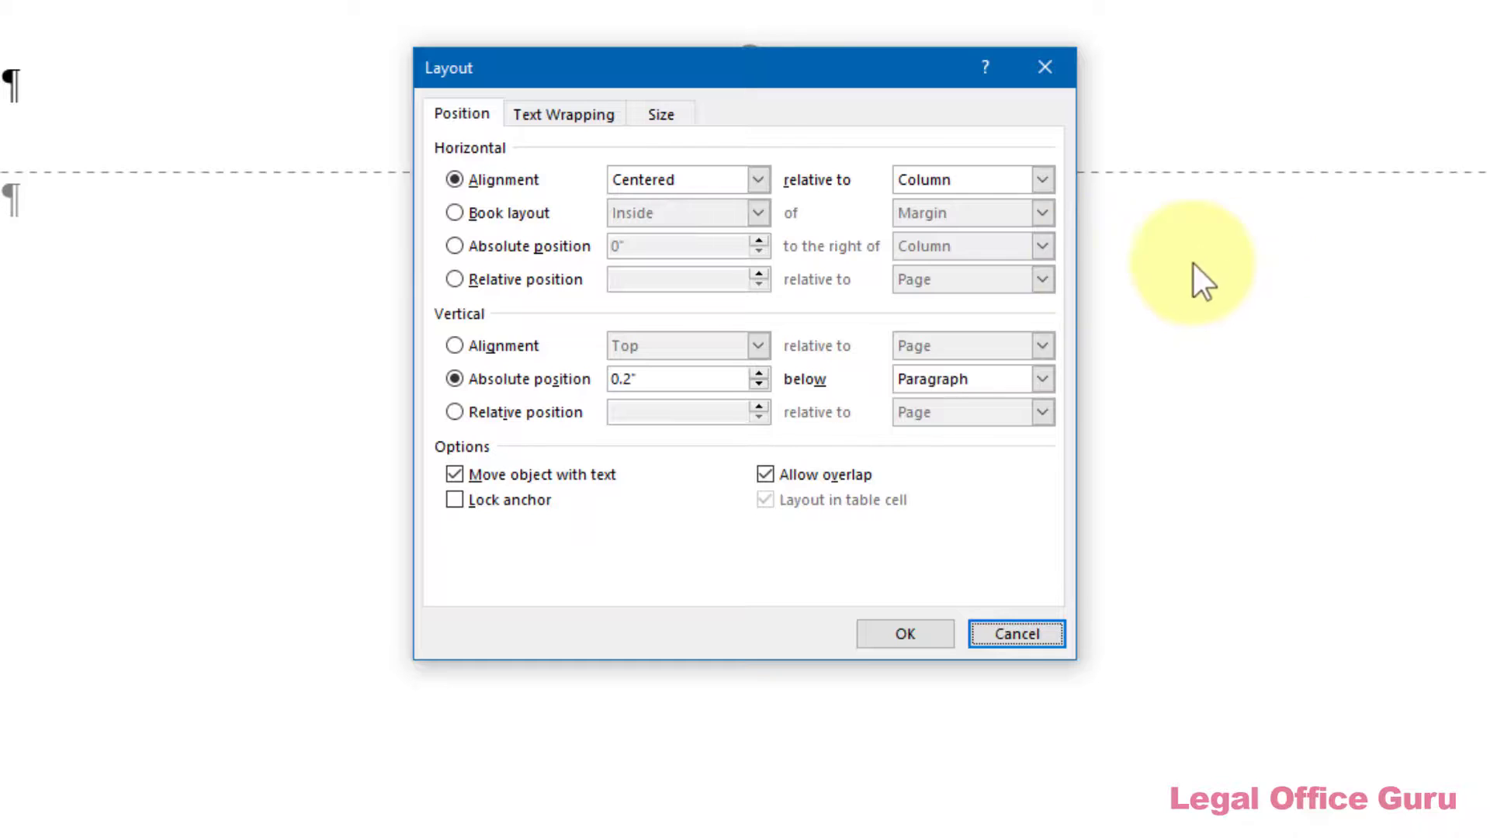
pyautogui.click(531, 247)
pyautogui.click(616, 245)
pyautogui.write('0.75')
pyautogui.click(927, 380)
pyautogui.click(912, 415)
pyautogui.click(760, 384)
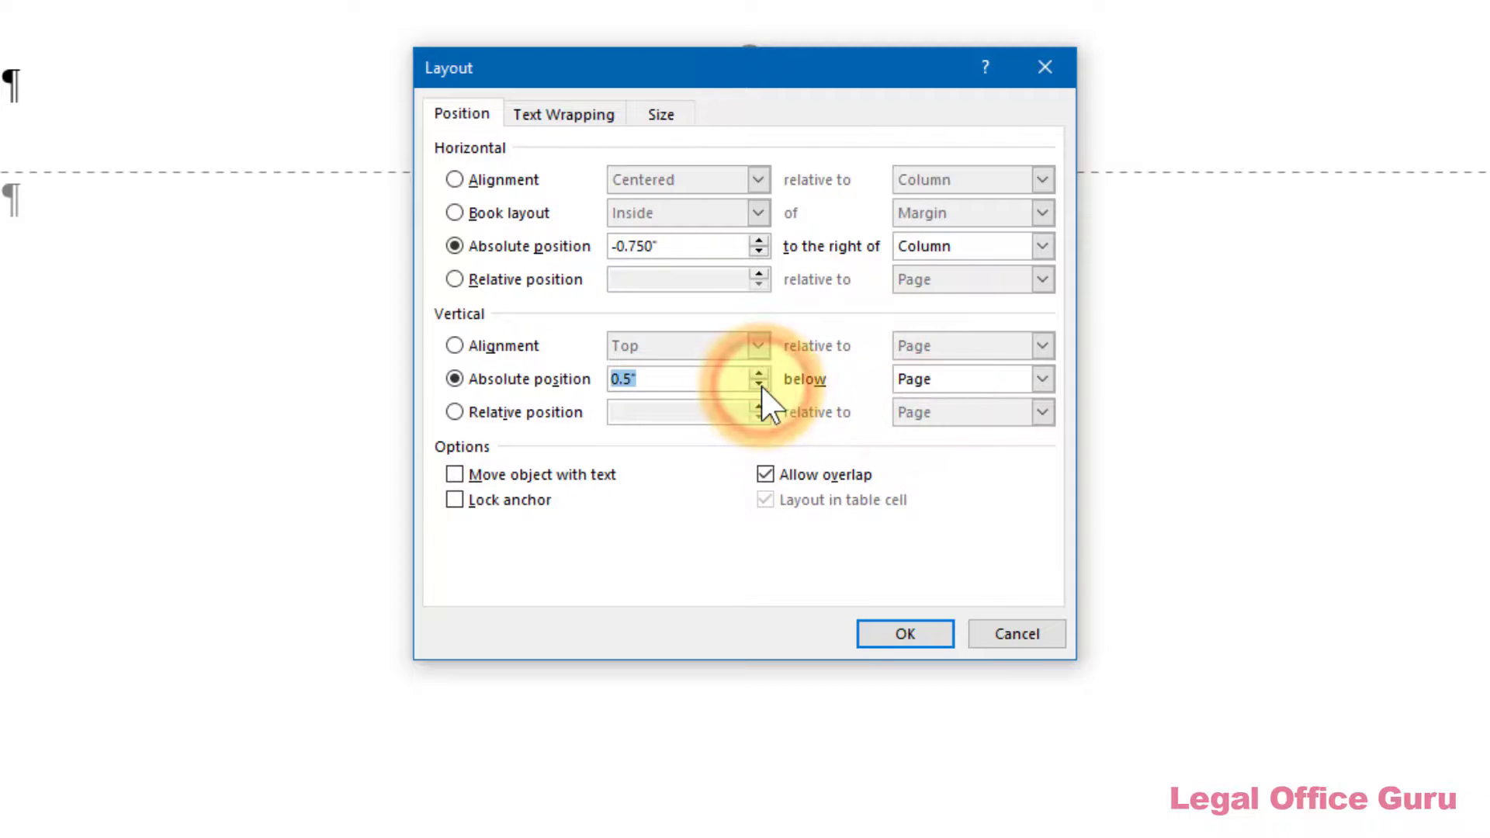
pyautogui.click(765, 474)
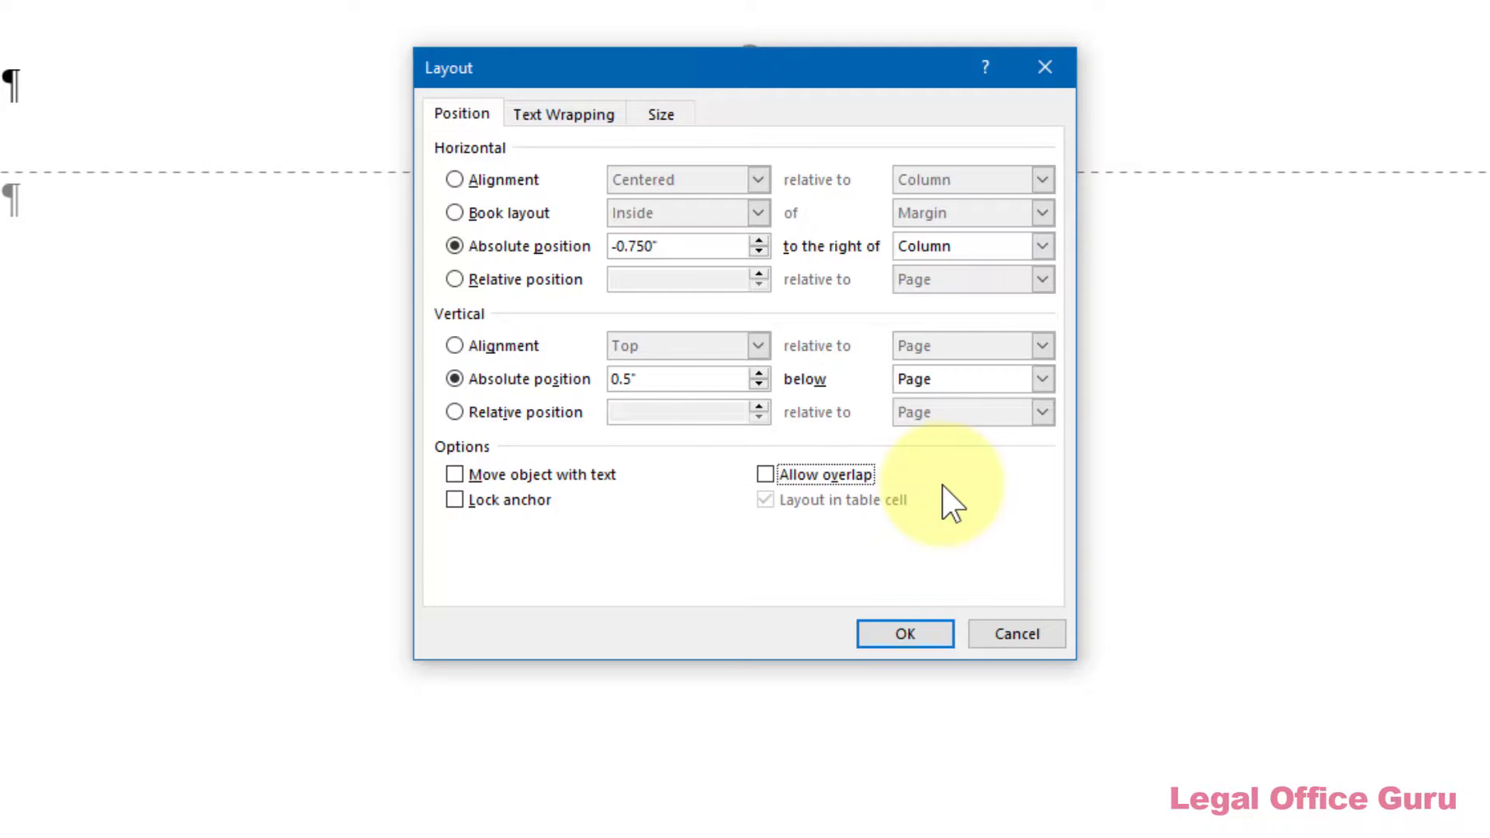
pyautogui.click(905, 635)
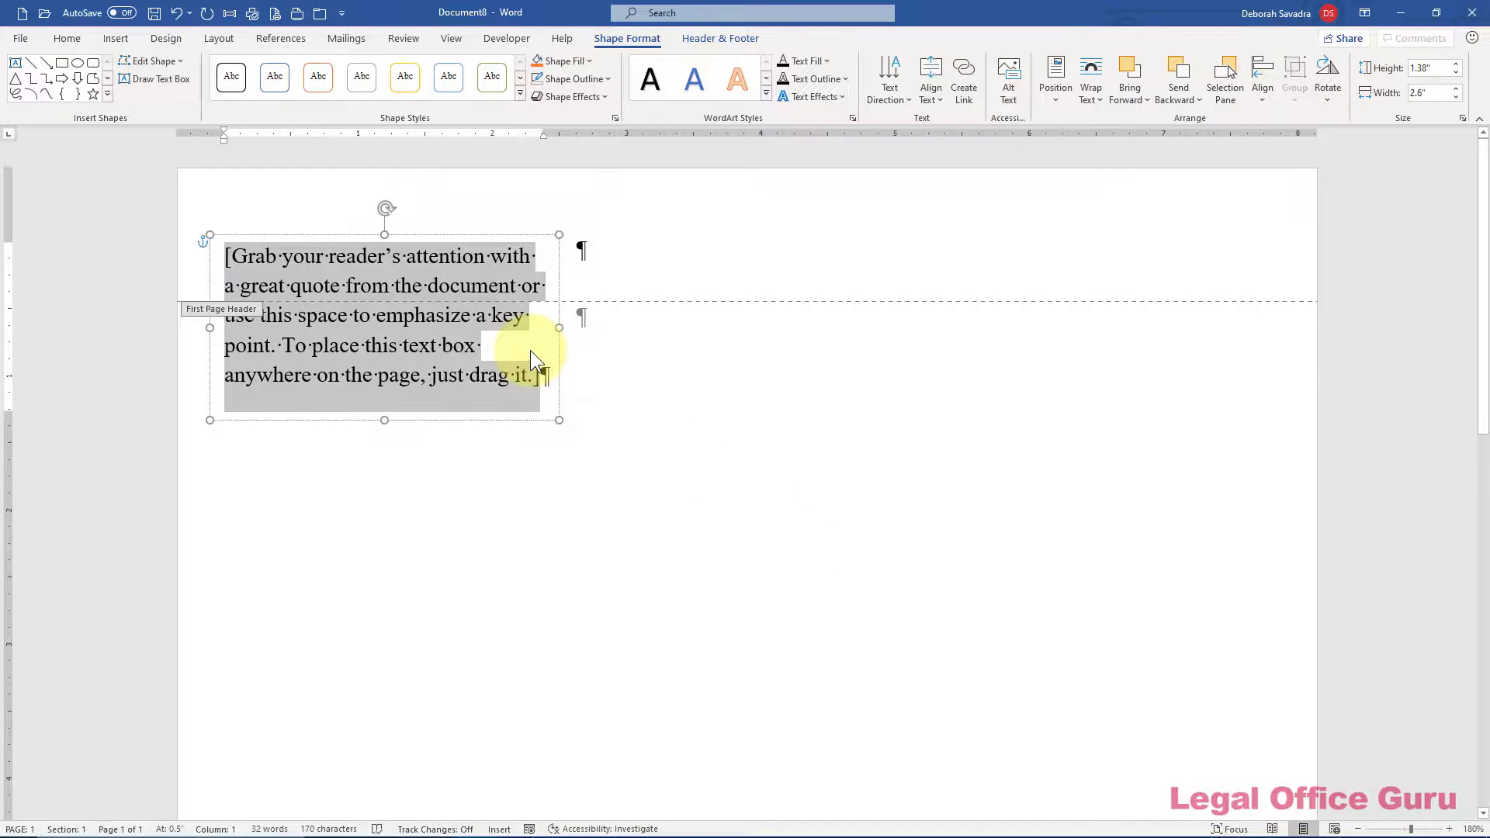
# Type the firm name and street address, then set Bookman Old Style with no space after
pyautogui.write('Smith, Jones & Associates')
pyautogui.press('Return')
pyautogui.write('1234 Main Street')
pyautogui.hotkey('ctrl', 'a')
pyautogui.click(221, 39)
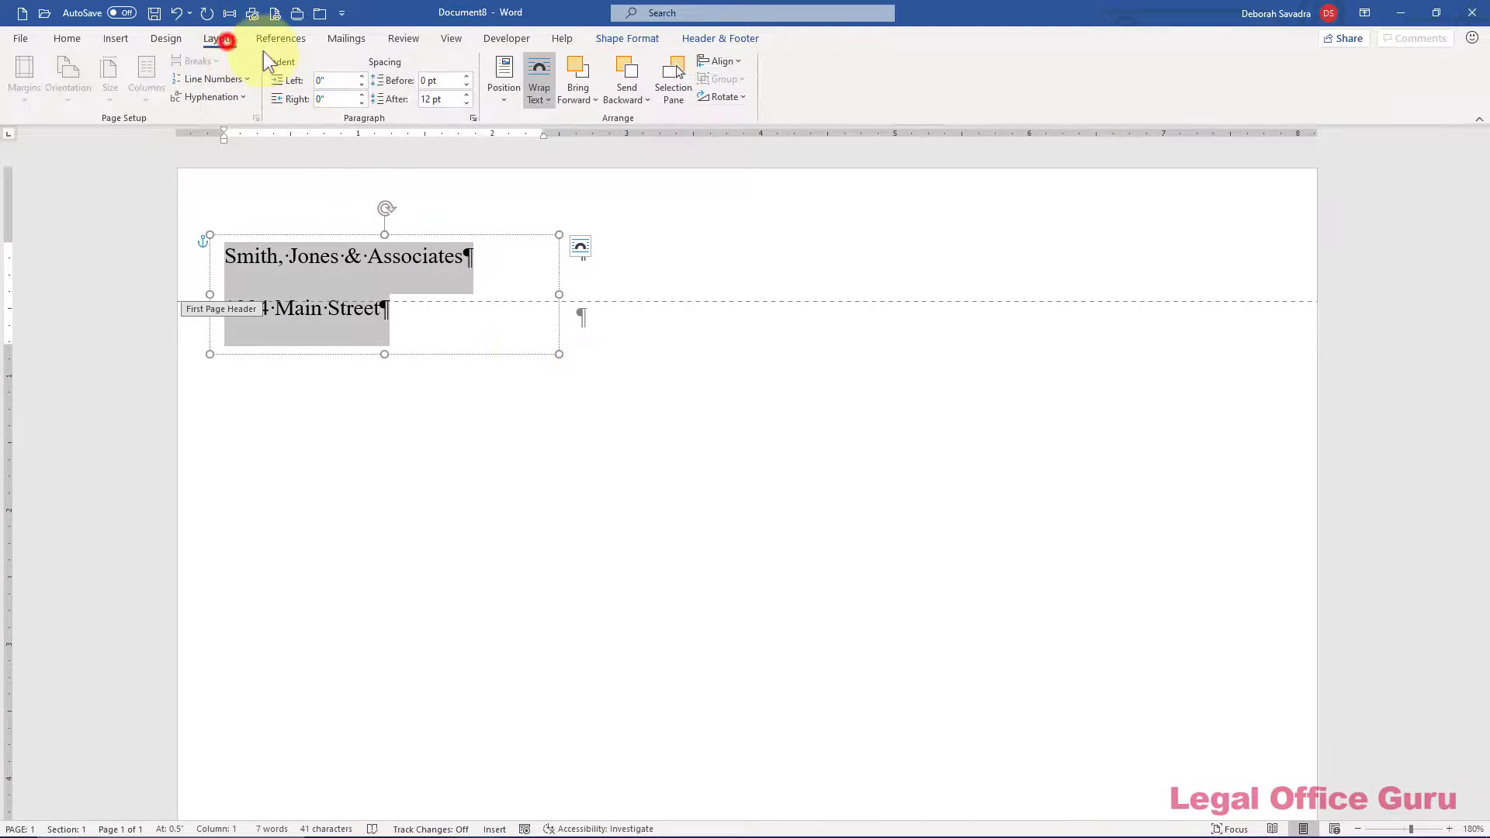
pyautogui.click(467, 103)
pyautogui.click(466, 103)
pyautogui.click(66, 39)
pyautogui.click(208, 68)
pyautogui.click(225, 174)
# Add the city line, the two partners' names and their e-mail addresses
pyautogui.click(469, 281)
pyautogui.press('Return')
pyautogui.write('Anyt')
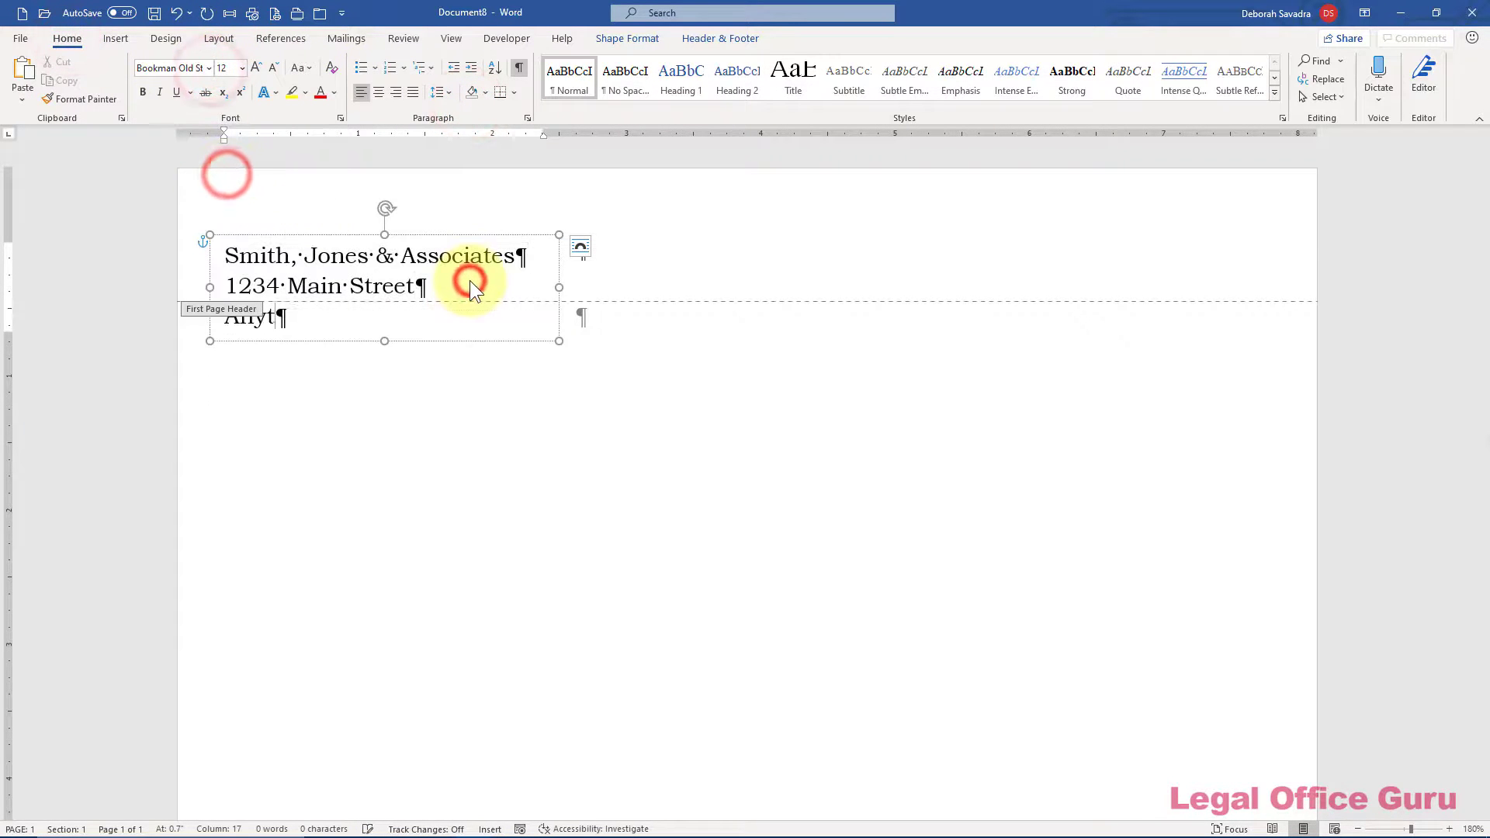
pyautogui.write('own, IN 12345')
pyautogui.press('Return')
pyautogui.press('Return')
pyautogui.write('John Jone')
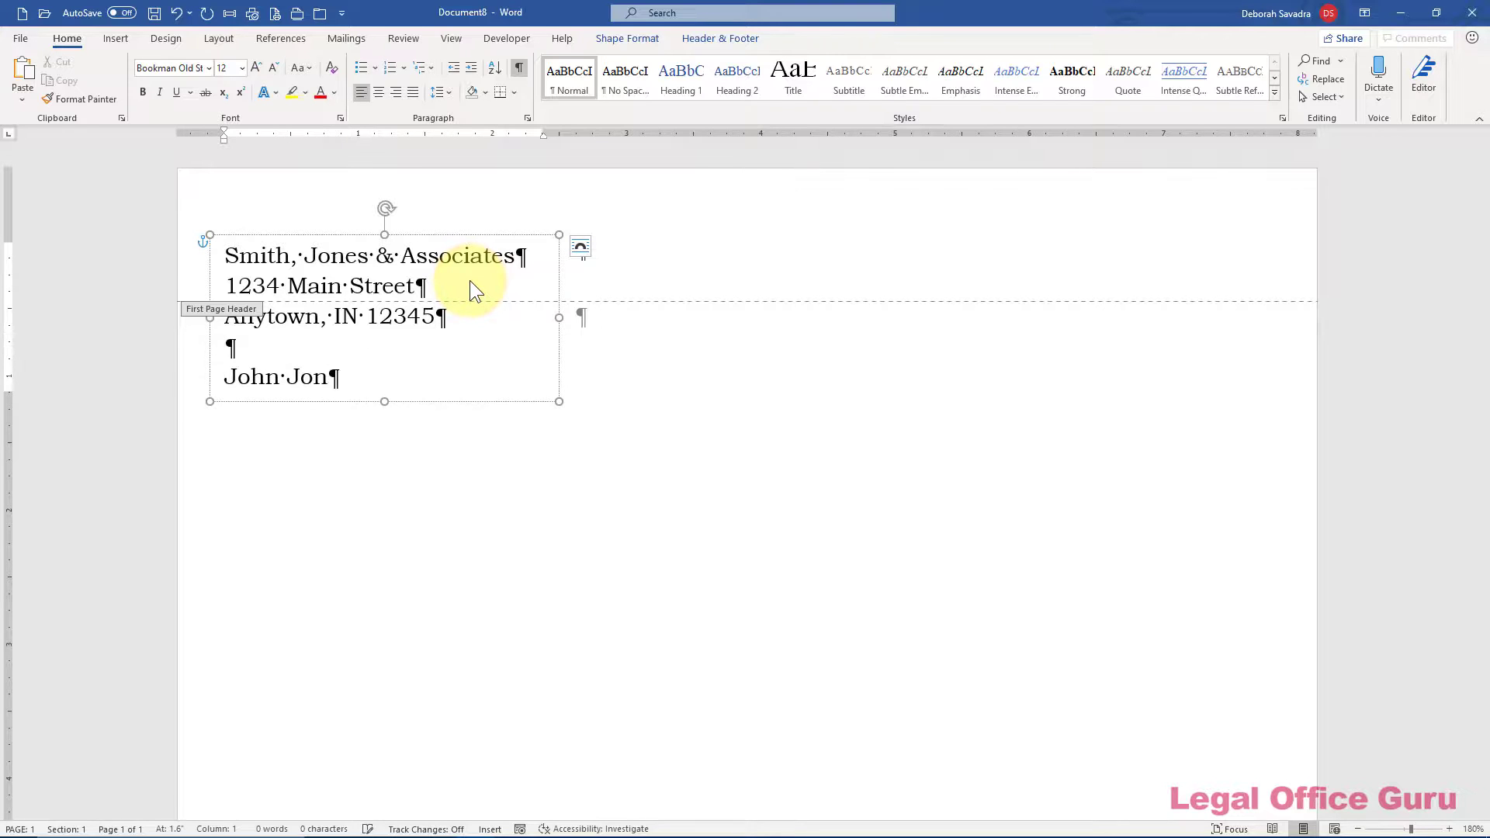
pyautogui.press('BackSpace')
pyautogui.press('BackSpace')
pyautogui.press('BackSpace')
pyautogui.press('BackSpace')
pyautogui.write('Smith')
pyautogui.press('Return')
pyautogui.write('John Jones')
pyautogui.press('Up')
pyautogui.press('Return')
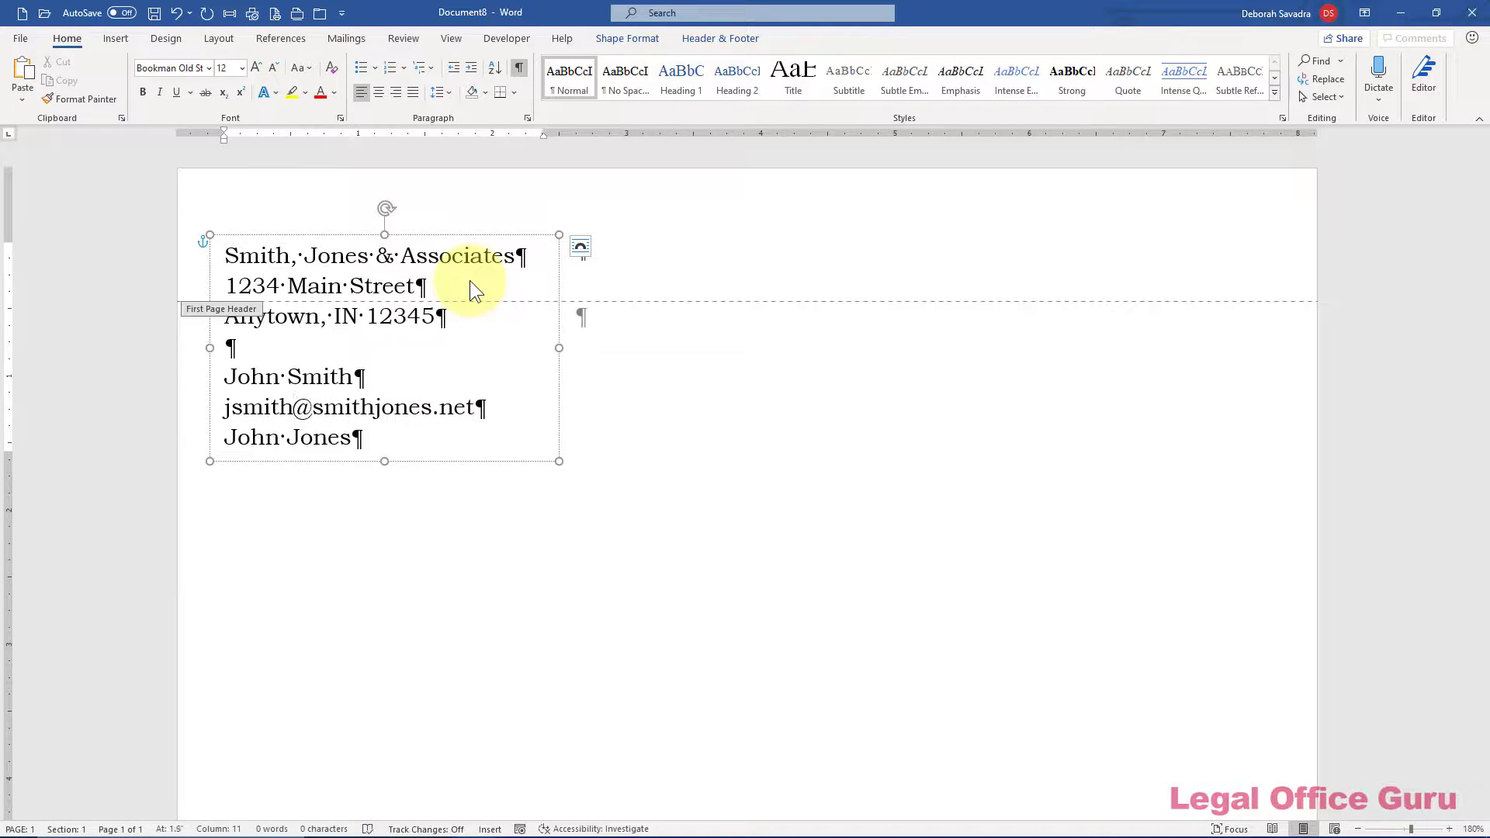
pyautogui.press('Return')
pyautogui.press('Return')
pyautogui.press('Return')
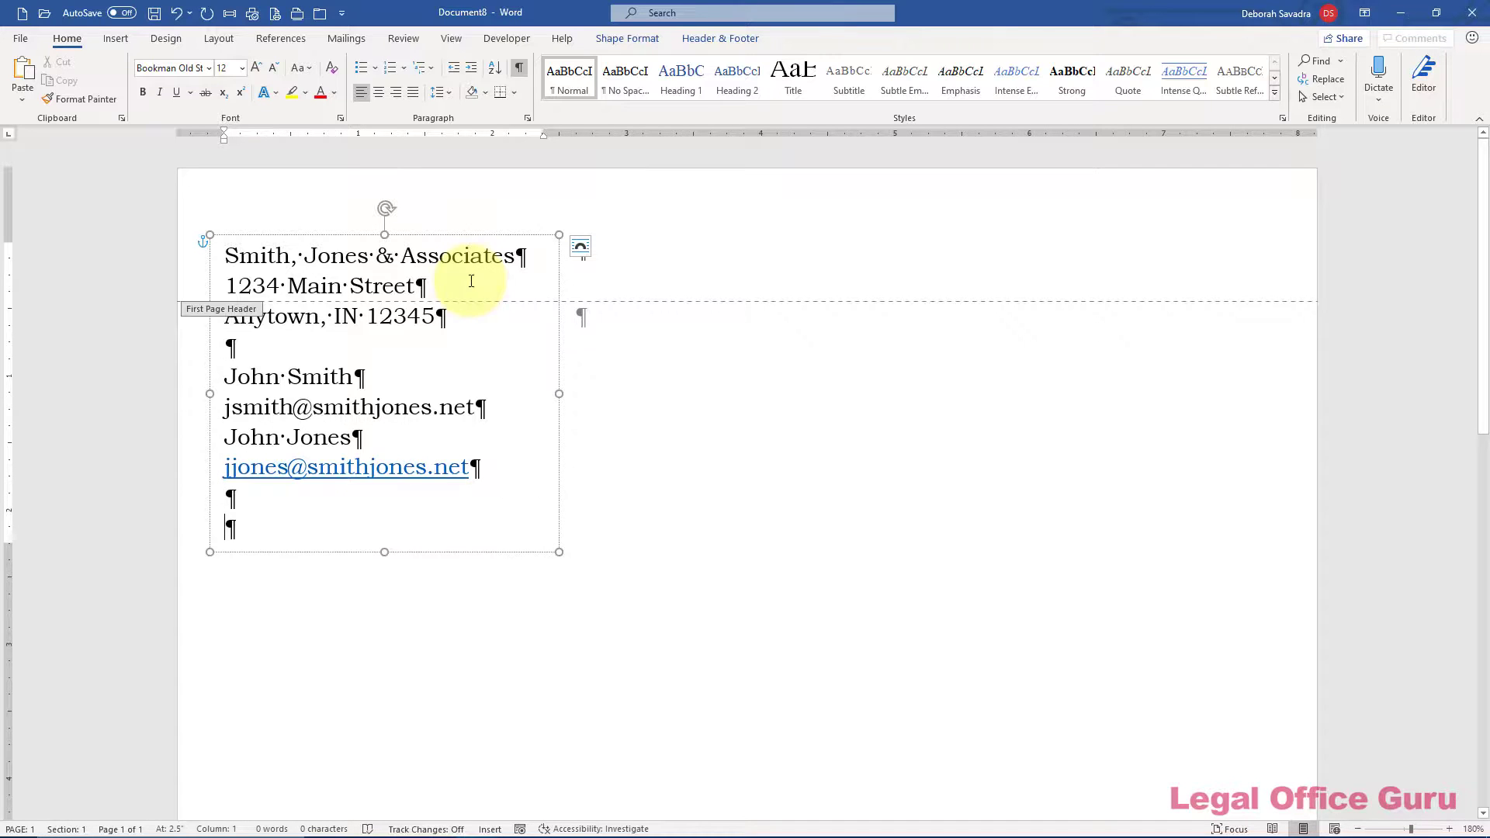
# Remove the second e-mail's hyperlink and add the voice and fax phone numbers
pyautogui.rightClick(377, 467)
pyautogui.click(425, 639)
pyautogui.click(339, 532)
pyautogui.write('215-555-1234 (voice)')
pyautogui.press('Return')
pyautogui.write('215-555-5')
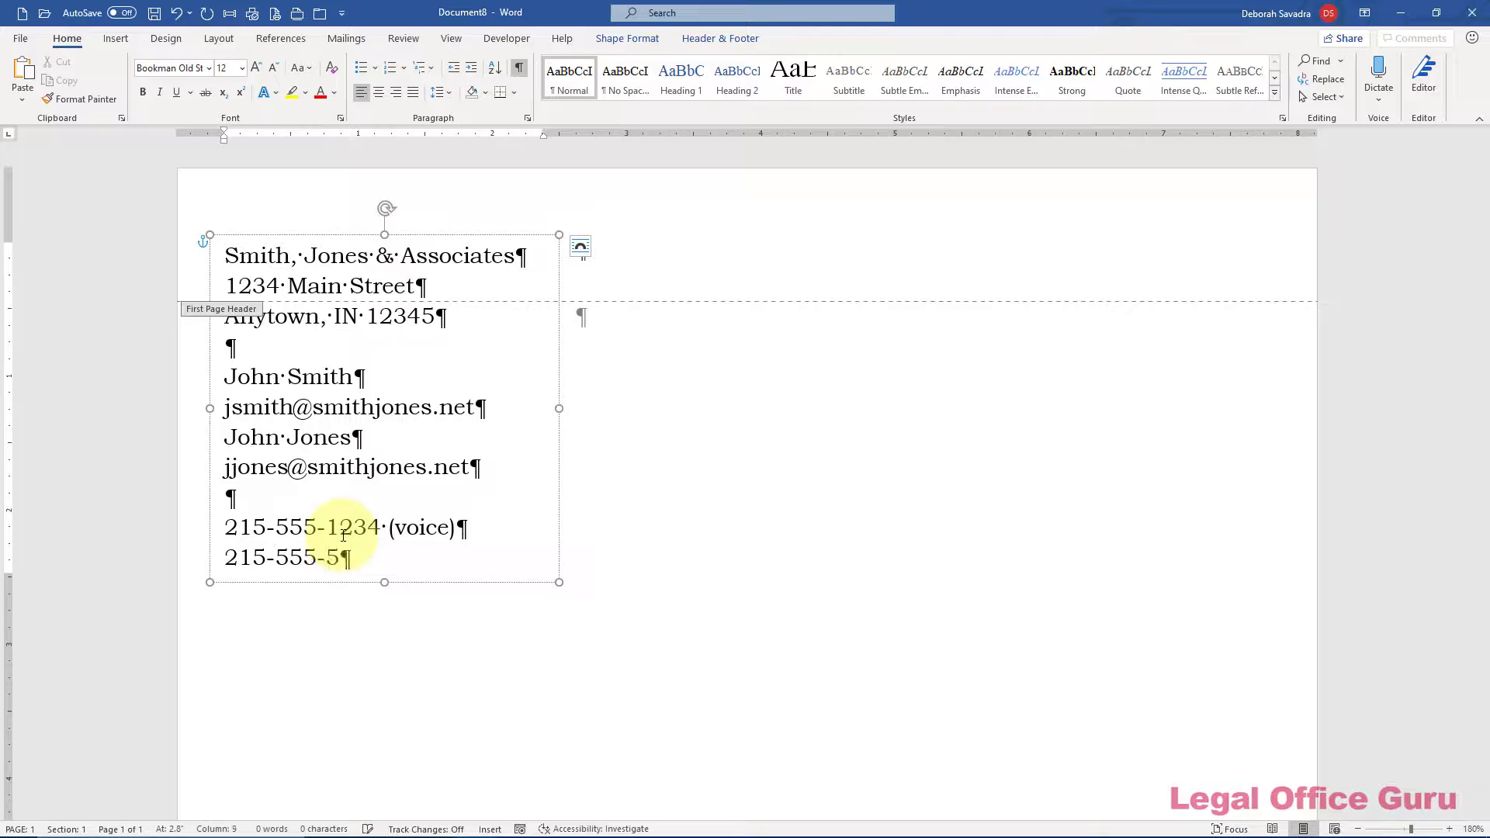
pyautogui.write('678 (fax)')
pyautogui.press('Return')
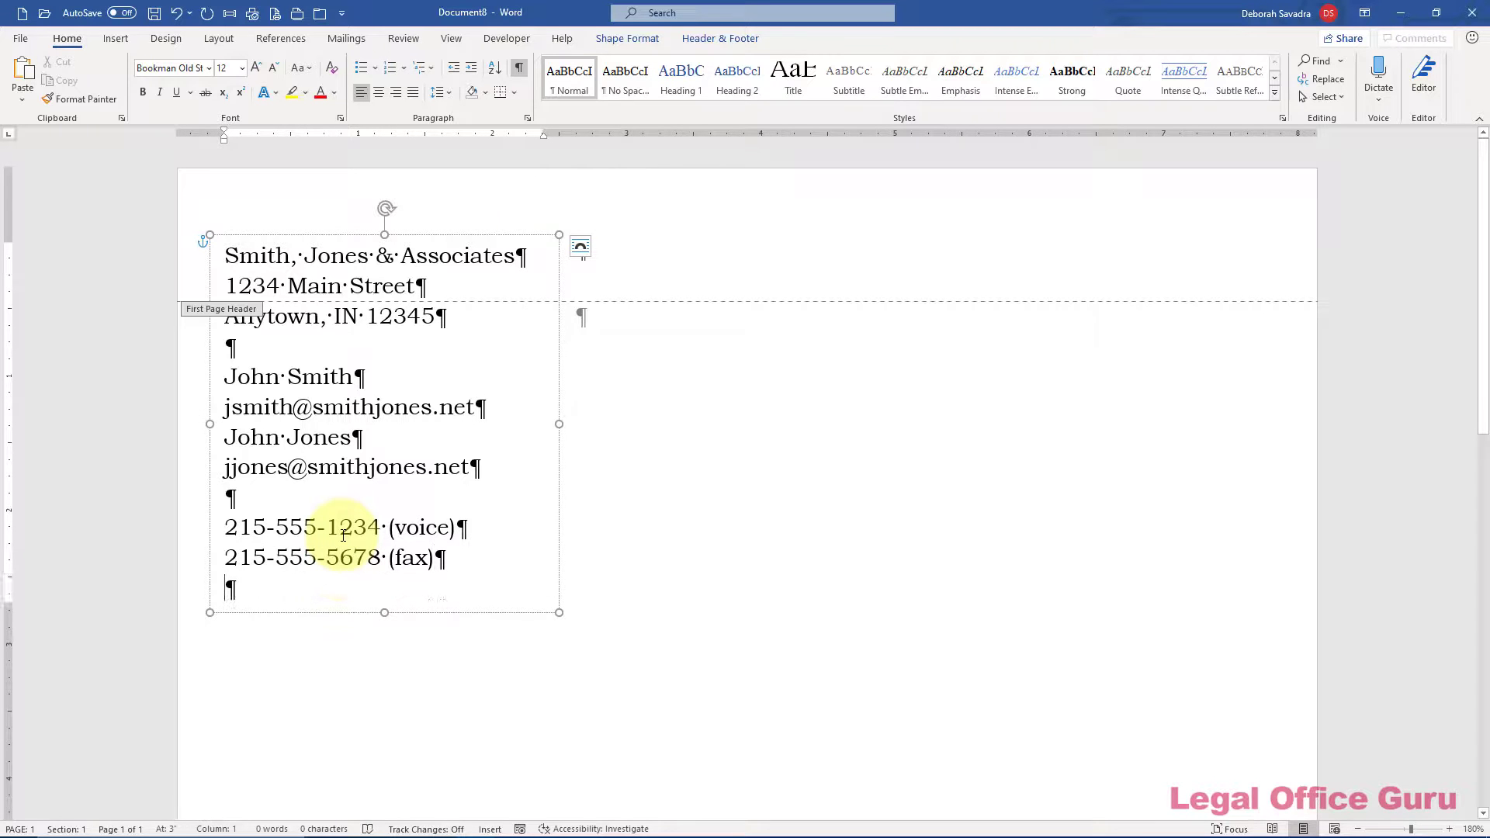
# Make the firm name bold, small caps, 14 pt
pyautogui.moveTo(225, 256); pyautogui.dragTo(536, 256)
pyautogui.hotkey('ctrl', 'b')
pyautogui.click(340, 118)
pyautogui.click(804, 425)
pyautogui.scroll(-1, 869, 334)
pyautogui.click(869, 349)
pyautogui.click(807, 590)
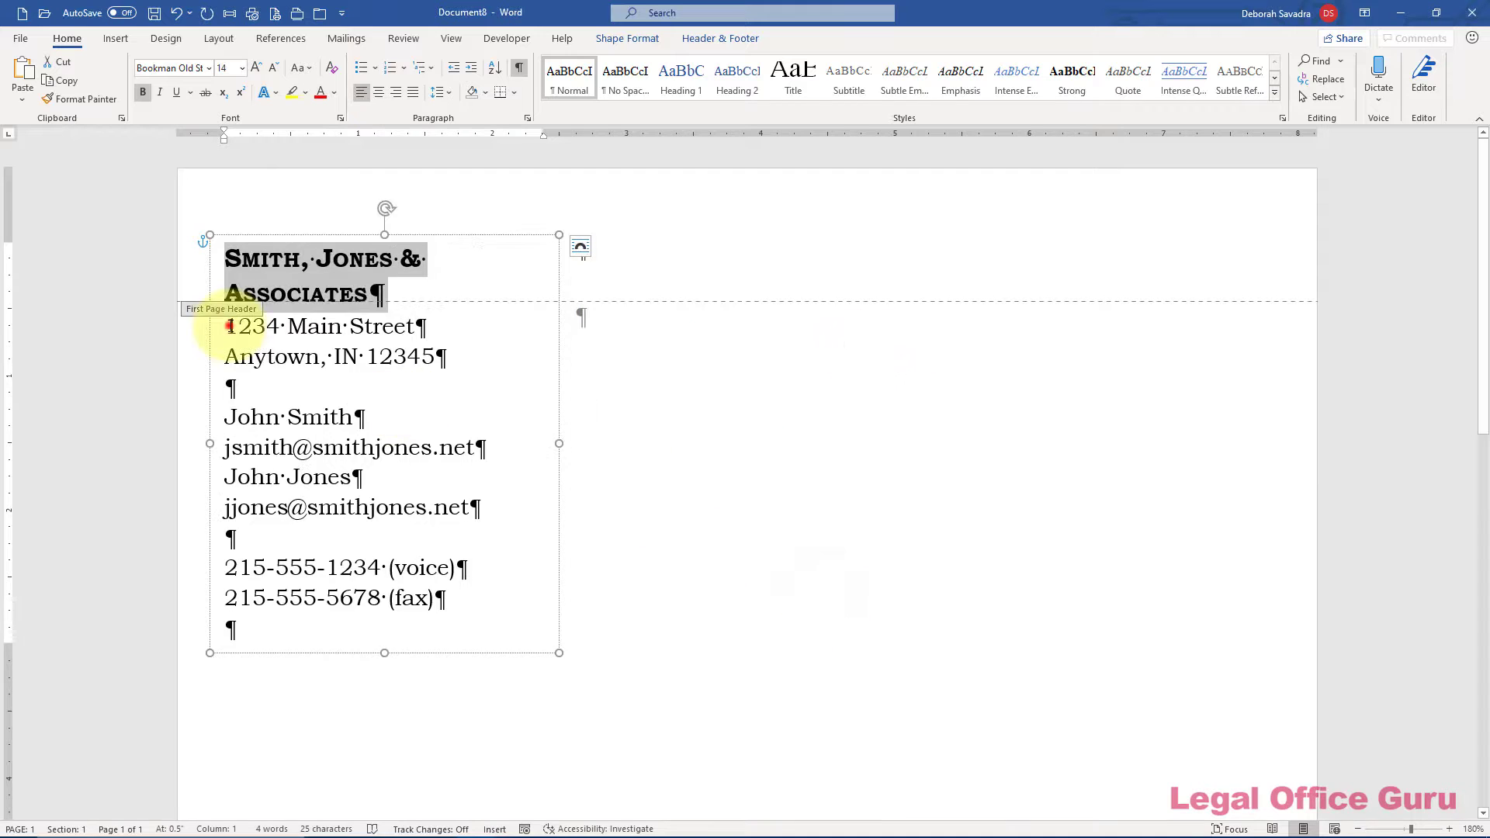
# Shrink the address and contact lines and add a plain empty line after the firm name
pyautogui.click(229, 326)
pyautogui.hotkey('ctrl', 'shift', 'End')
pyautogui.click(242, 67)
pyautogui.click(228, 119)
pyautogui.click(425, 296)
pyautogui.press('Return')
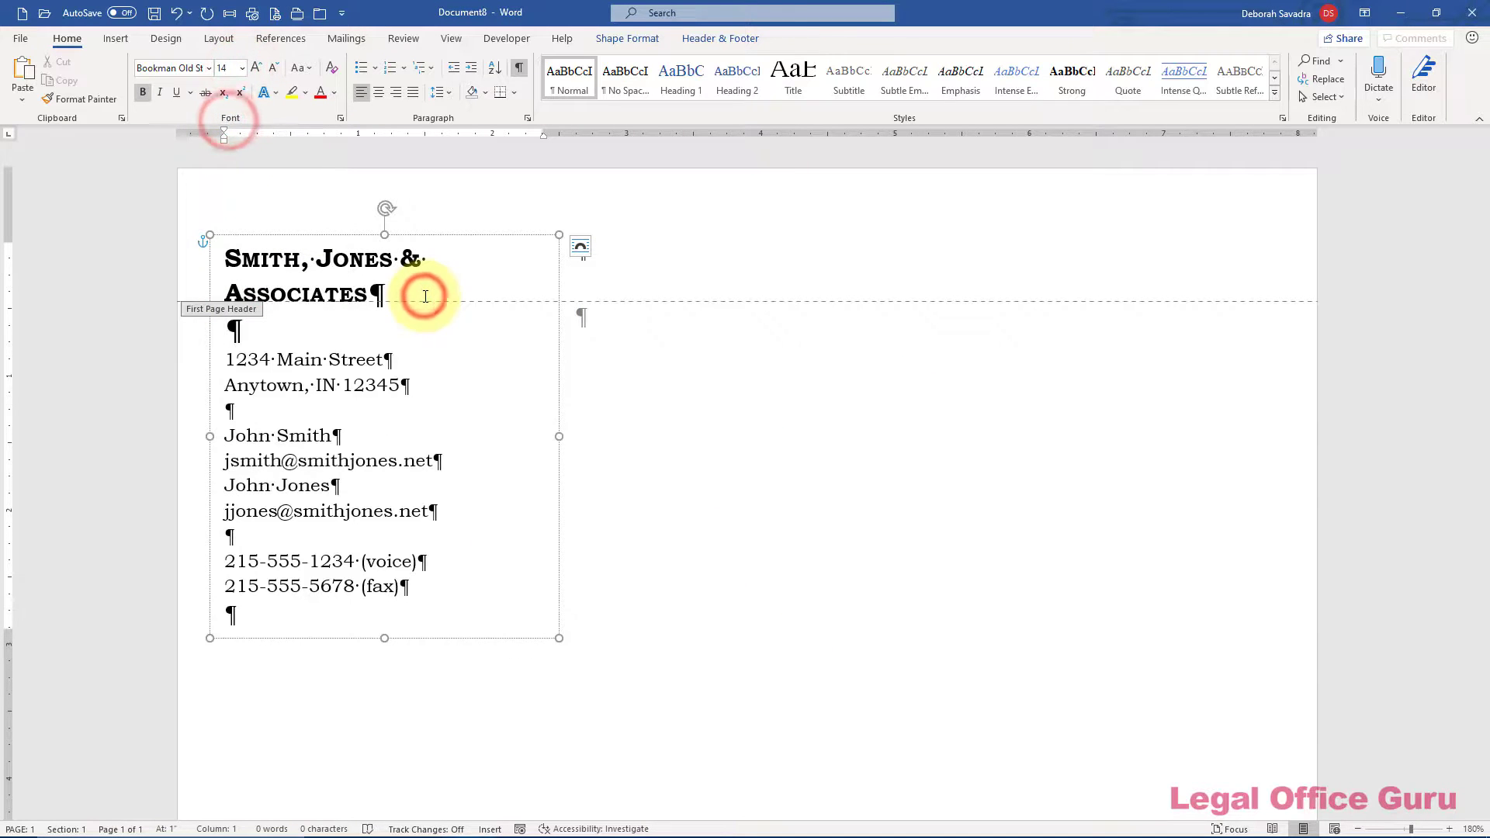
pyautogui.click(332, 68)
pyautogui.click(259, 339)
pyautogui.click(219, 38)
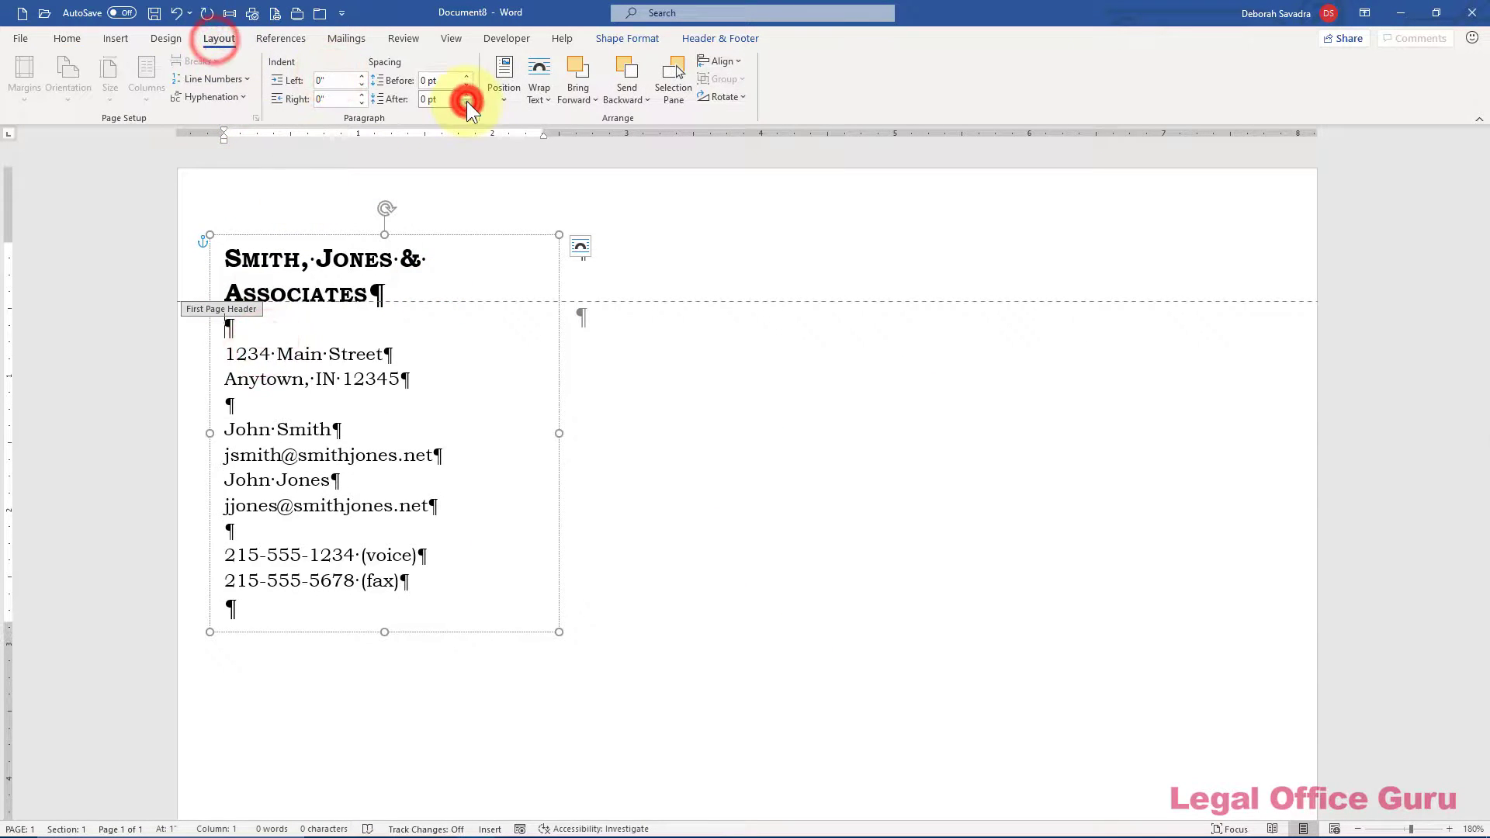
# Reduce the text box width and close the header and footer
pyautogui.click(559, 265)
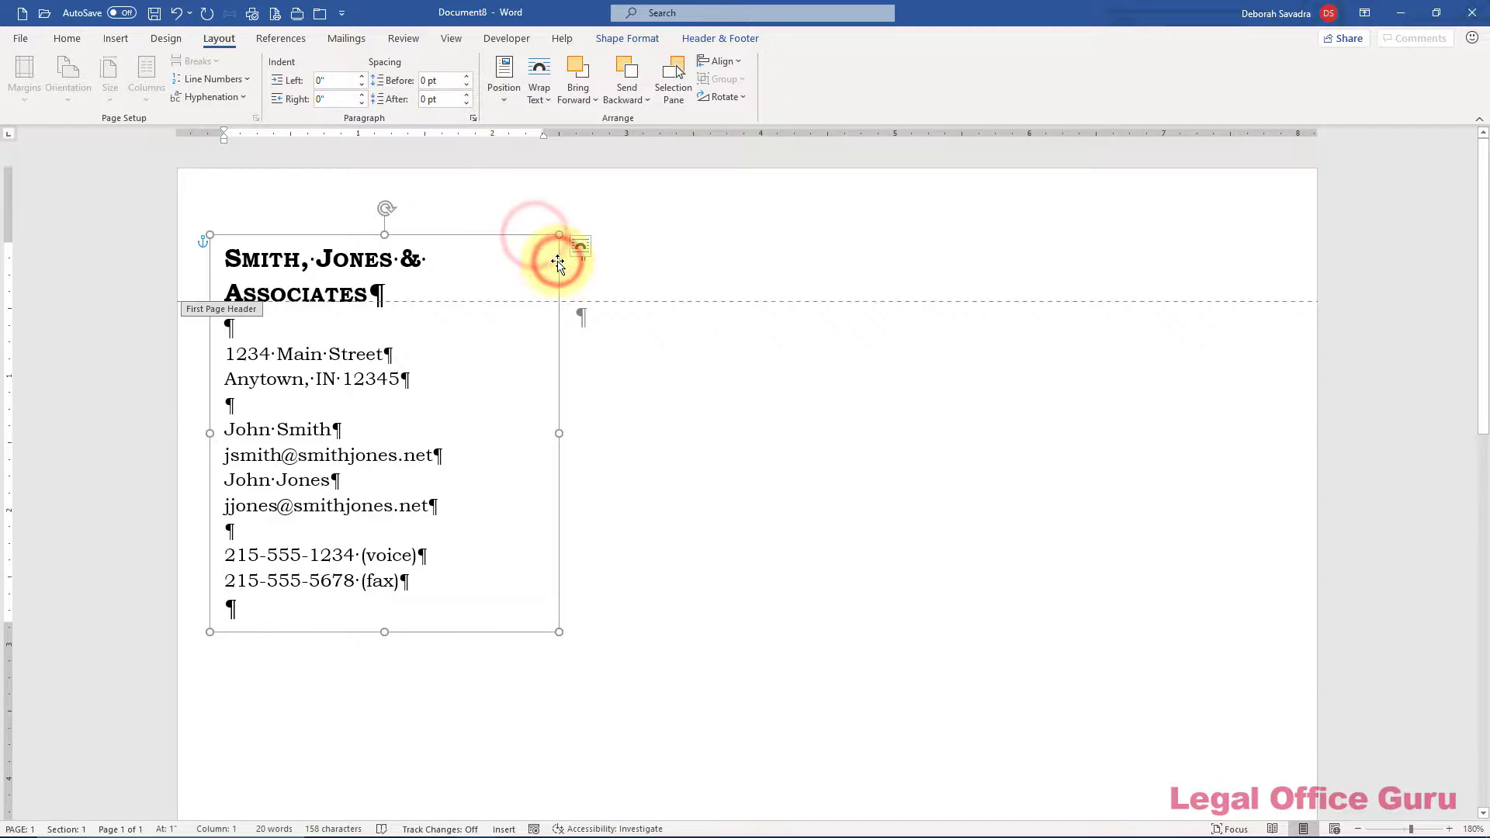
pyautogui.click(627, 38)
pyautogui.click(1456, 98)
pyautogui.click(1455, 98)
pyautogui.click(1456, 98)
pyautogui.click(1456, 98)
pyautogui.click(1456, 98)
pyautogui.click(1456, 98)
pyautogui.click(1456, 98)
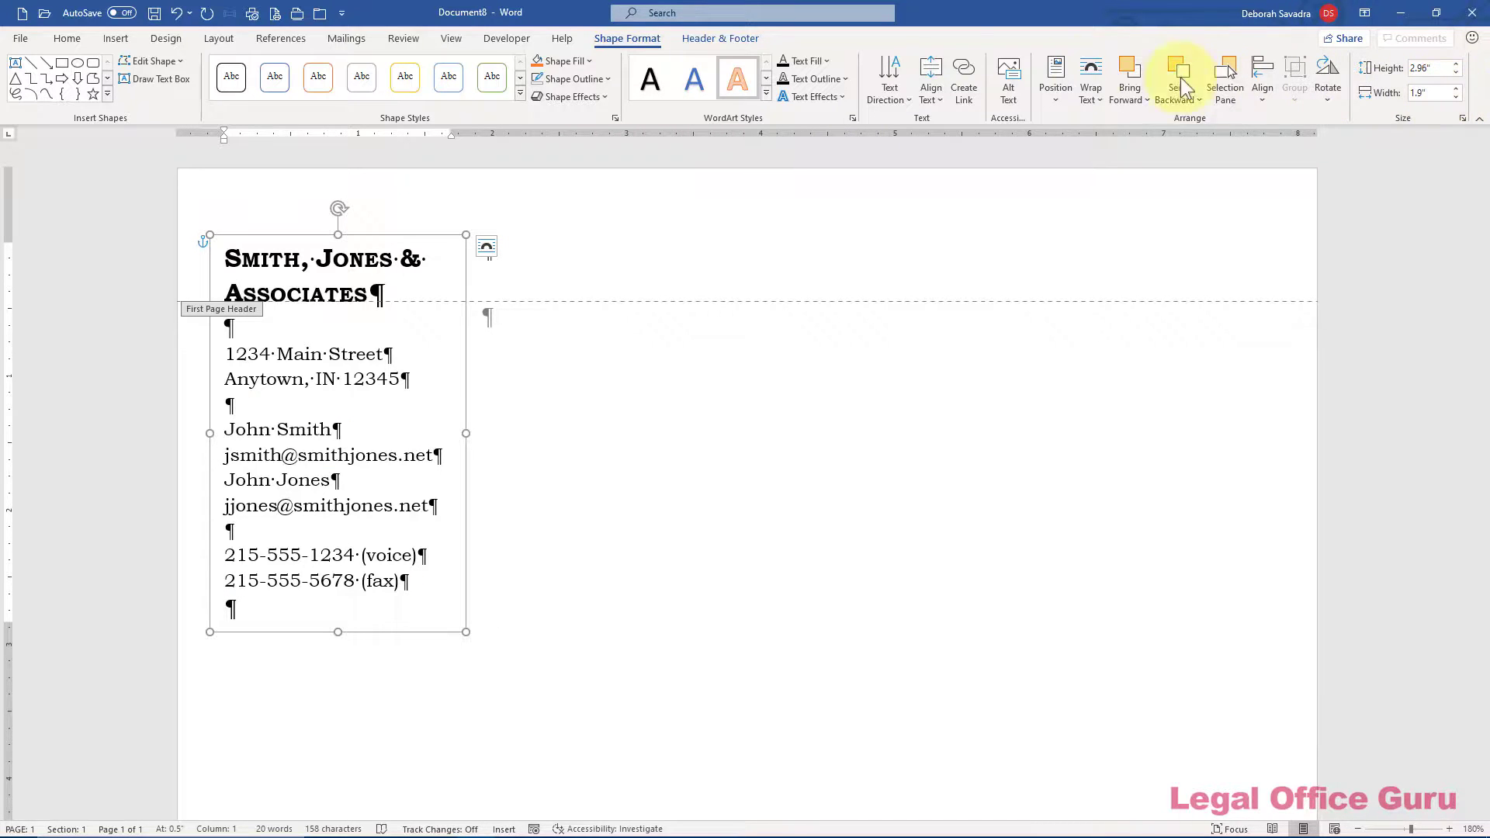
pyautogui.click(723, 41)
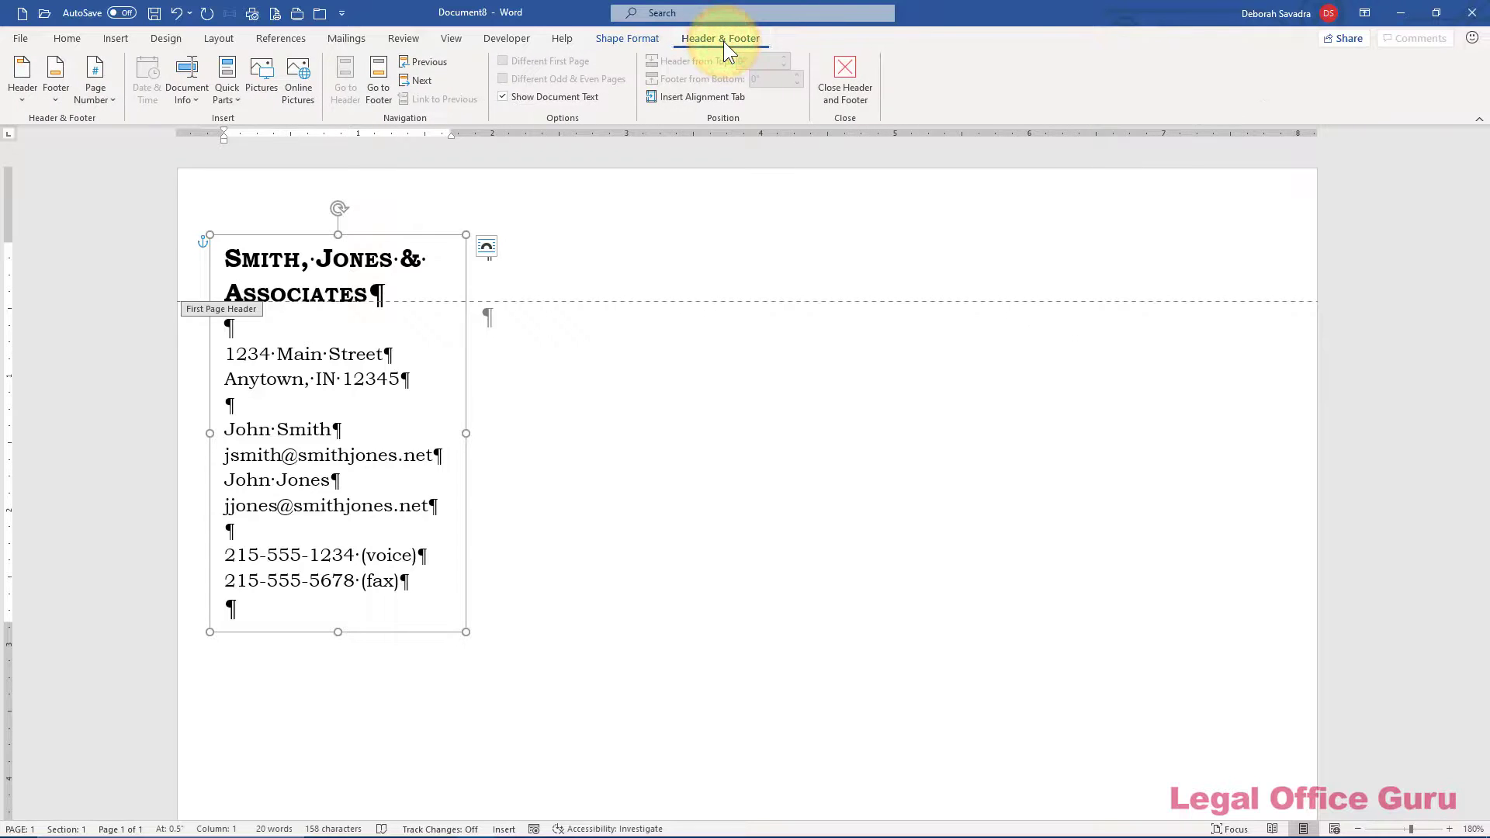
pyautogui.click(845, 71)
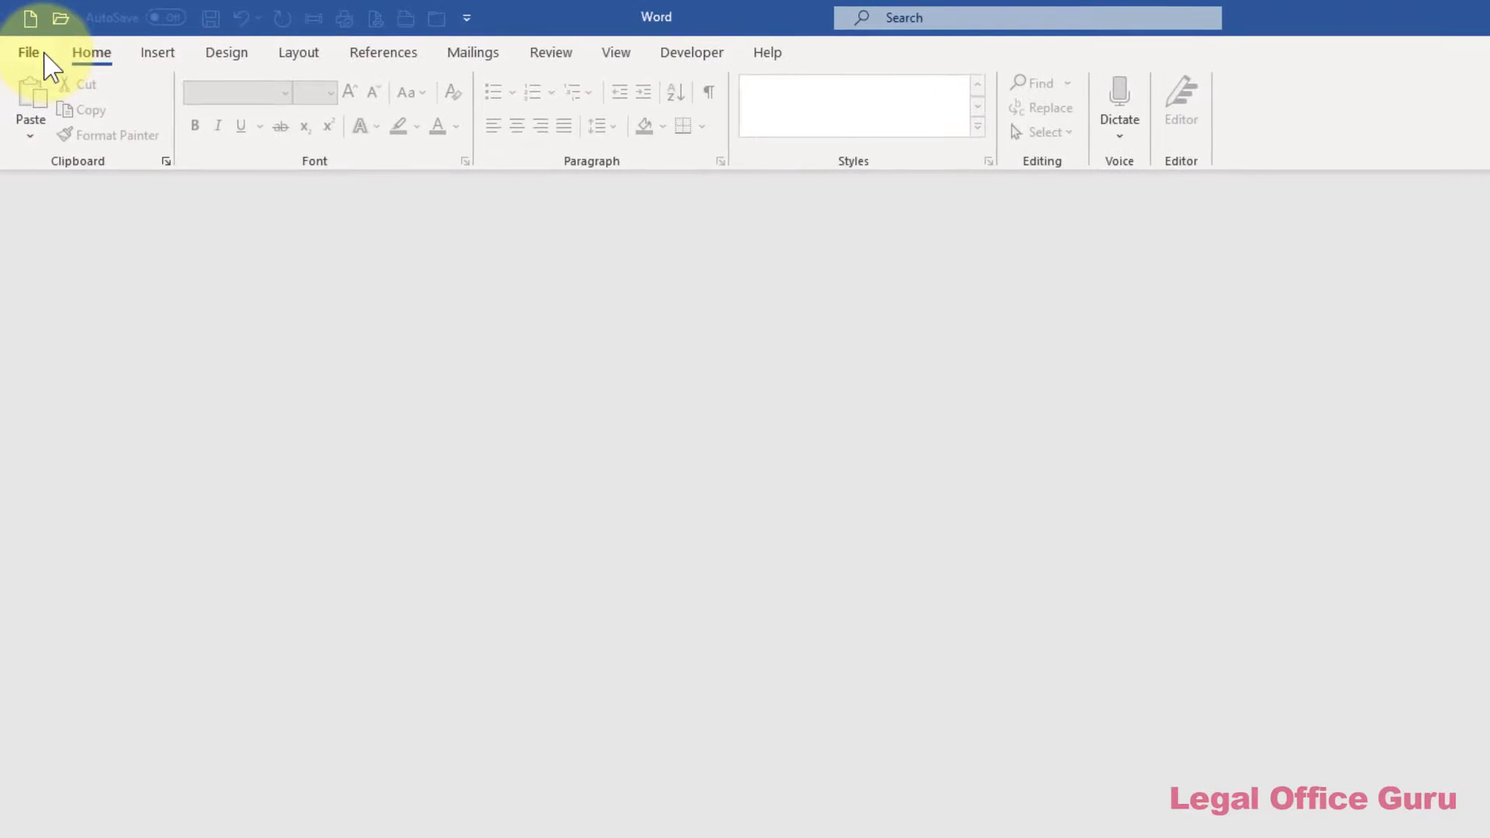
# Create a new document from the letterhead-side template under Personal templates
pyautogui.click(45, 54)
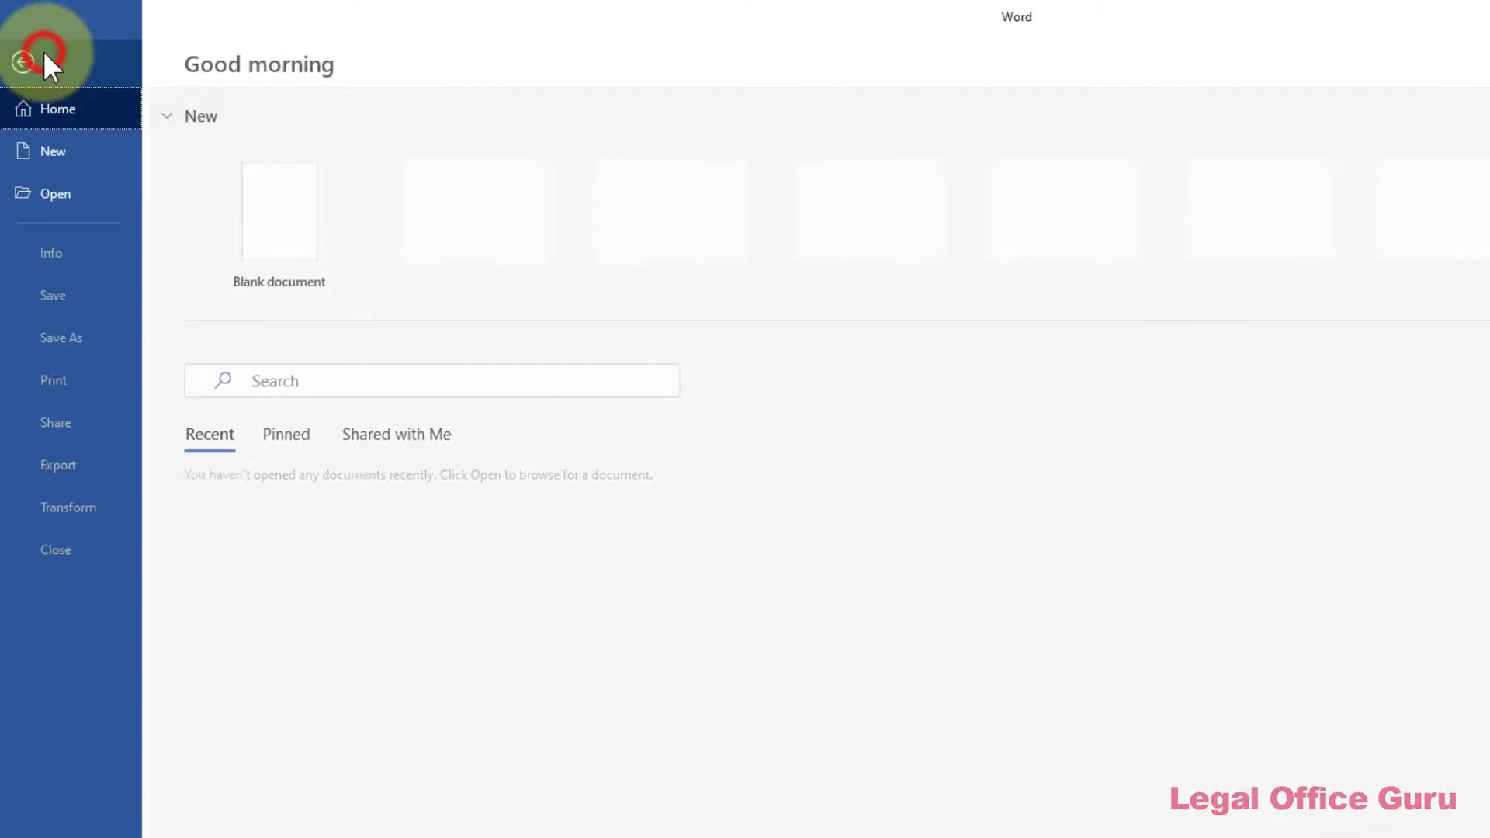
pyautogui.click(46, 155)
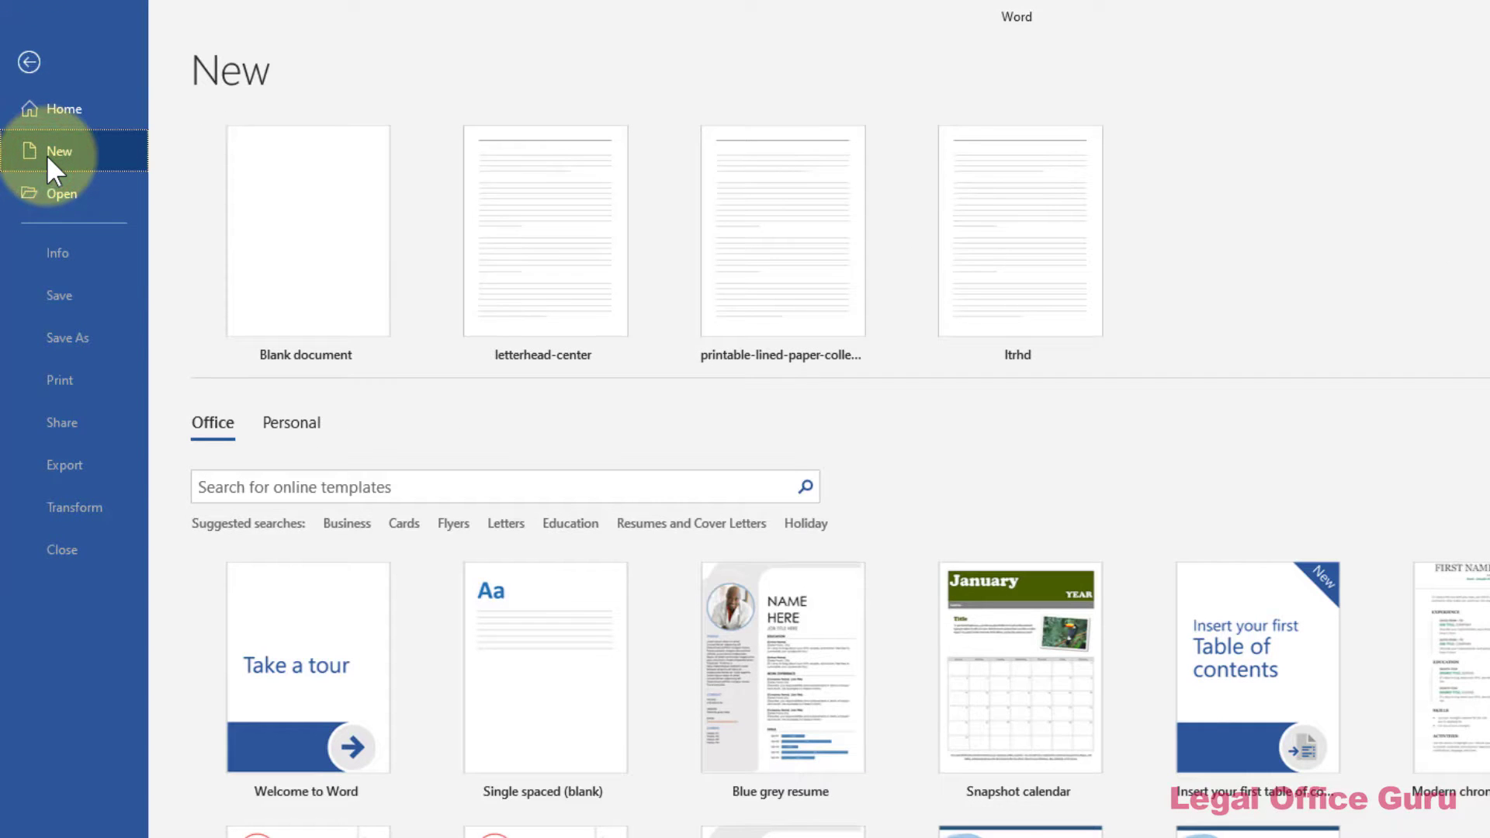
pyautogui.click(293, 432)
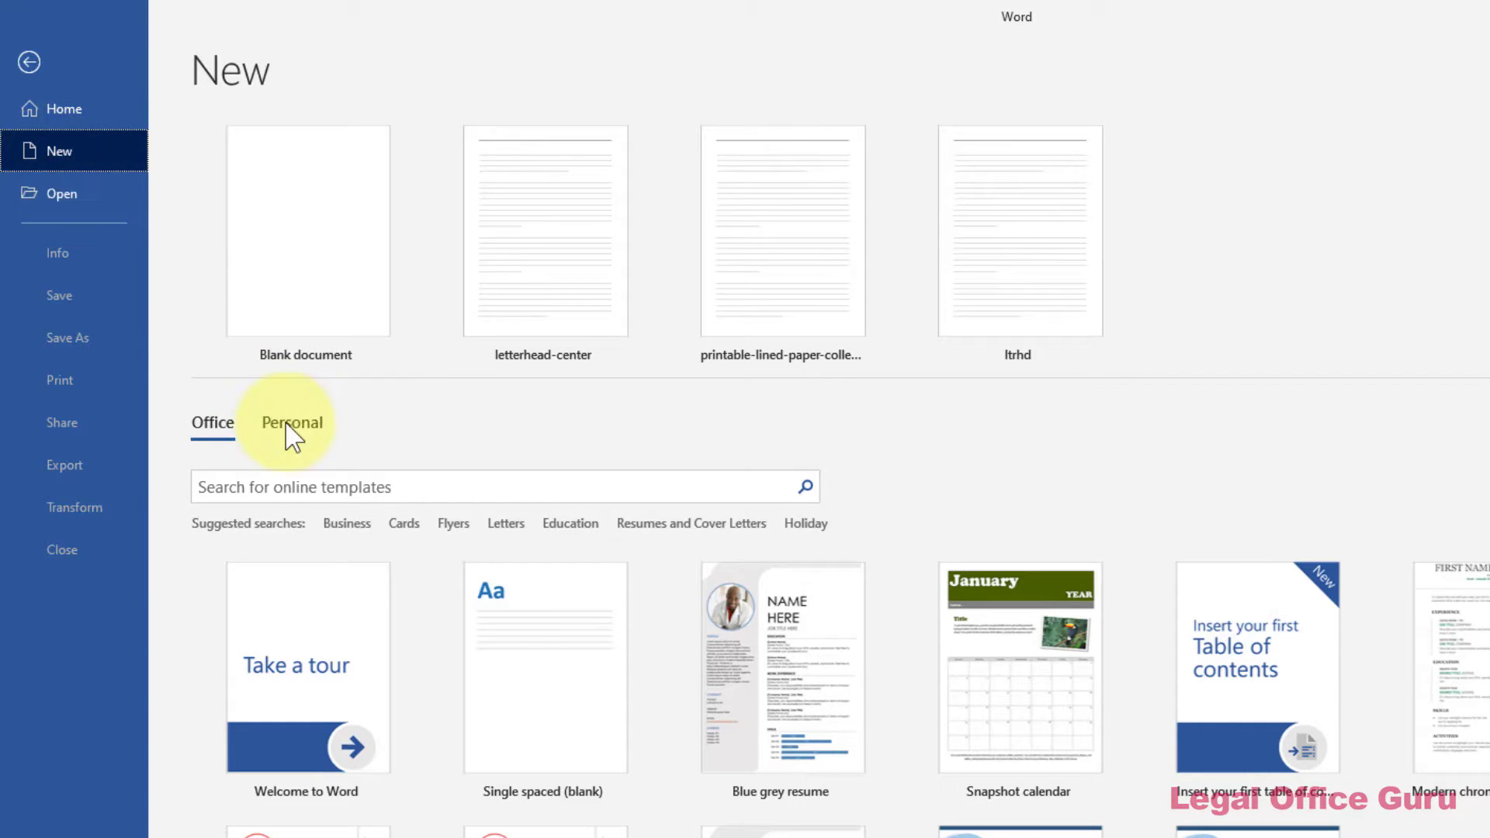
pyautogui.click(289, 427)
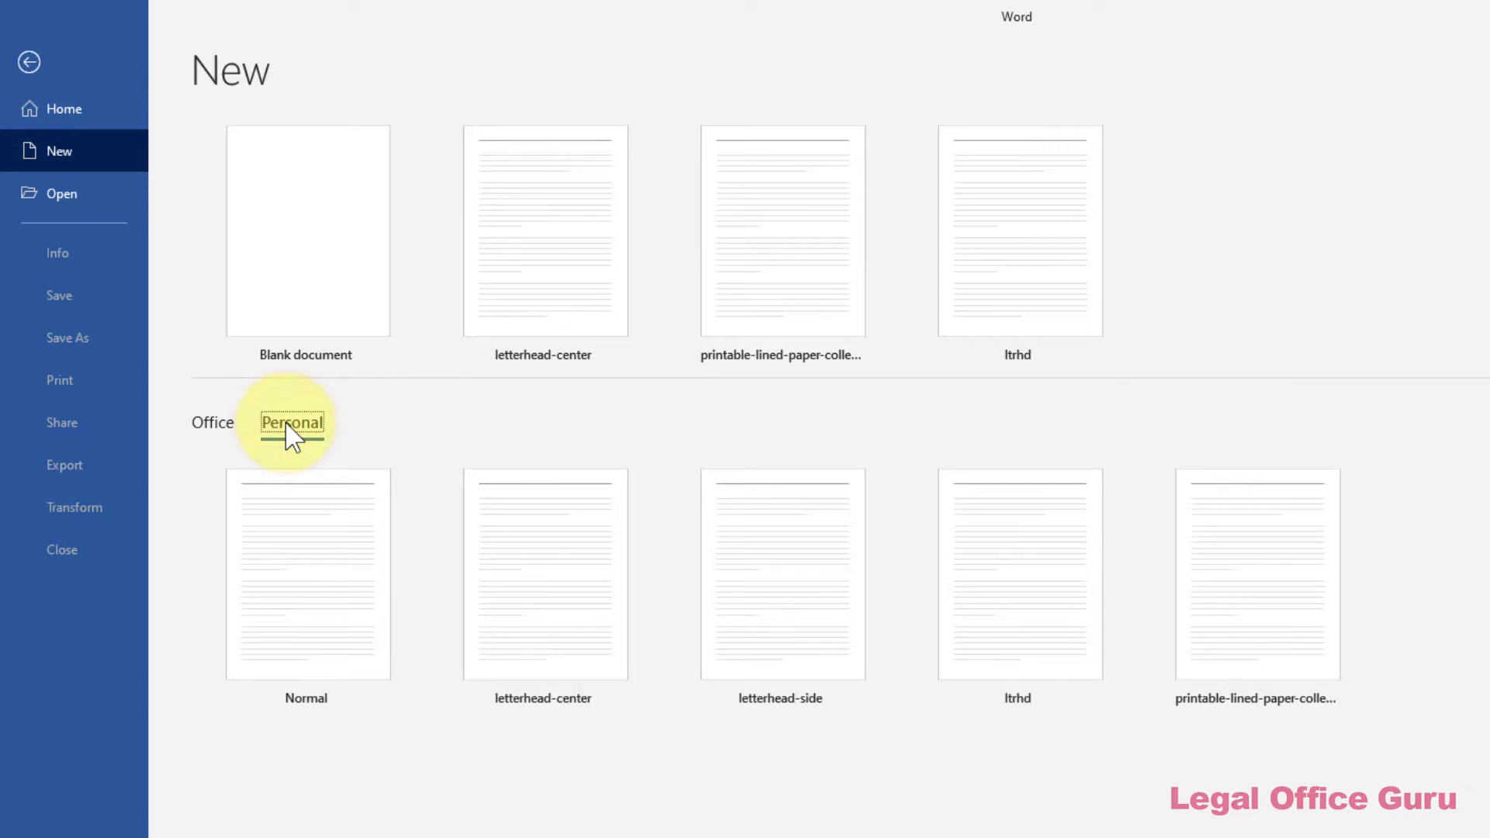
pyautogui.click(713, 551)
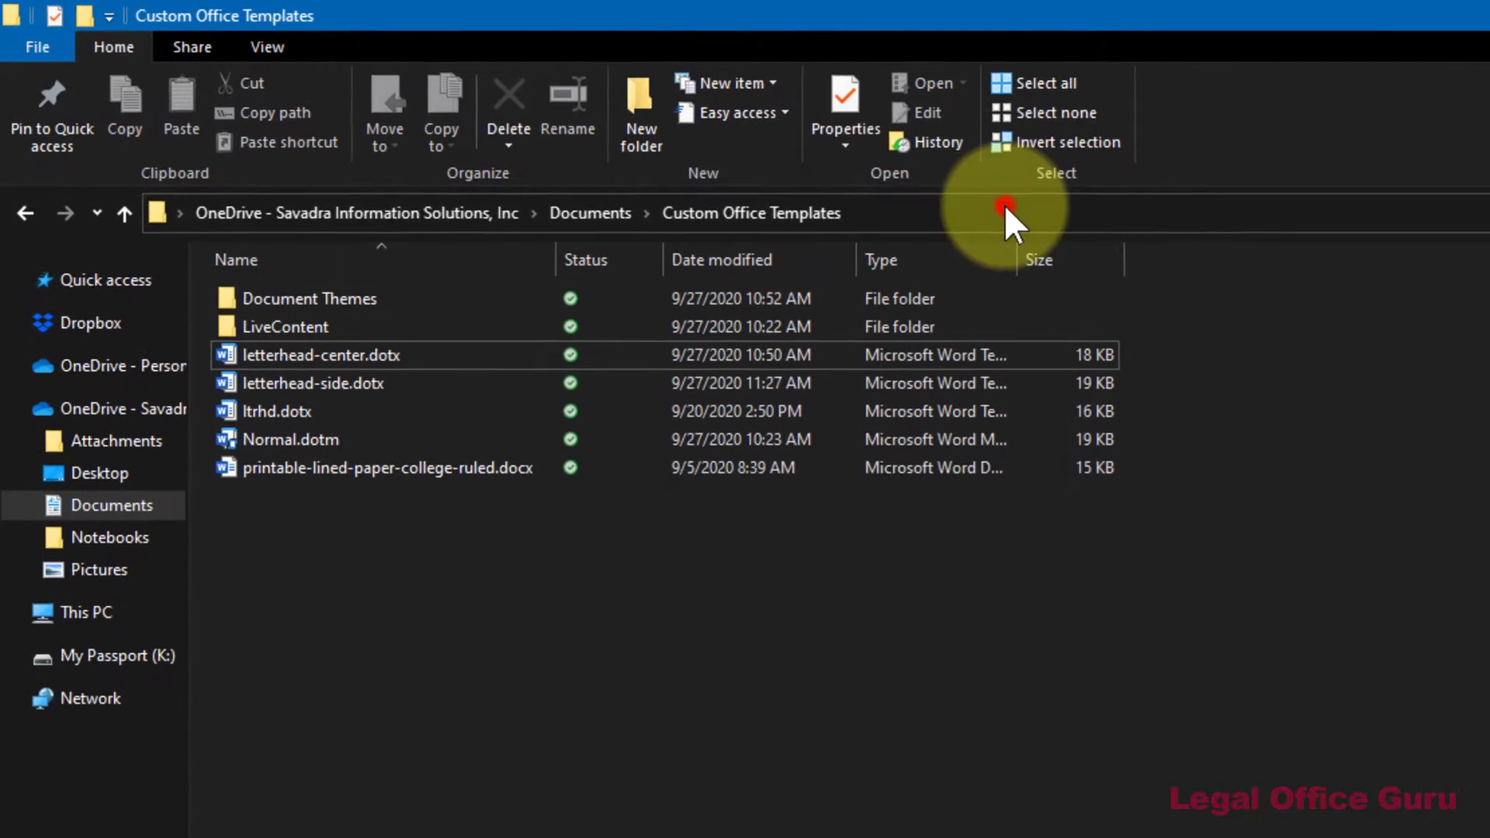
# Reveal the Custom Office Templates folder path and right-click letterhead-side.dotx
pyautogui.click(1005, 204)
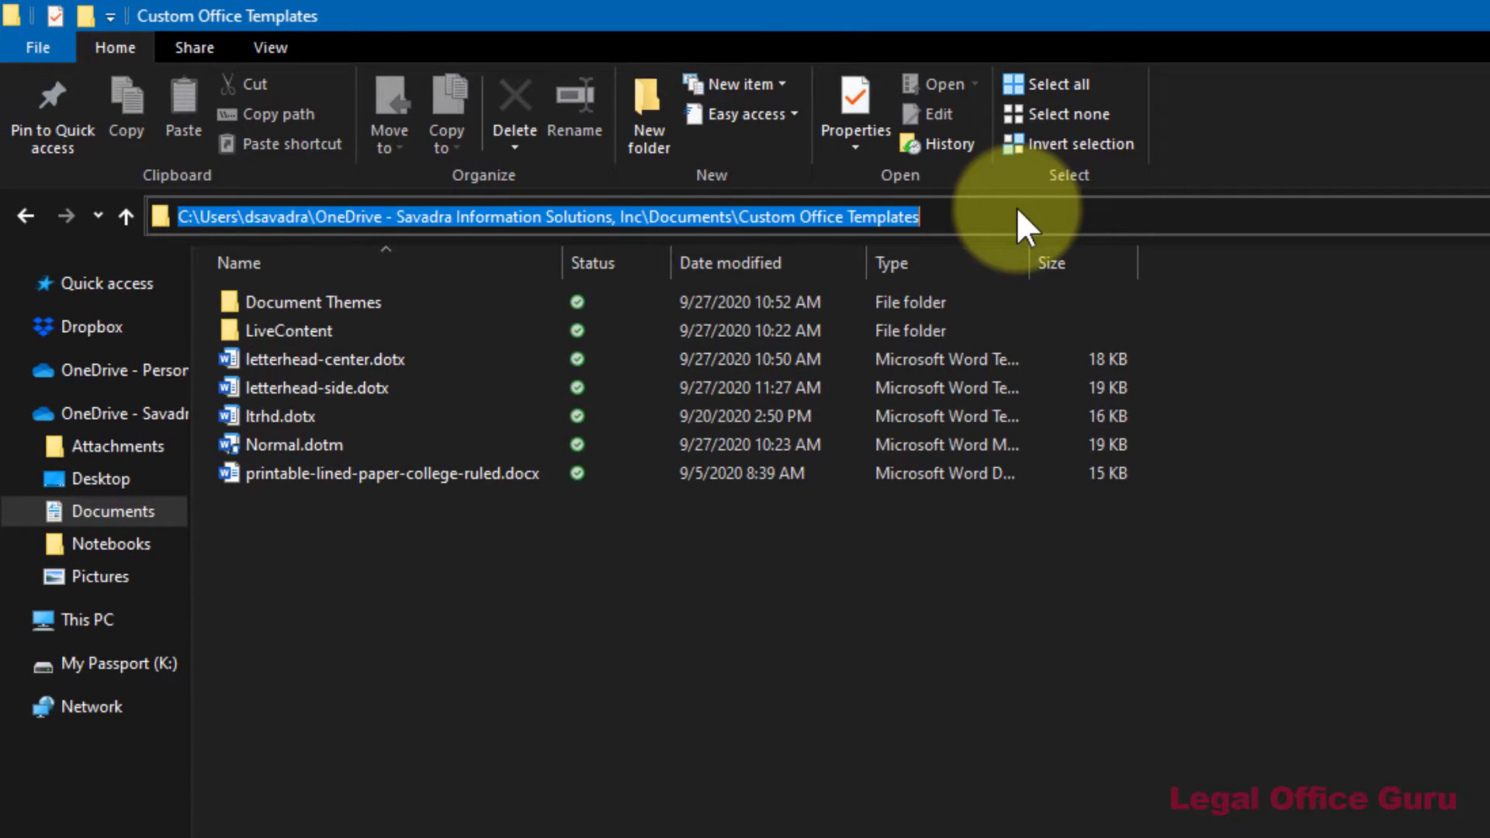
pyautogui.rightClick(386, 385)
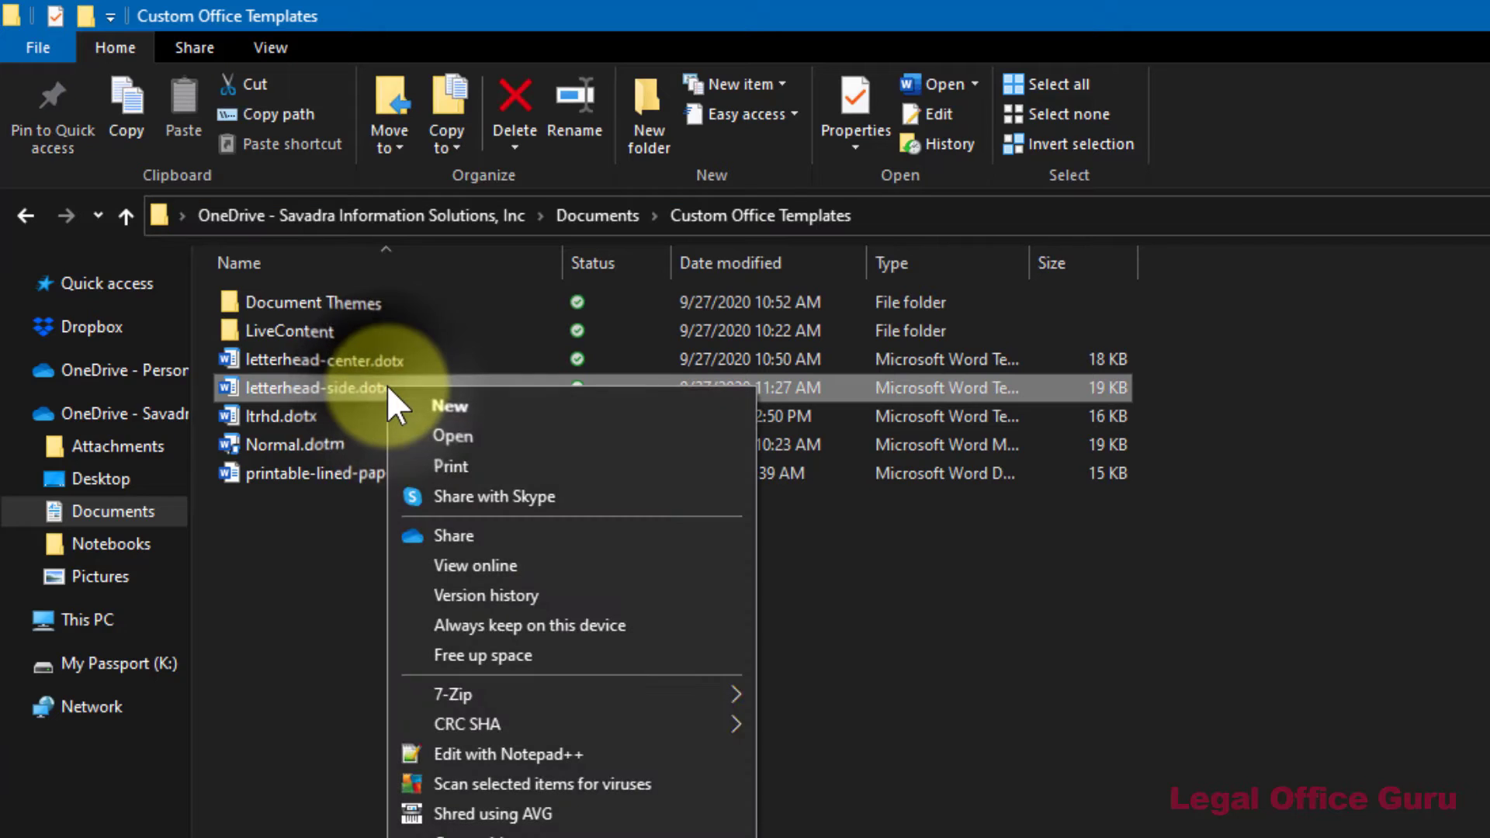
# Choose Open to edit letterhead-side.dotx itself in Word
pyautogui.click(399, 432)
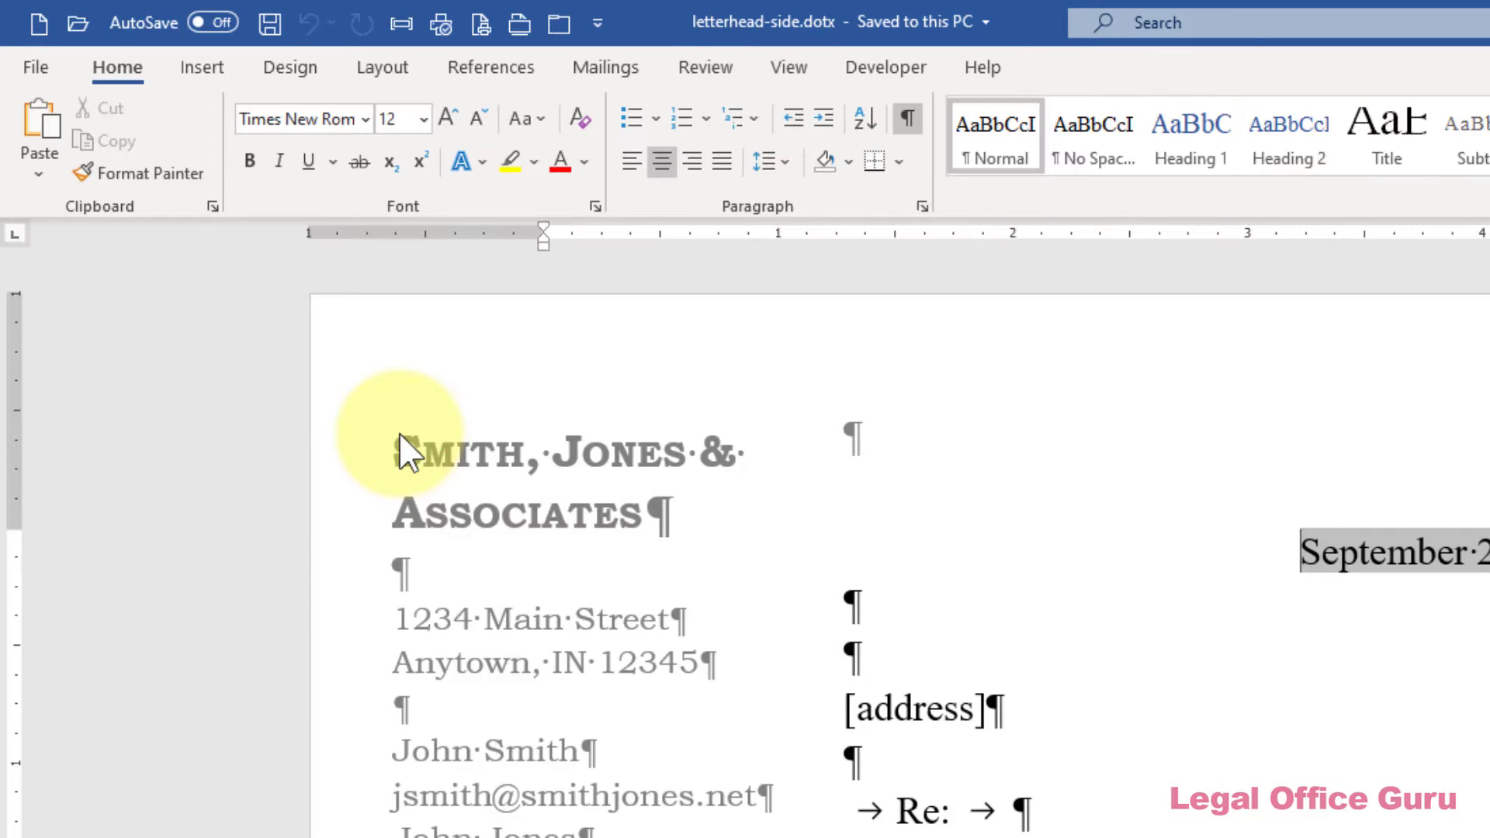